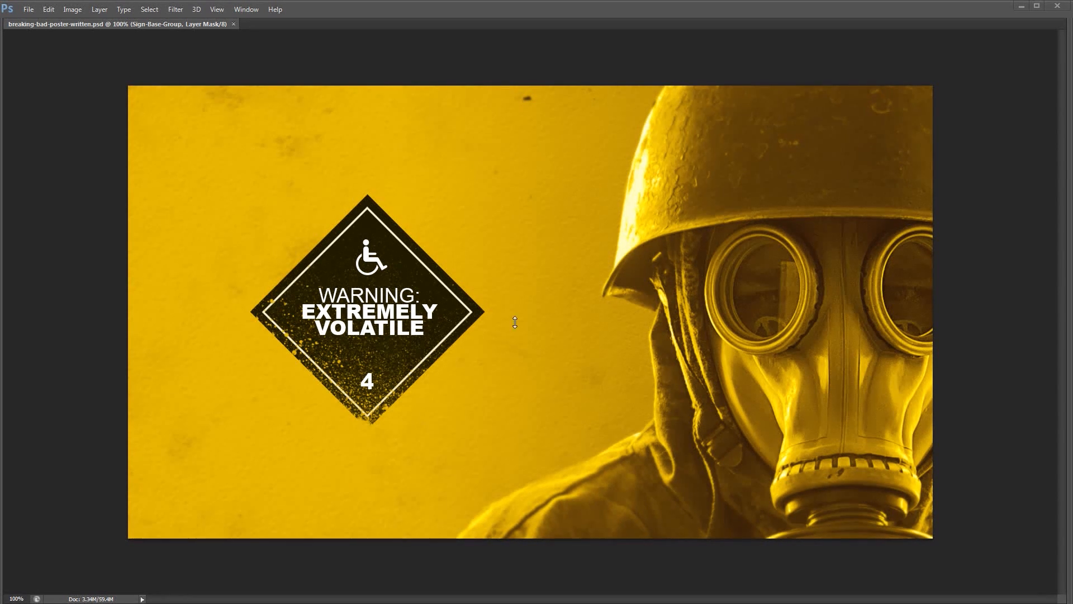
Look at the white grunge texture page in the browser, returning to Photoshop with its workspace panels shown.
key("alt+Tab")
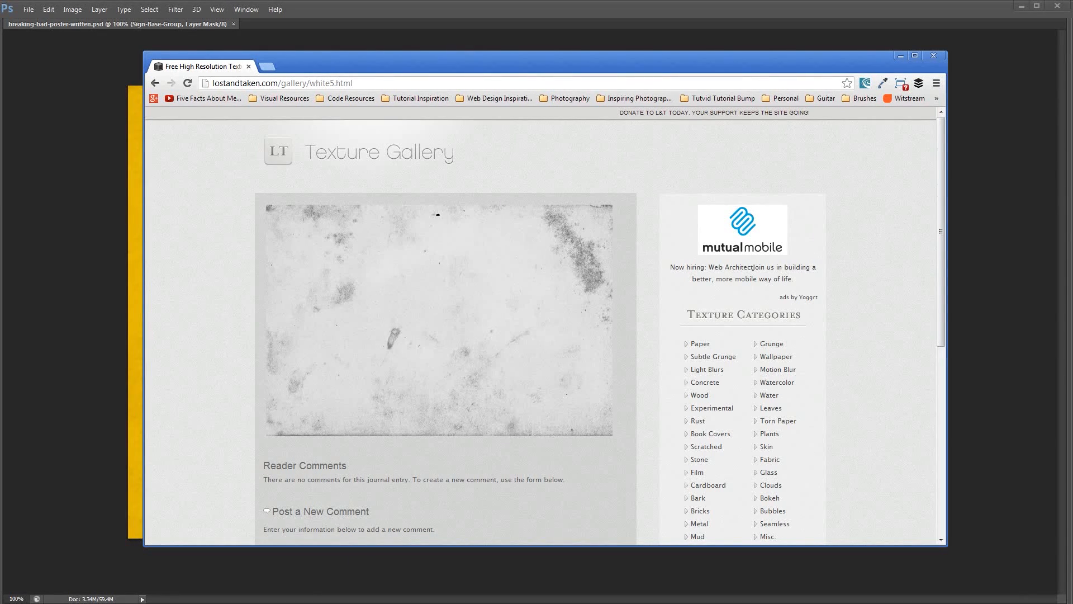
left_click(146, 581)
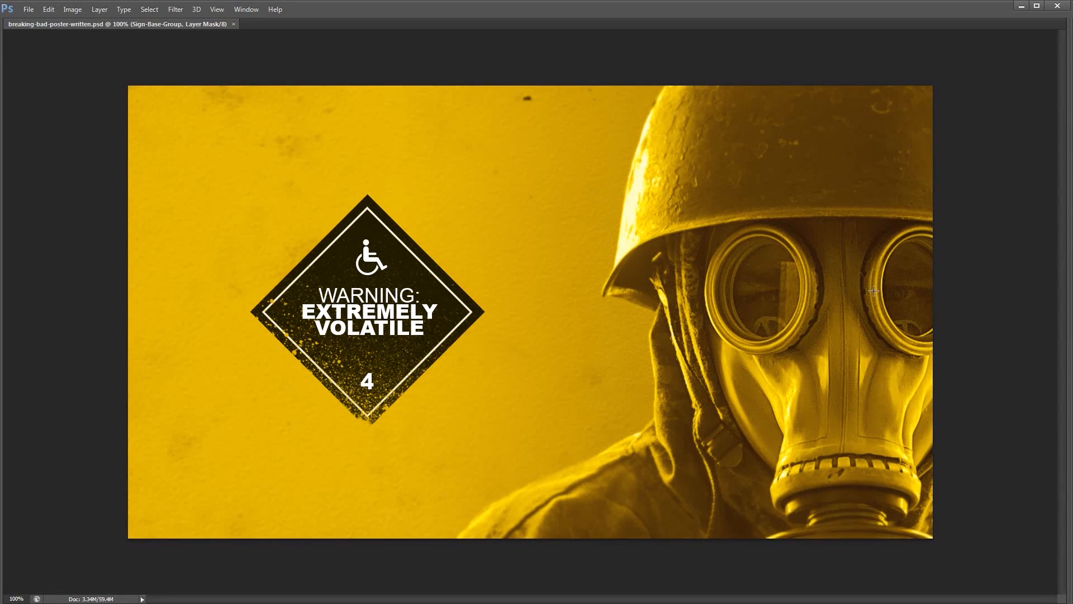
key("Tab")
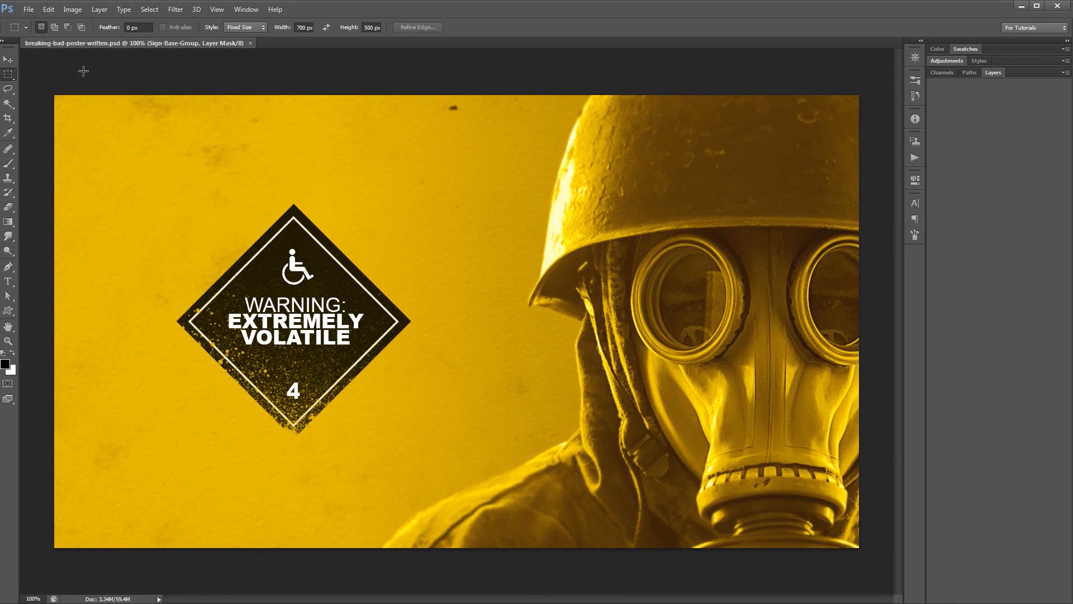
Create a new 1440 x 810 pixel, 72 pixels/inch RGB document named breakingBadPoster-Recd with a white background.
left_click(28, 10)
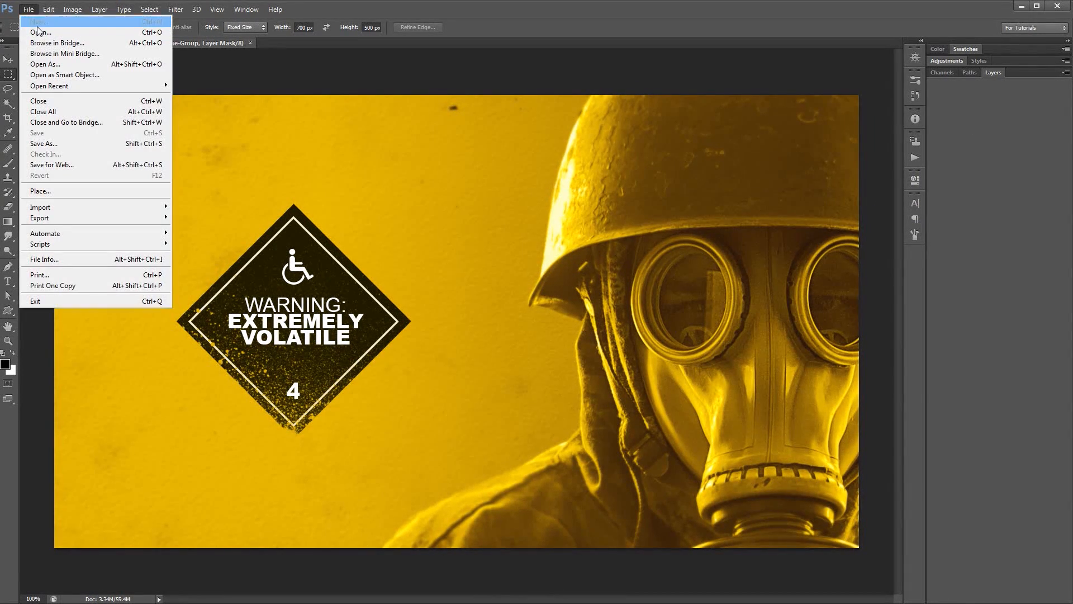
left_click(37, 24)
type("breakingBadPoster-Recd")
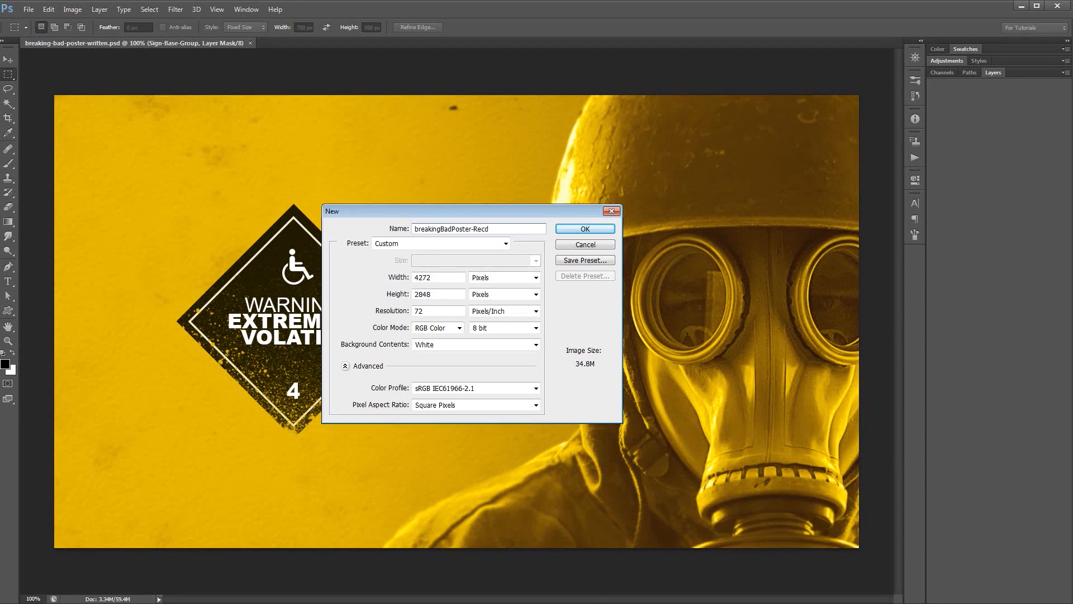
key("Tab")
left_click_drag(485, 211, 526, 168)
type("1440")
key("Tab")
key("Tab")
type("810")
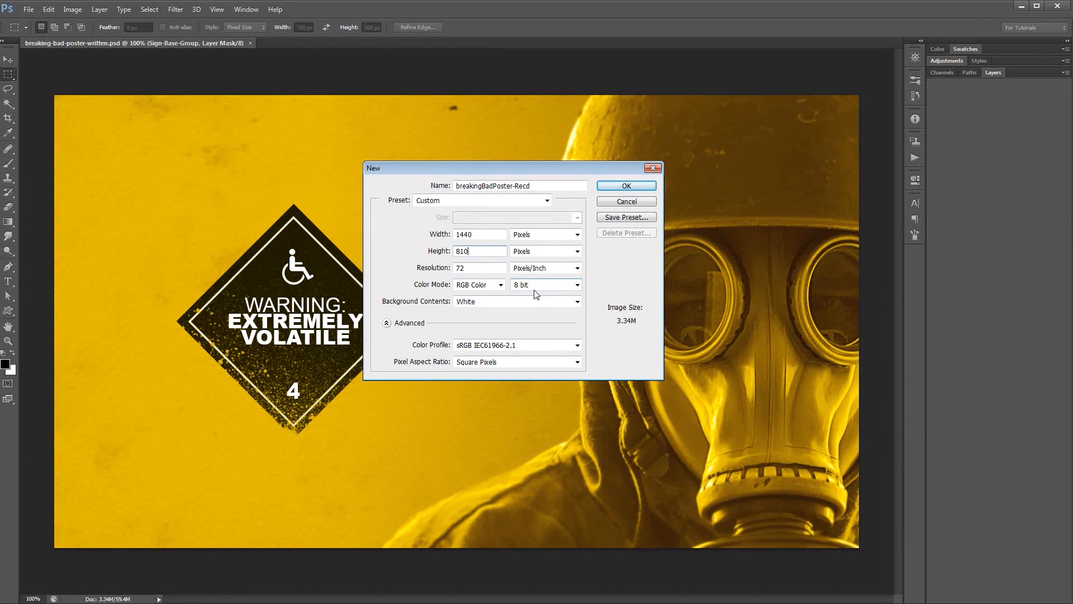
key("Tab")
left_click_drag(521, 170, 506, 159)
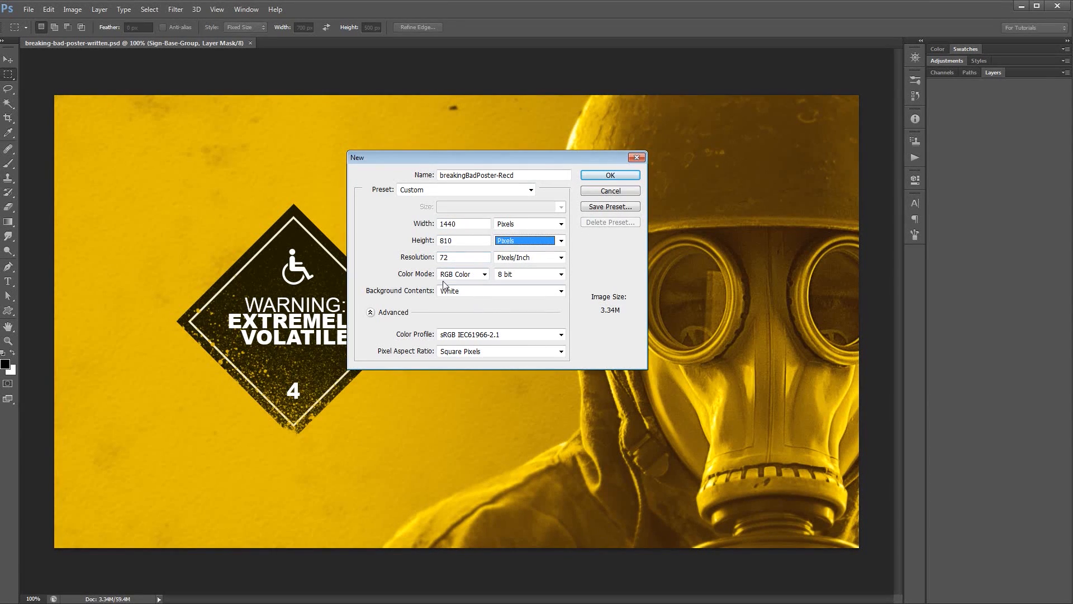
left_click(611, 177)
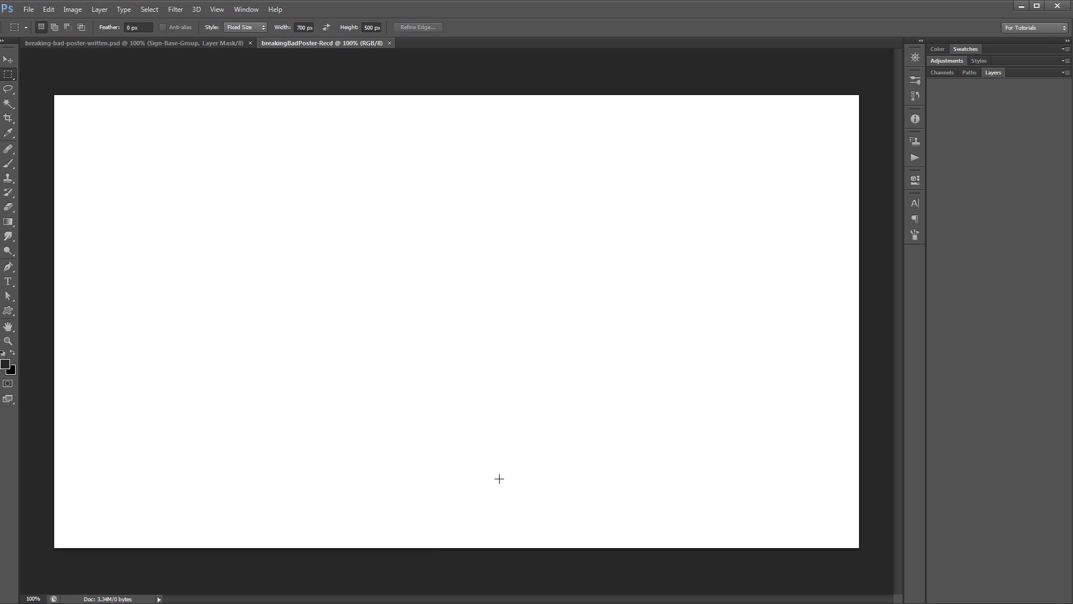
Place LT_WhiteGrunge_05.jpg from the Bridge project folder into the new blank document.
key("alt+Tab")
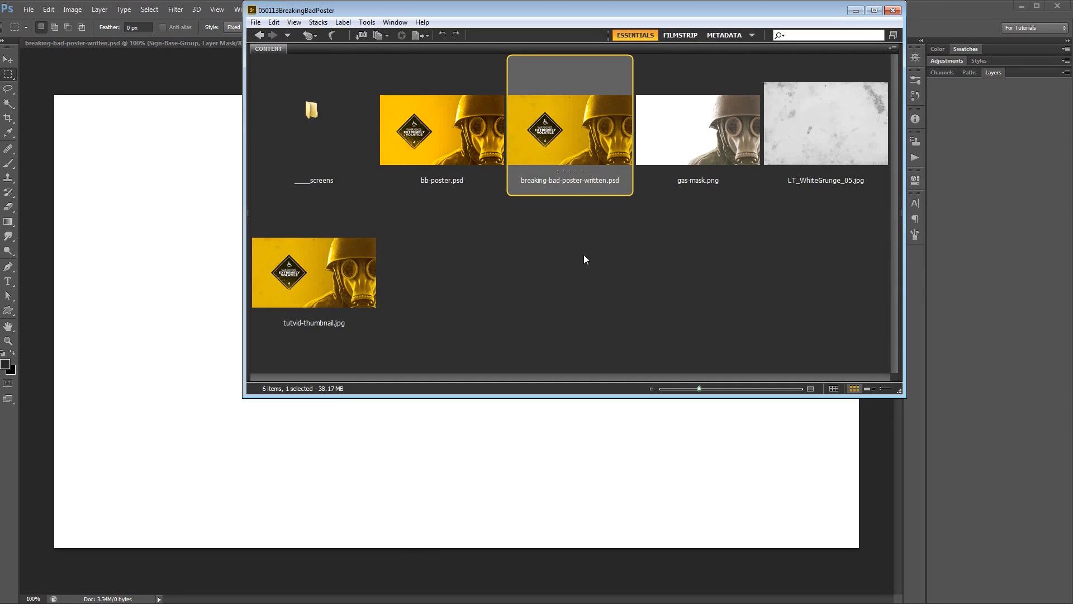
left_click(850, 110)
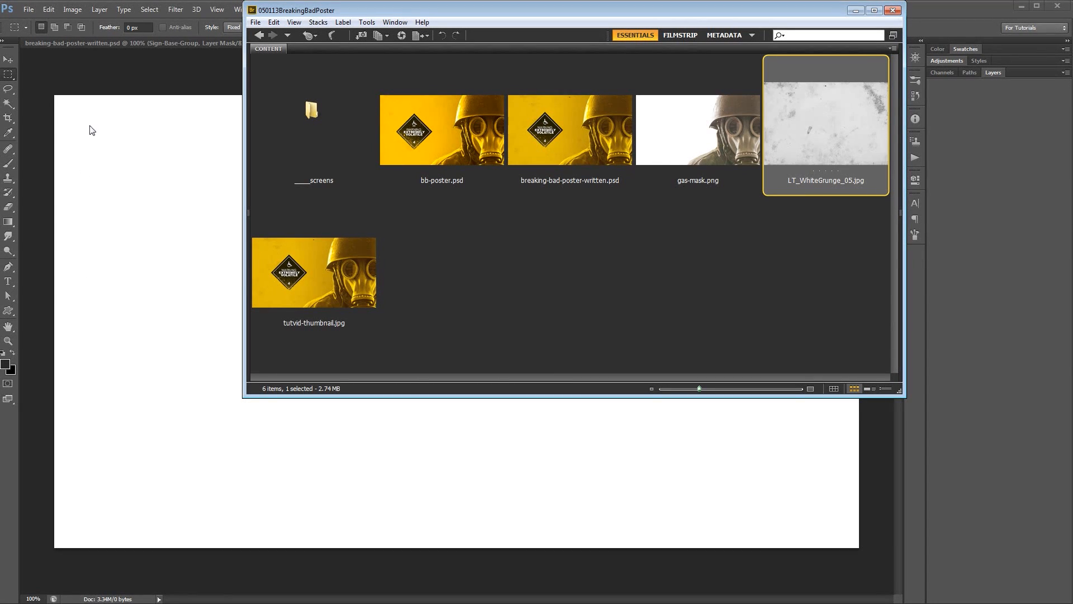
left_click(91, 93)
left_click(28, 10)
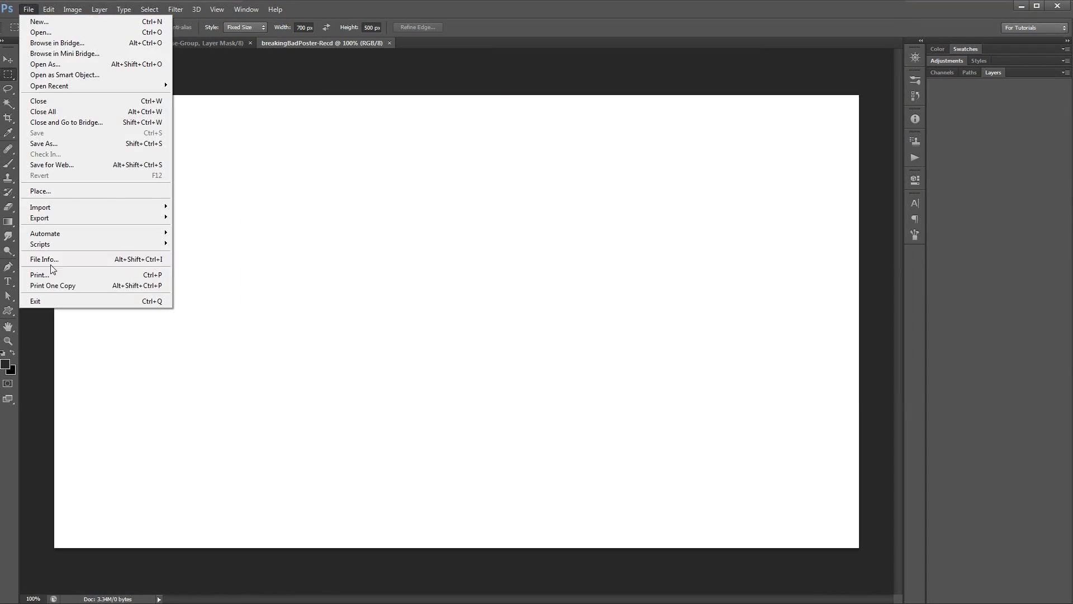
left_click(320, 317)
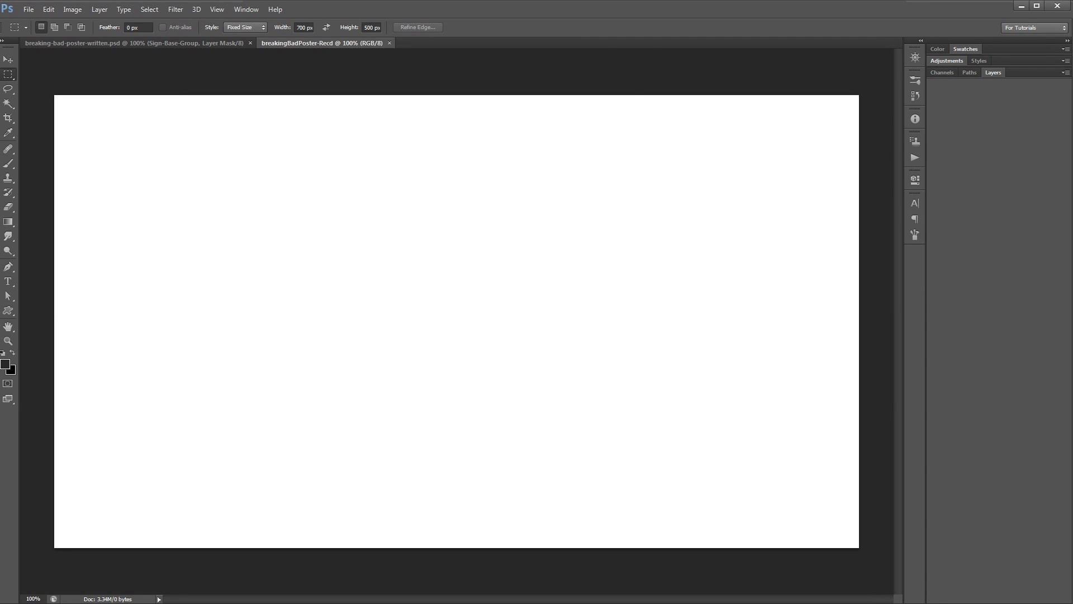
key("alt+Tab")
left_click_drag(816, 128, 226, 289)
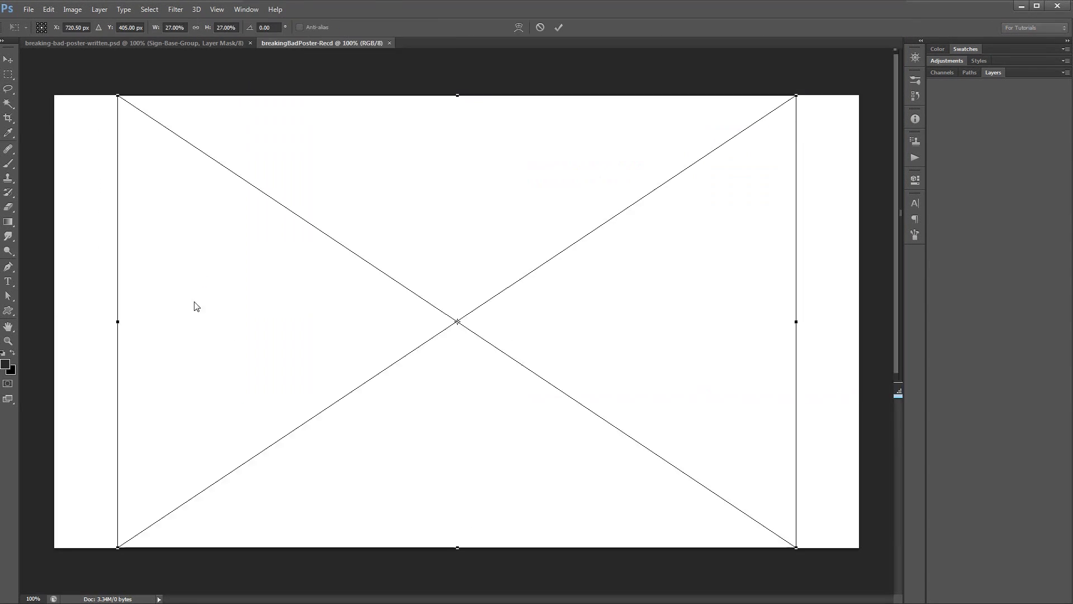
Stretch the placed grunge texture to about 32.89% width and 28% height so it covers the whole canvas, and commit the placement.
key("ctrl+minus")
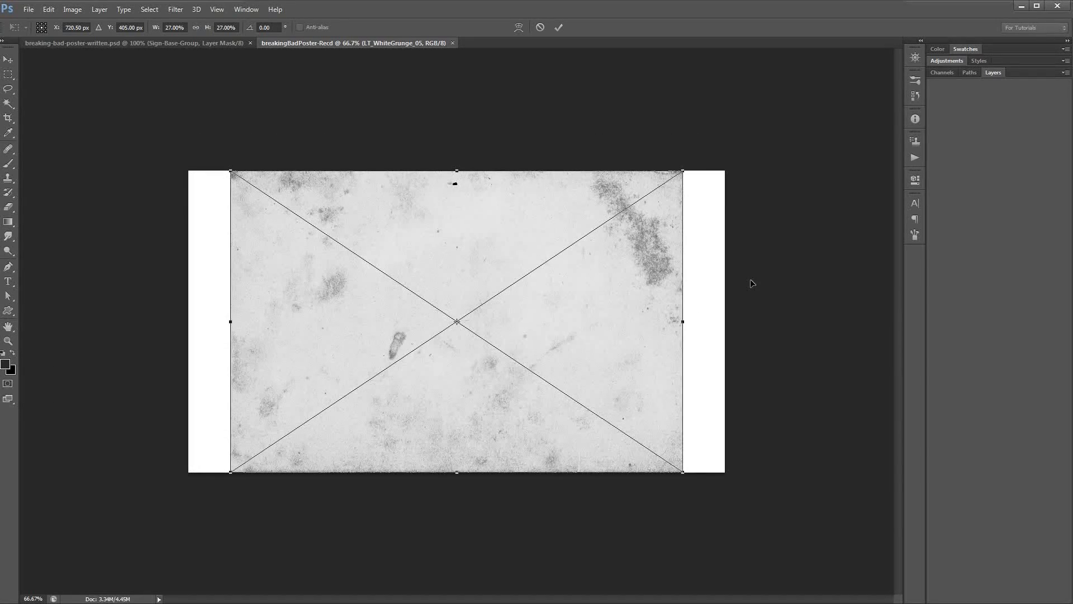
left_click_drag(683, 321, 725, 321)
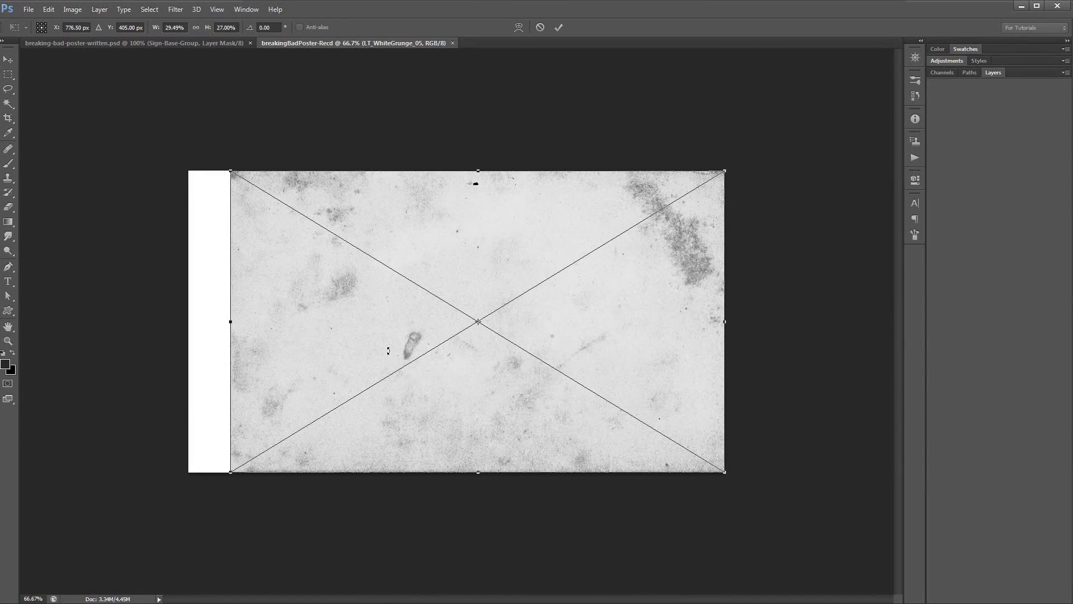
left_click_drag(232, 327, 181, 317)
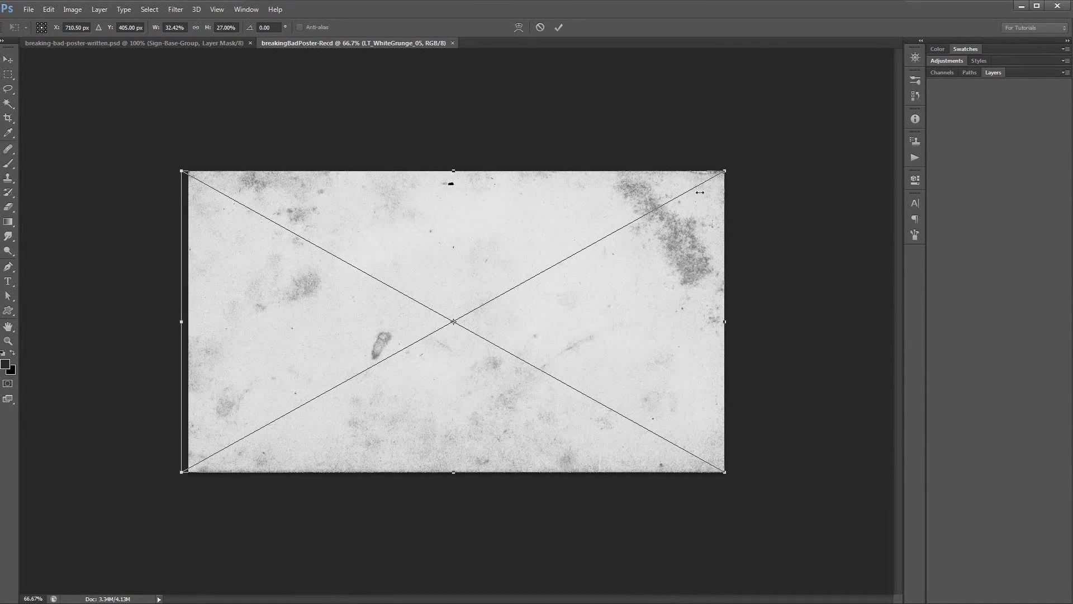
left_click_drag(725, 171, 733, 165)
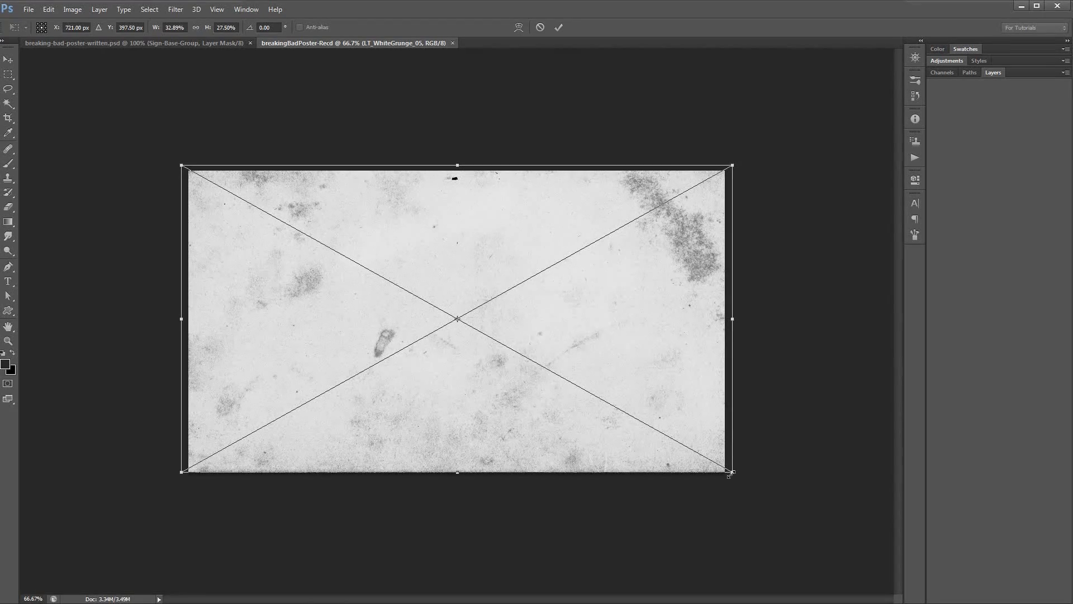
left_click_drag(734, 477, 734, 482)
key("ctrl+plus")
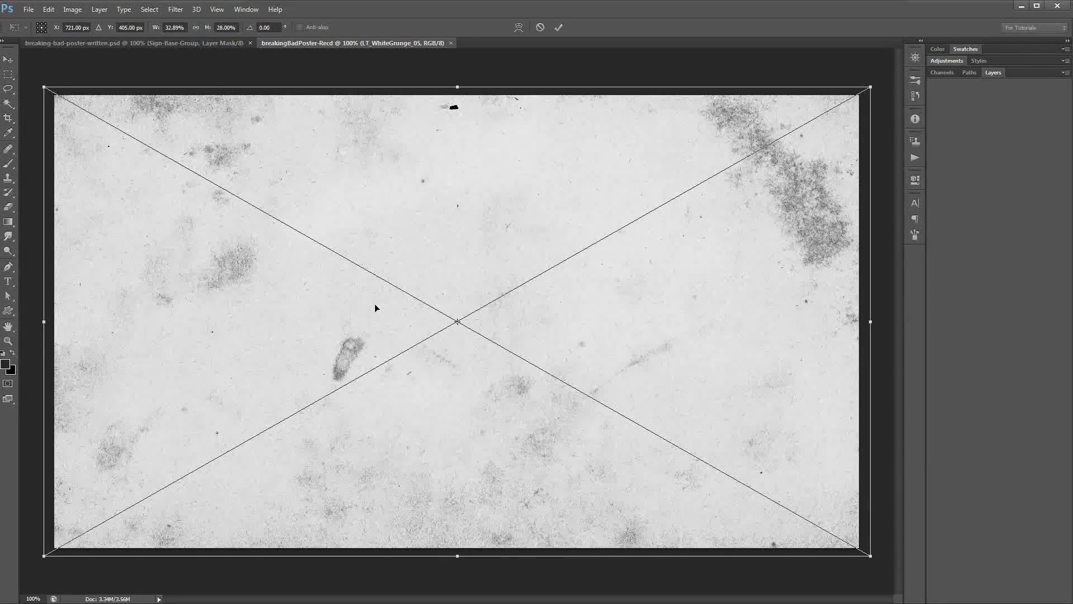
left_click(559, 27)
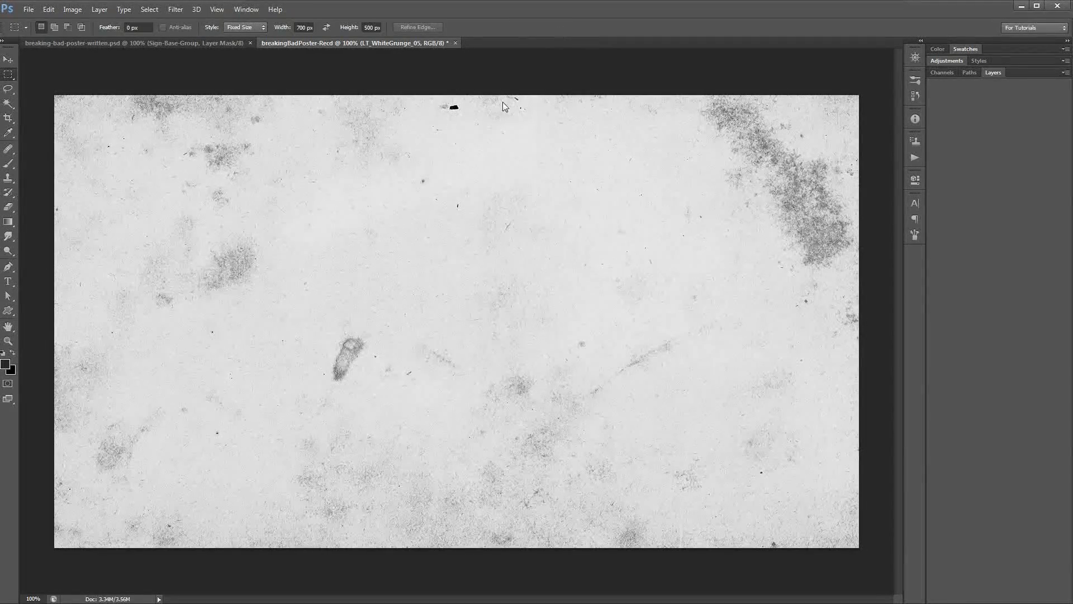
Convert the locked Background into a regular layer and delete it, leaving only the grunge texture layer.
left_click(993, 72)
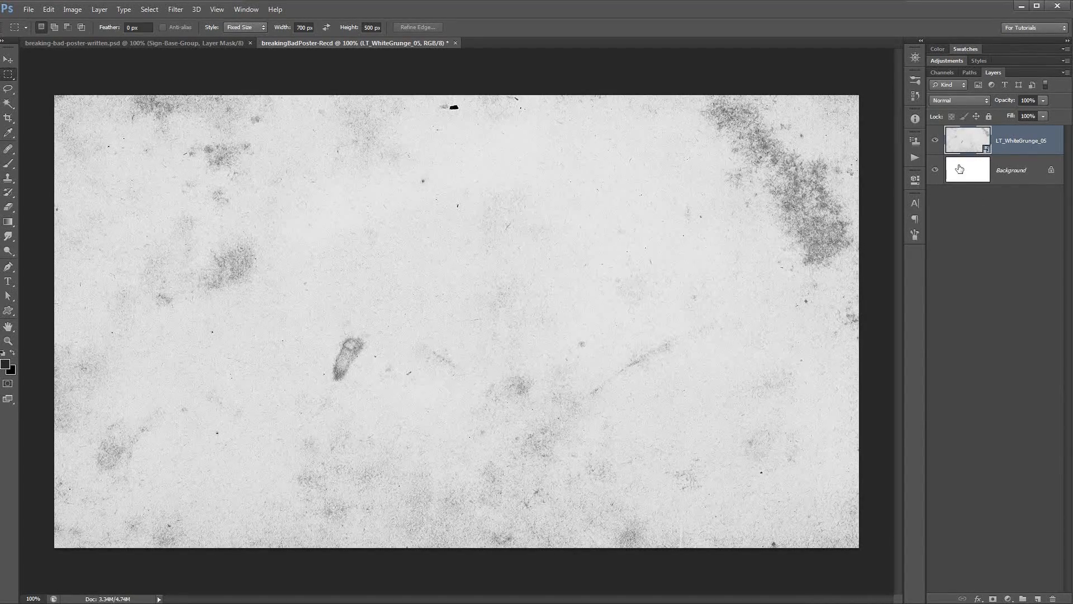
double_click(1012, 171)
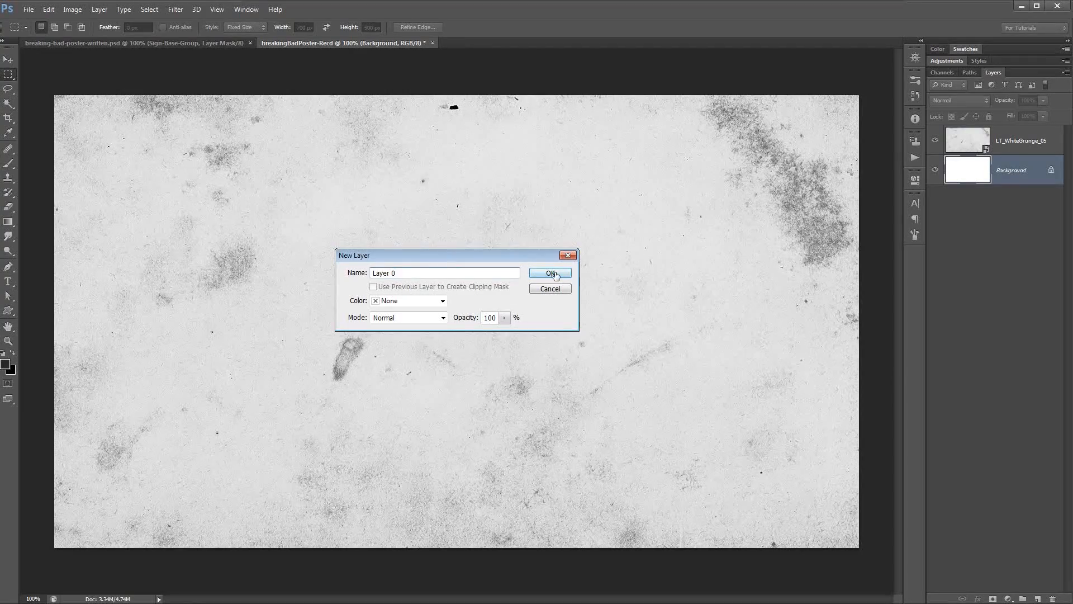
left_click(551, 272)
left_click_drag(1031, 173, 1053, 598)
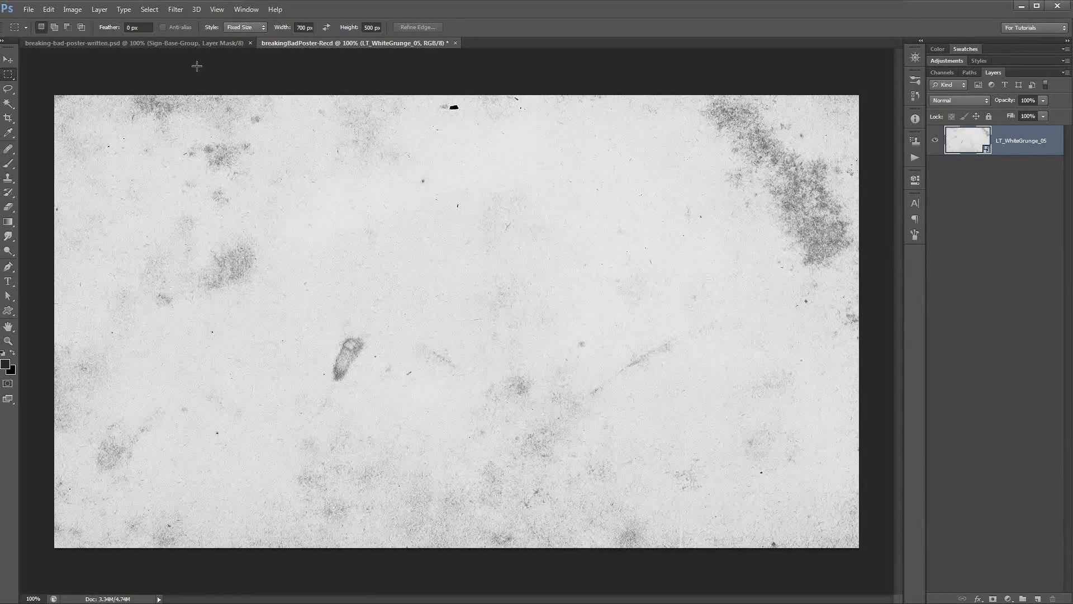
Add a Curves adjustment layer named Contrast-Killer above the grunge texture.
left_click(101, 10)
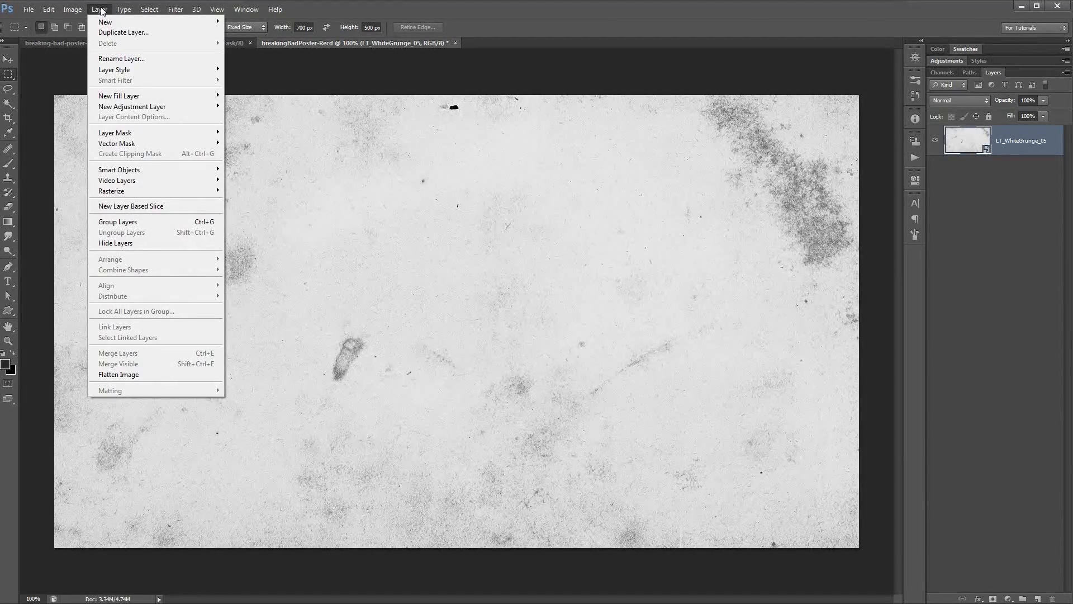
mouse_move(119, 107)
left_click(240, 128)
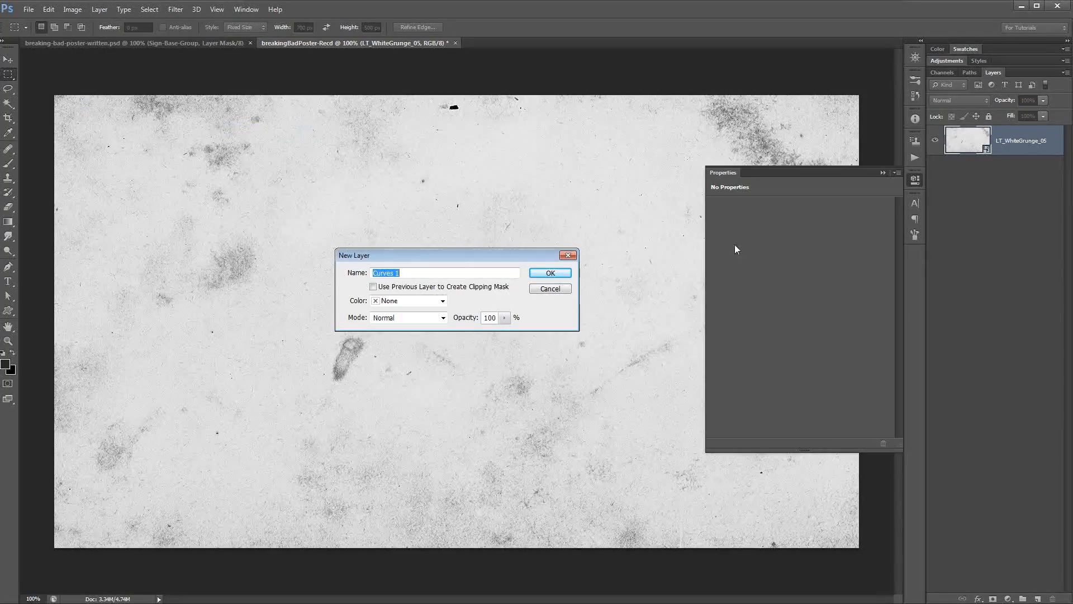
left_click_drag(425, 273, 263, 255)
type("Contrast-Killer")
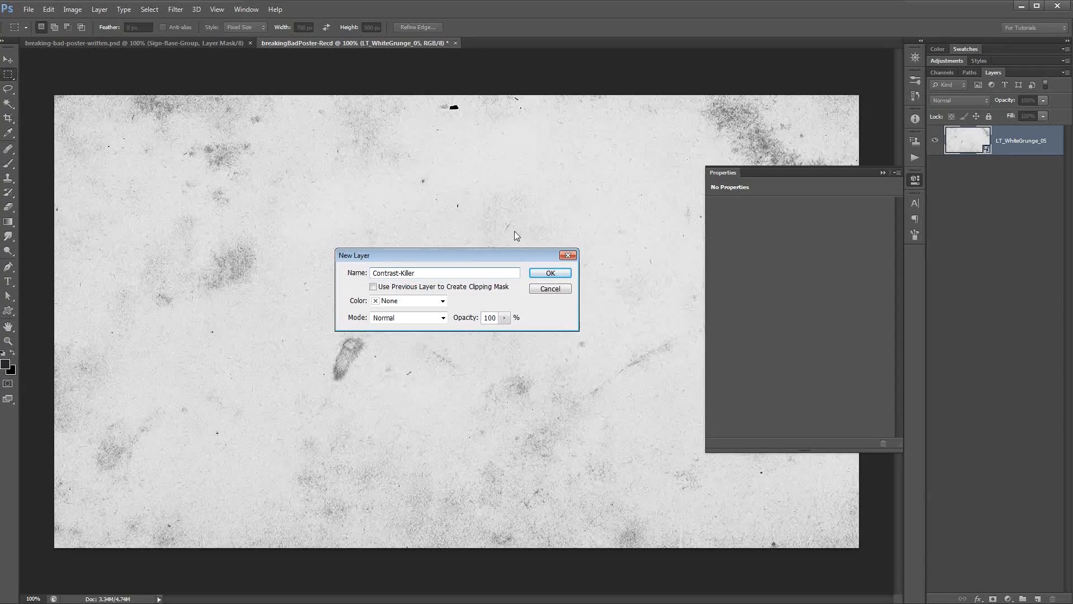
left_click(546, 274)
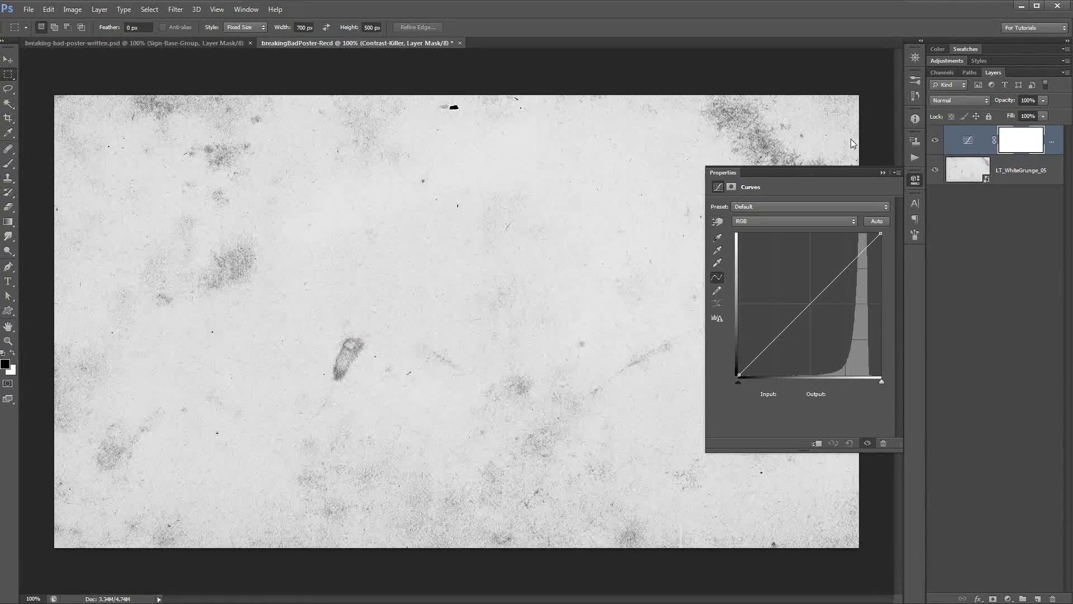
Lower the curve's white point output to about 163, raise the black point output to 22, and dock the Curves properties away.
left_click_drag(804, 172, 423, 133)
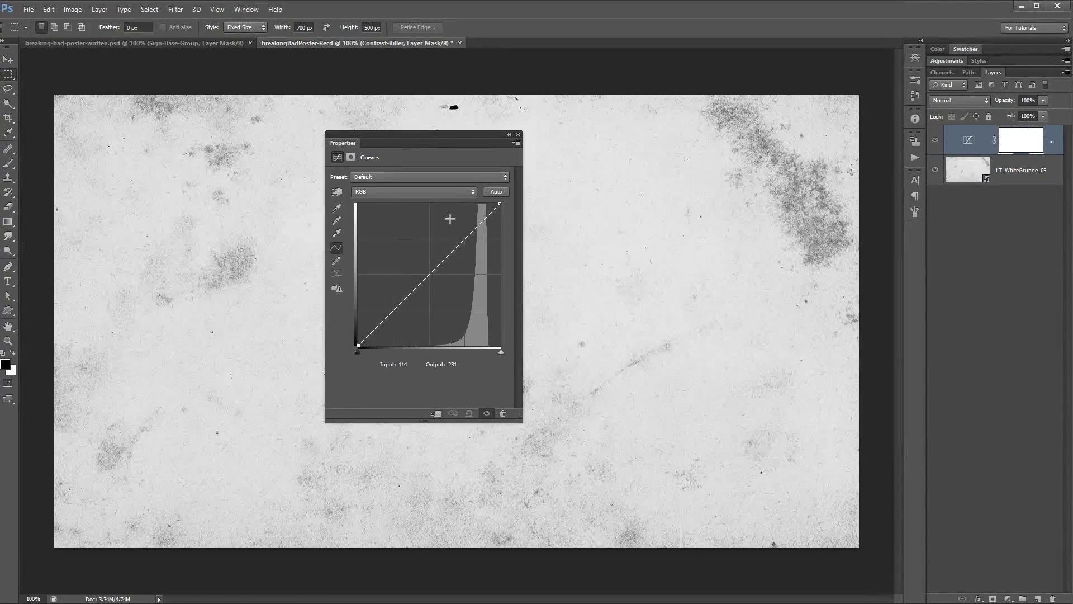
left_click_drag(499, 206, 504, 253)
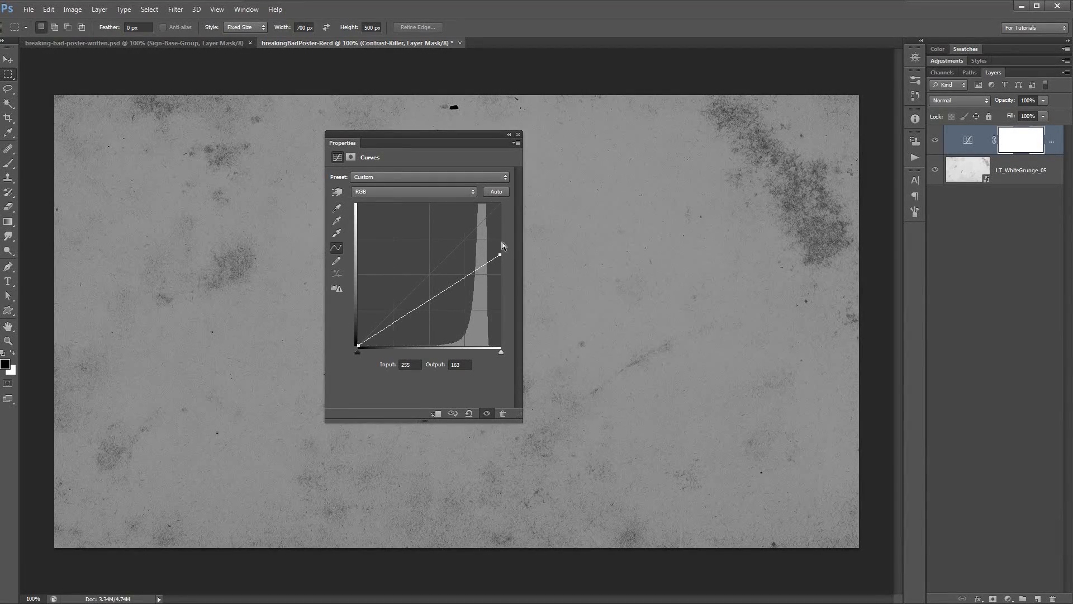
left_click_drag(358, 346, 355, 333)
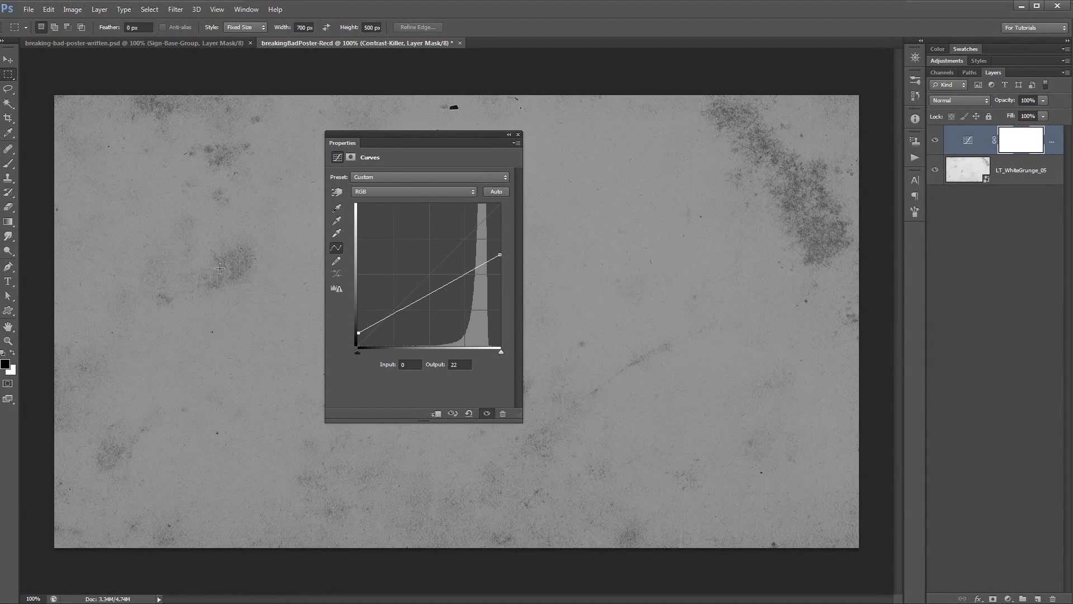
left_click_drag(499, 256, 501, 258)
left_click_drag(462, 133, 917, 224)
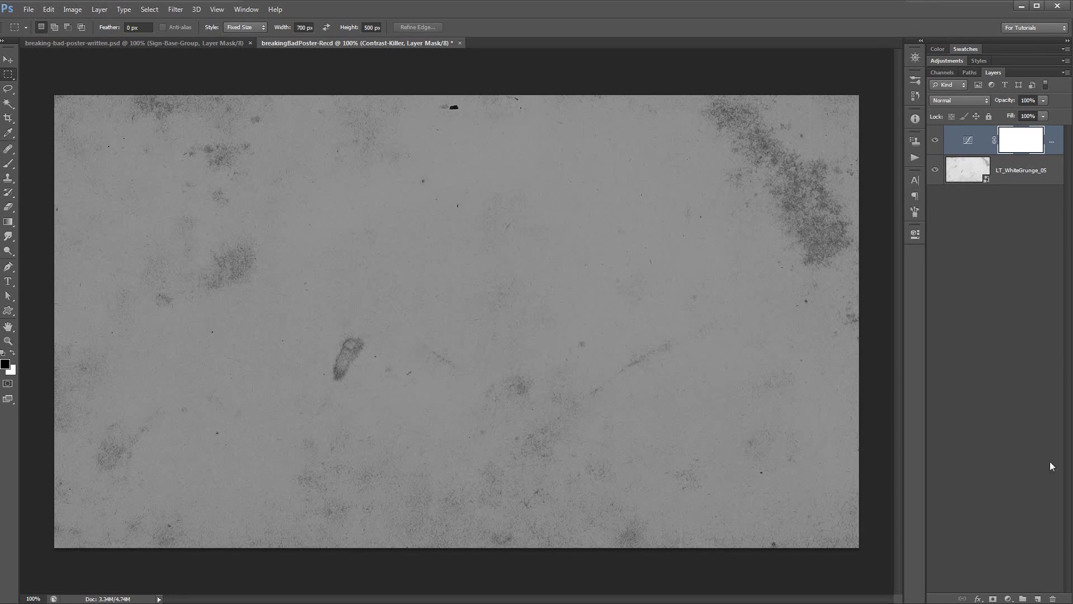
Add a new layer above the Curves adjustment and name it Fine-Texture.
left_click(1037, 598)
double_click(1006, 144)
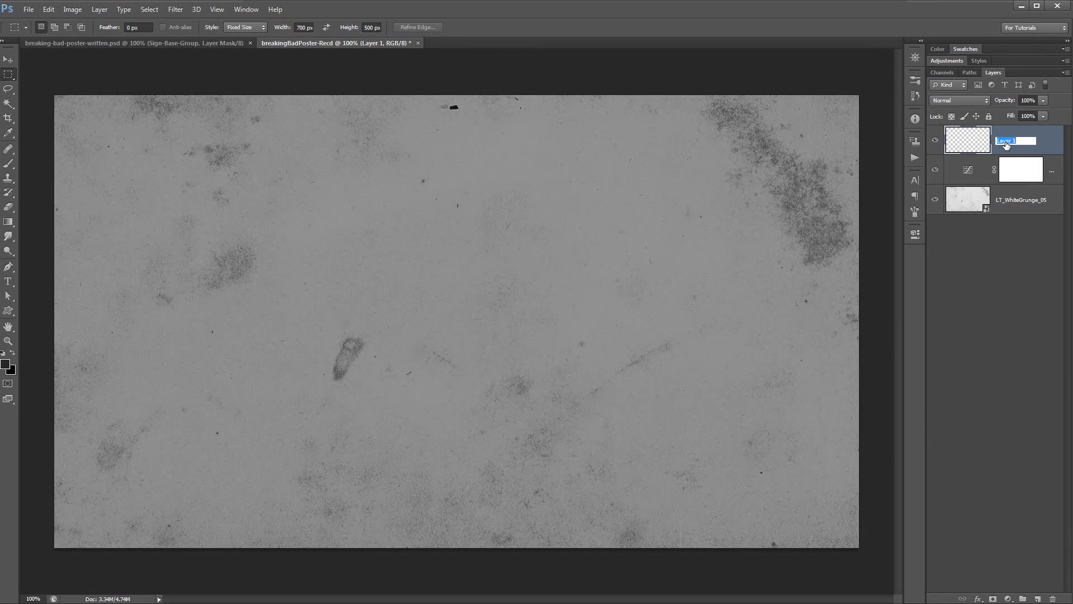
type("Fine")
key("Return")
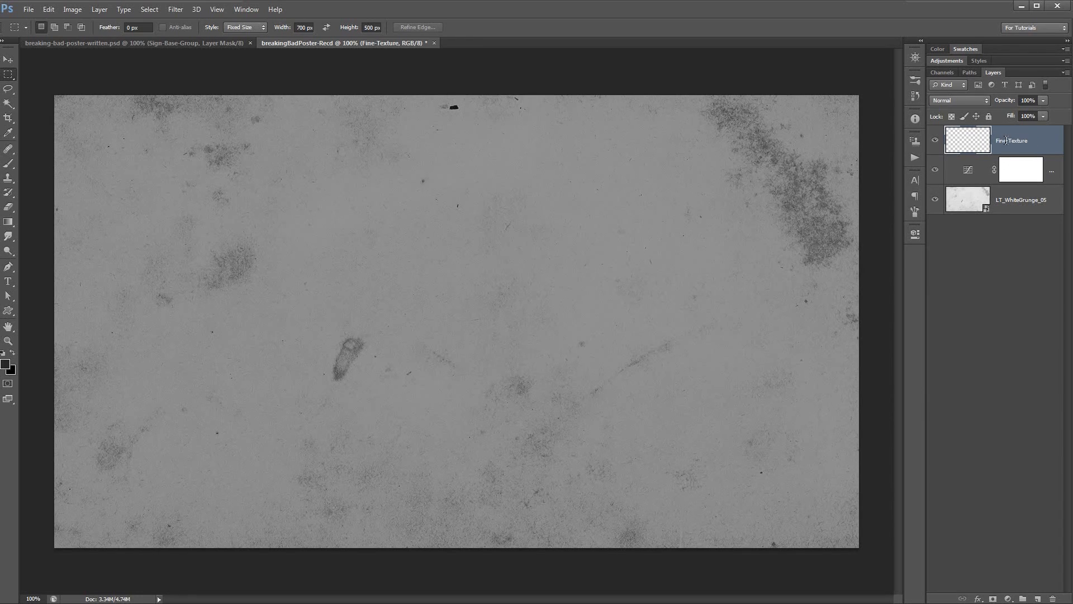
Fill the Fine-Texture layer with 50% Gray in Normal mode at 100% opacity.
left_click(49, 10)
left_click(56, 168)
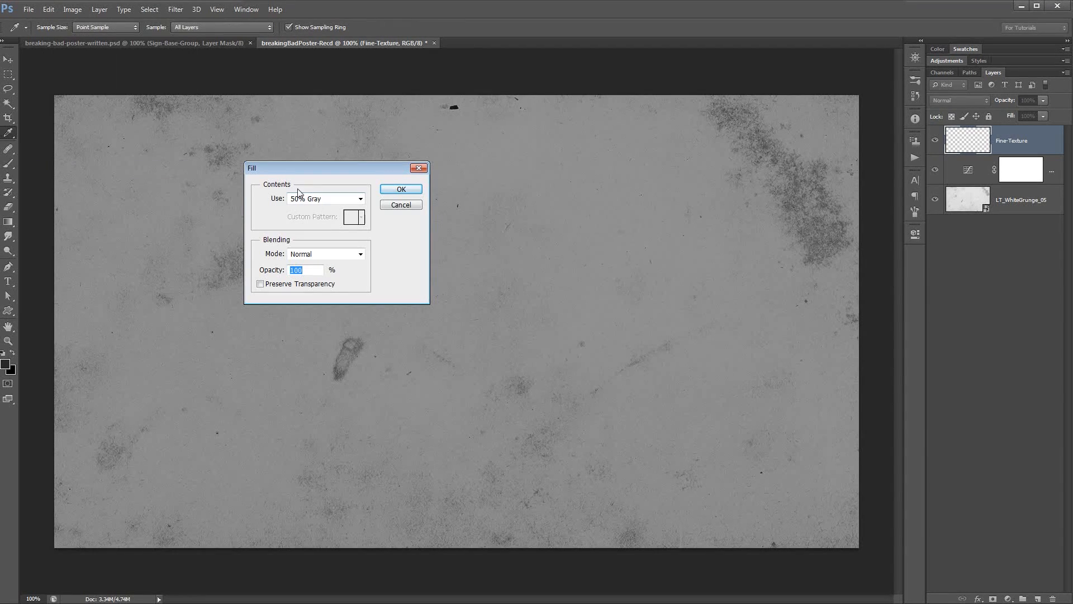
left_click(401, 189)
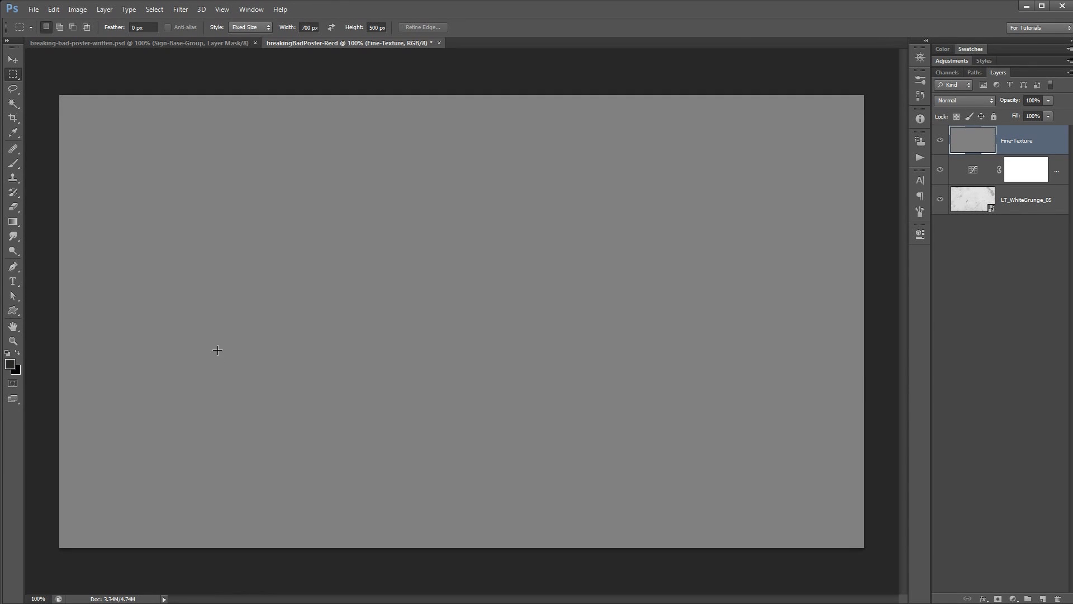
Reset the default colours and add 20% Gaussian, monochromatic noise to the Fine-Texture layer.
key("d")
left_click(188, 8)
mouse_move(220, 143)
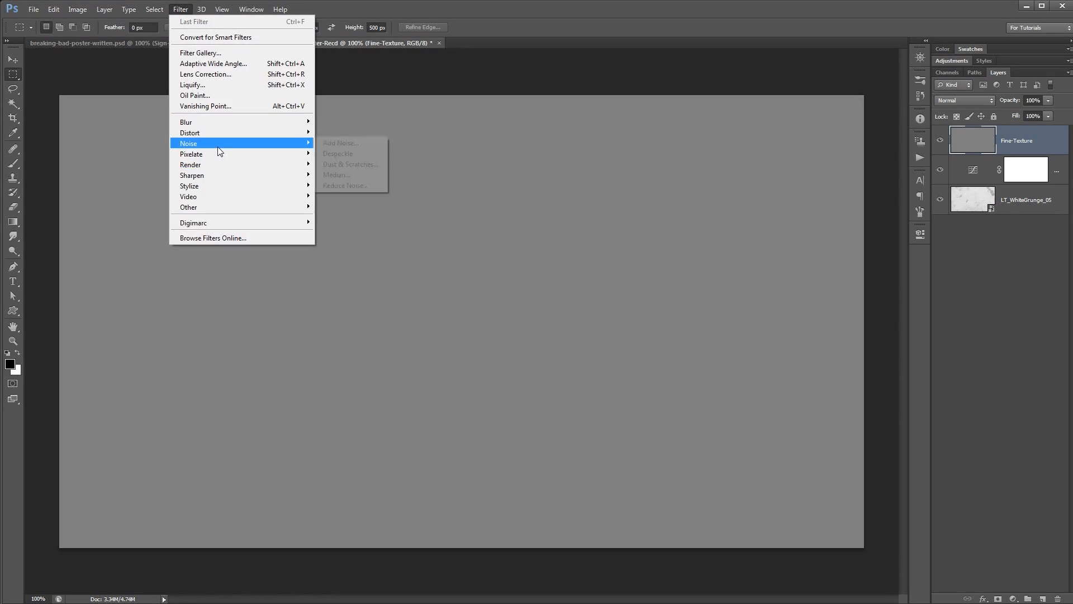
left_click(367, 144)
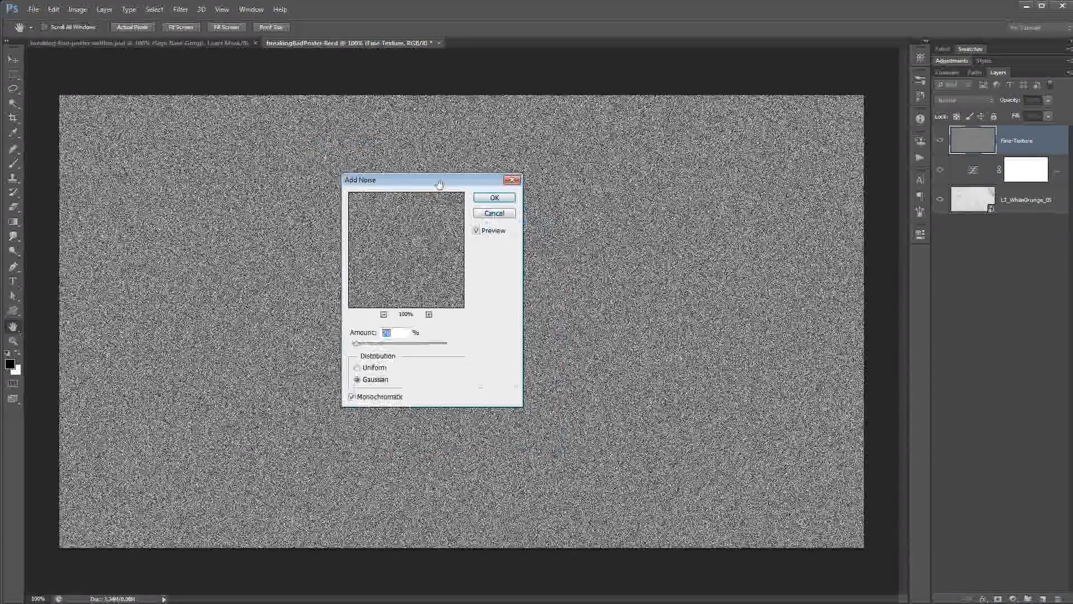
left_click_drag(487, 199, 456, 340)
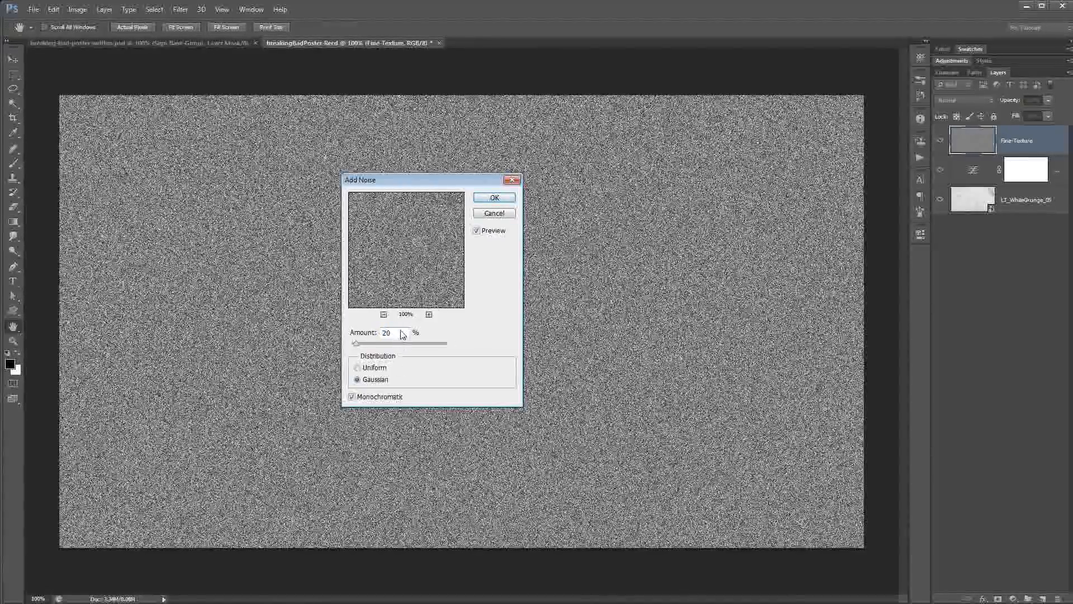
left_click(365, 368)
left_click(372, 379)
left_click(491, 199)
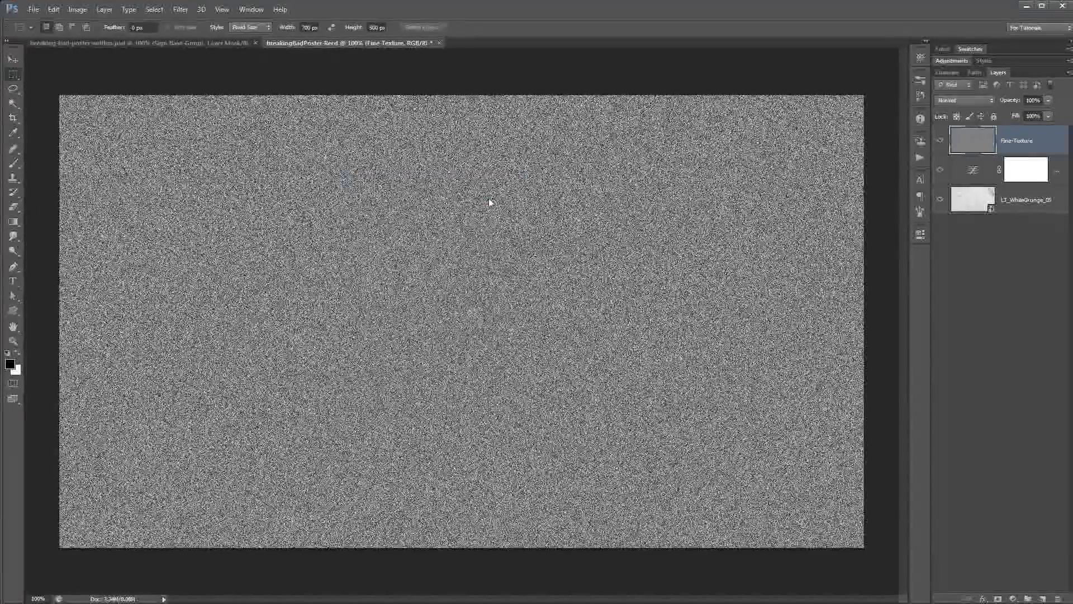
Emboss the Fine-Texture layer with a 115° angle, 3 pixel height and 90% amount.
left_click(180, 10)
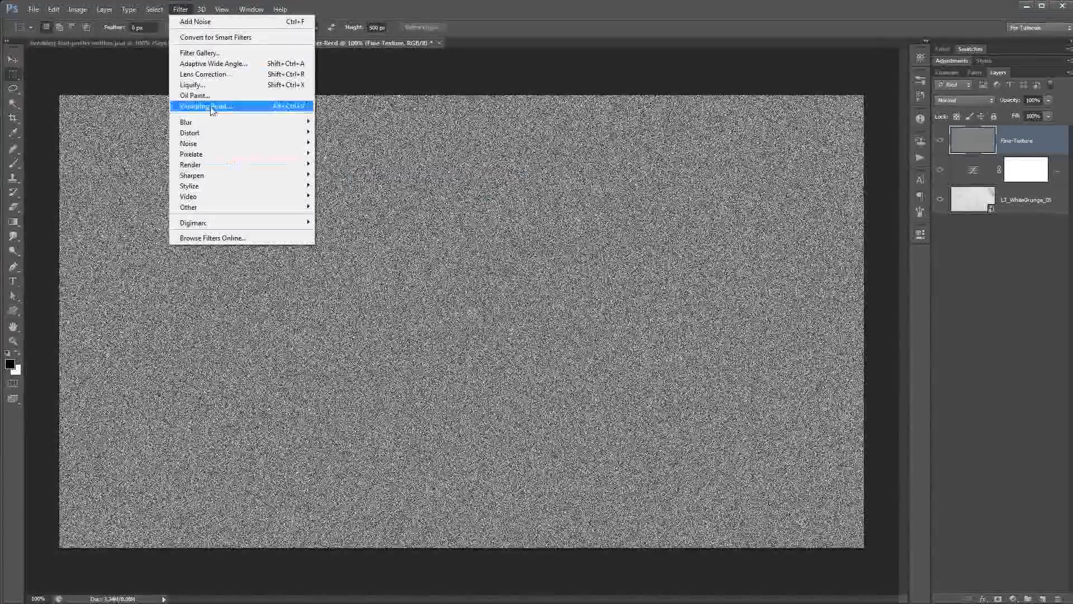
left_click(335, 196)
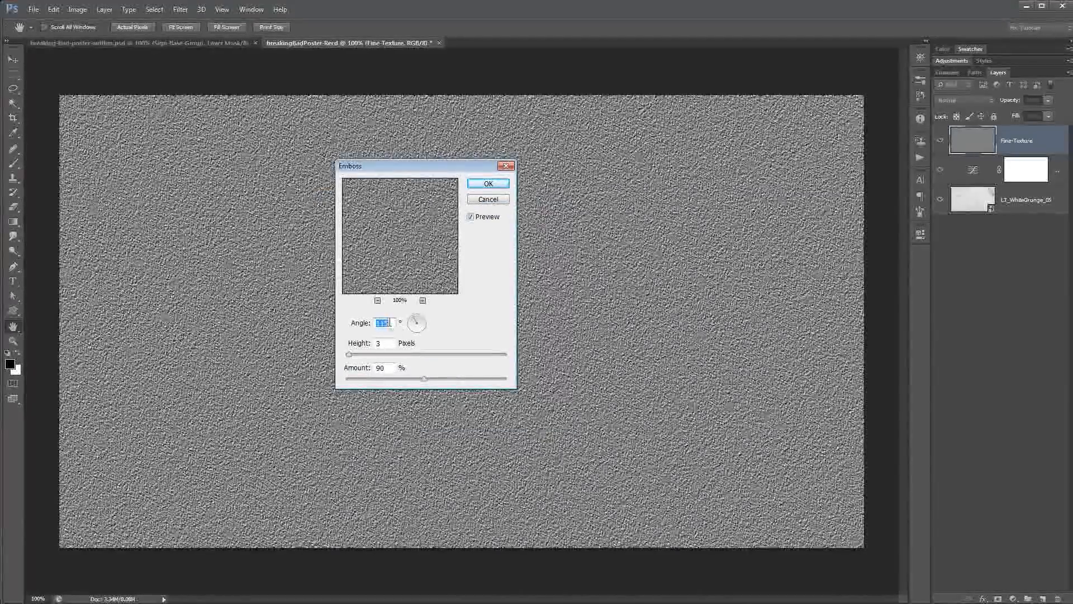
type("90")
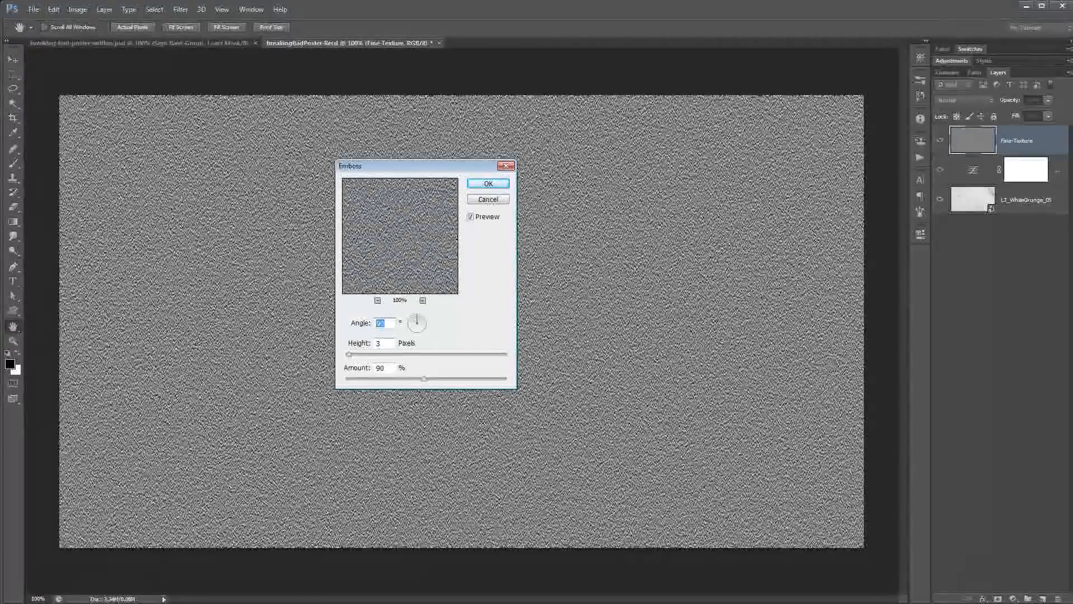
type("115")
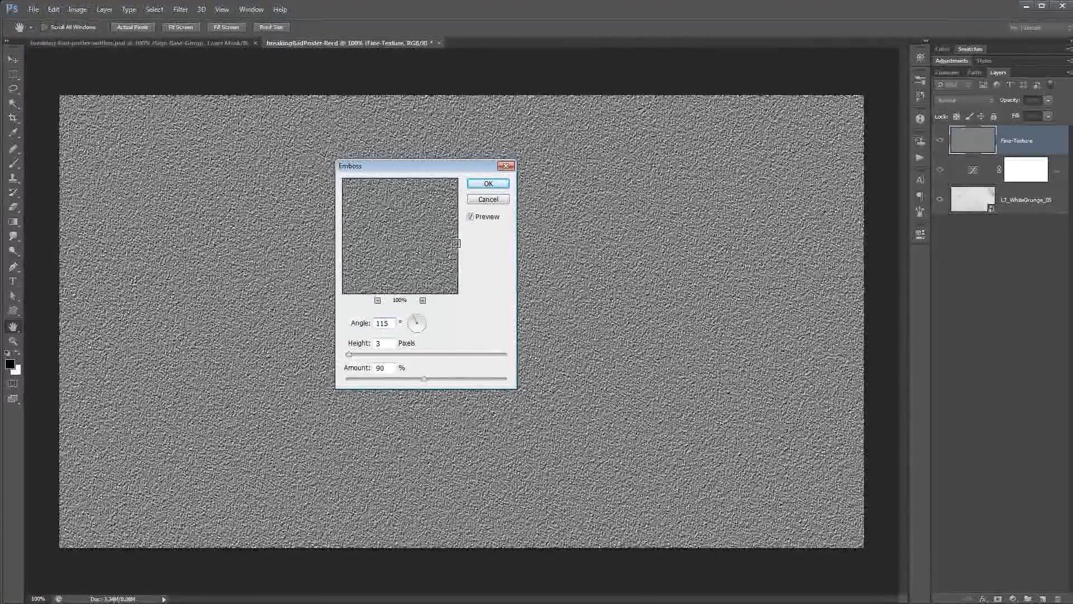
left_click(379, 343)
left_click(393, 369)
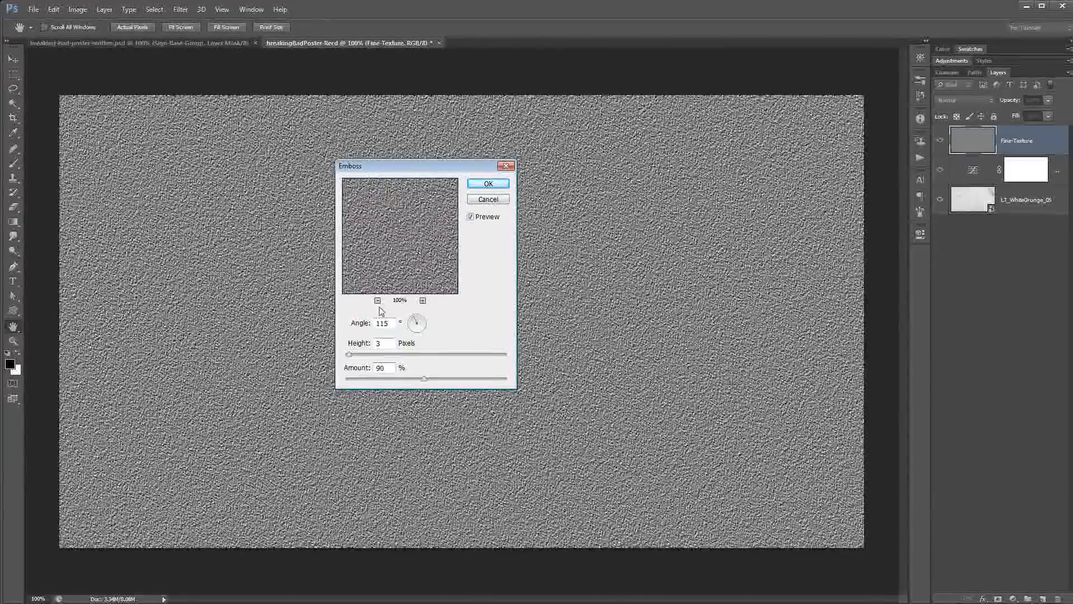
left_click(489, 184)
key("m")
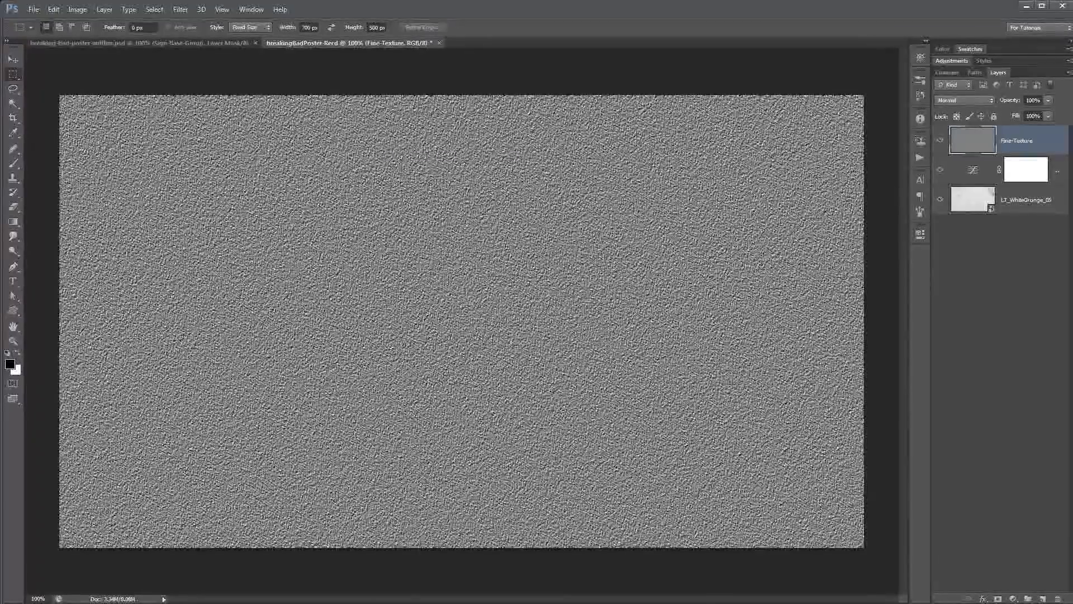
Blend the Fine-Texture layer in Soft Light mode at 39% opacity.
left_click(977, 100)
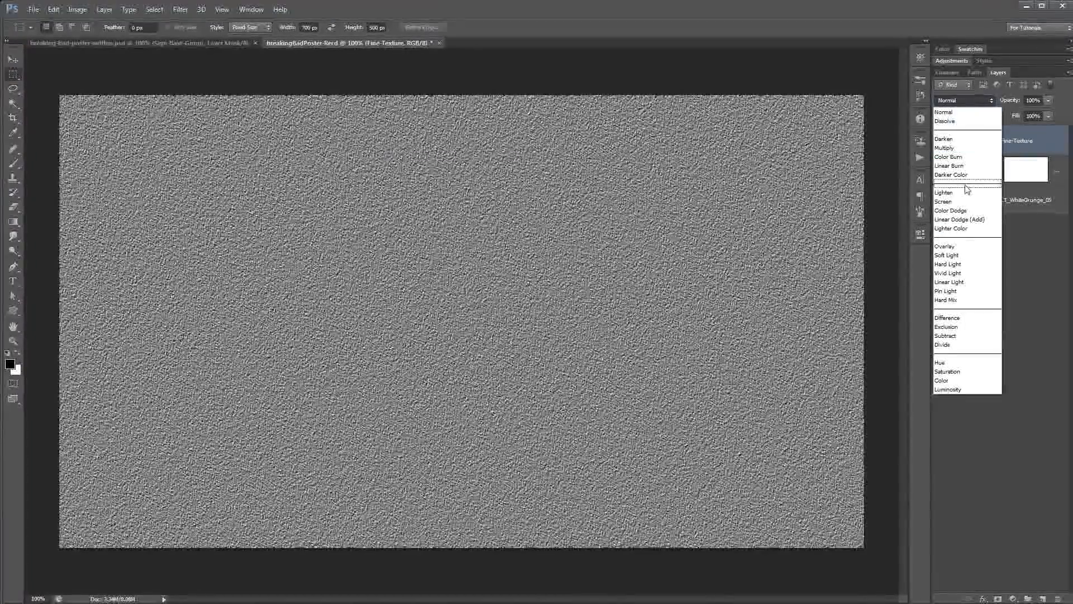
left_click(961, 255)
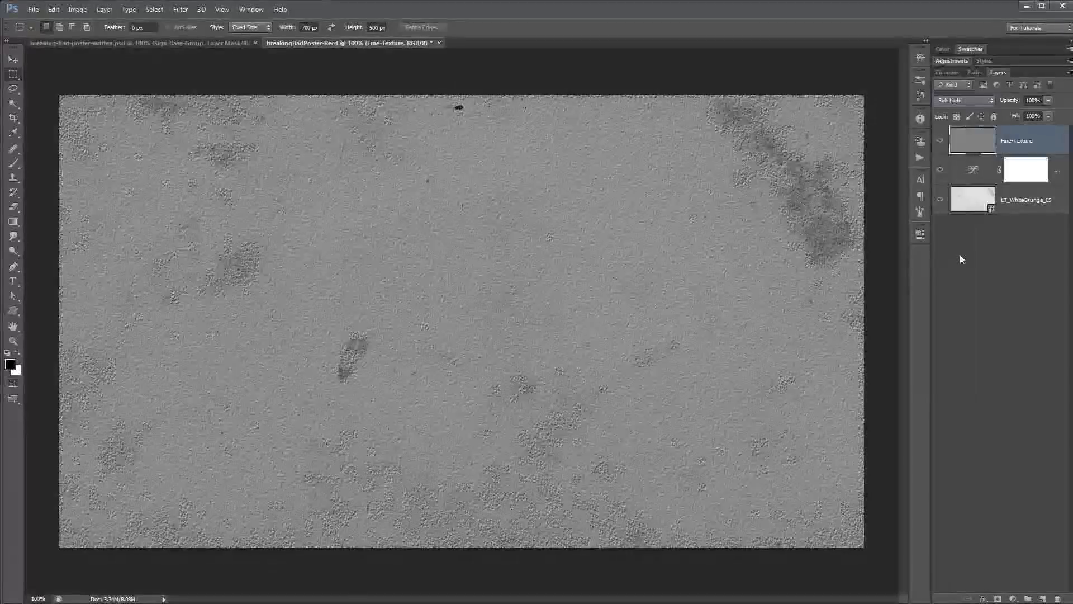
key("v")
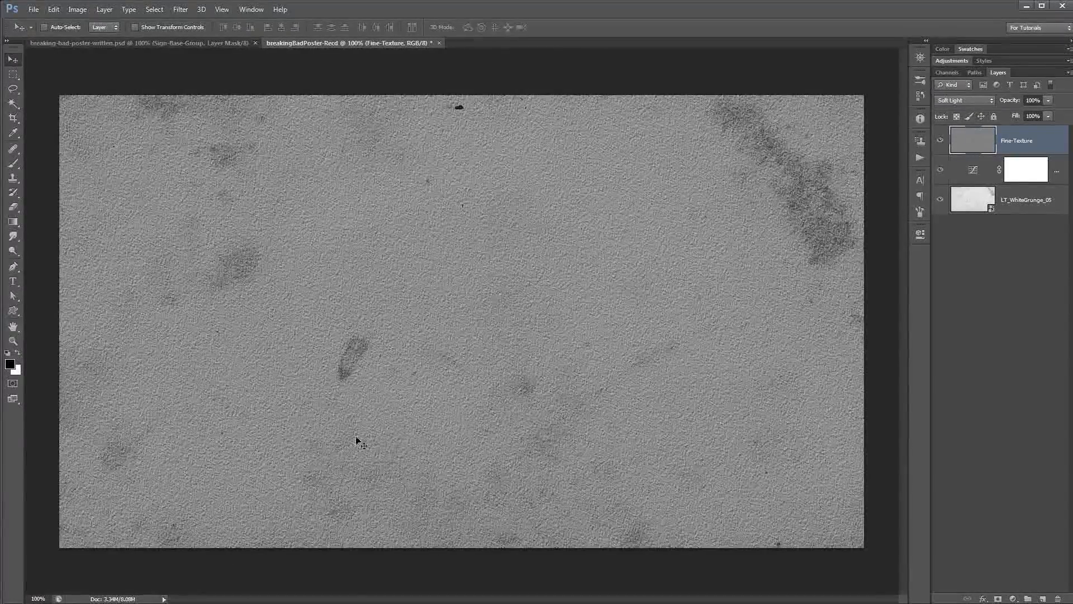
mouse_move(1009, 101)
left_mouse_down()
mouse_move(1001, 104)
mouse_move(1010, 104)
left_mouse_up()
Duplicate the Fine-Texture layer and name the copy Rough-Texture.
key("ctrl+j")
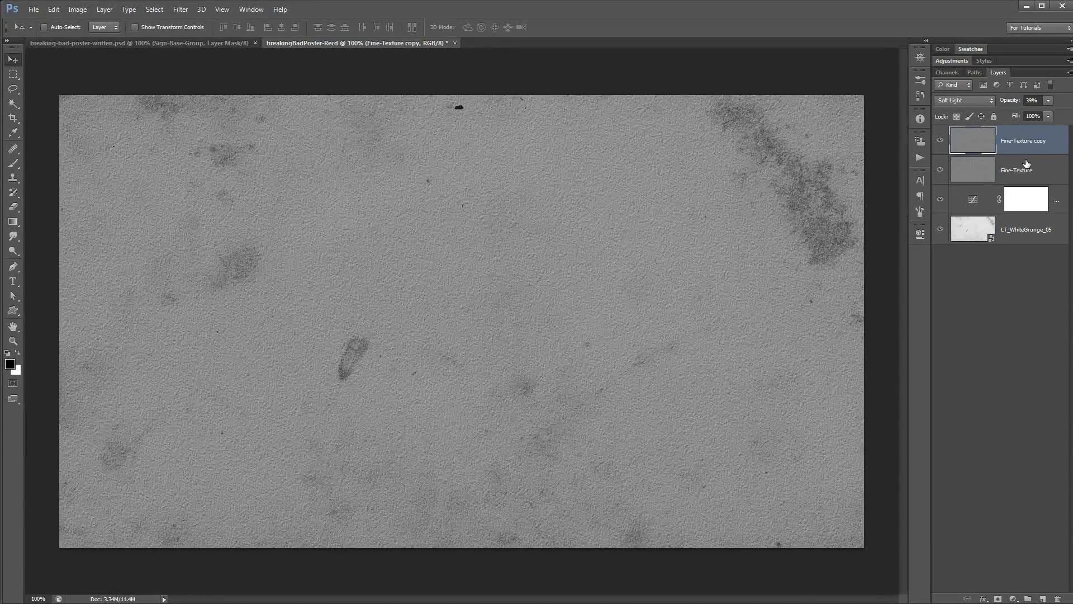
double_click(1021, 140)
type("Rough-Texture")
key("Return")
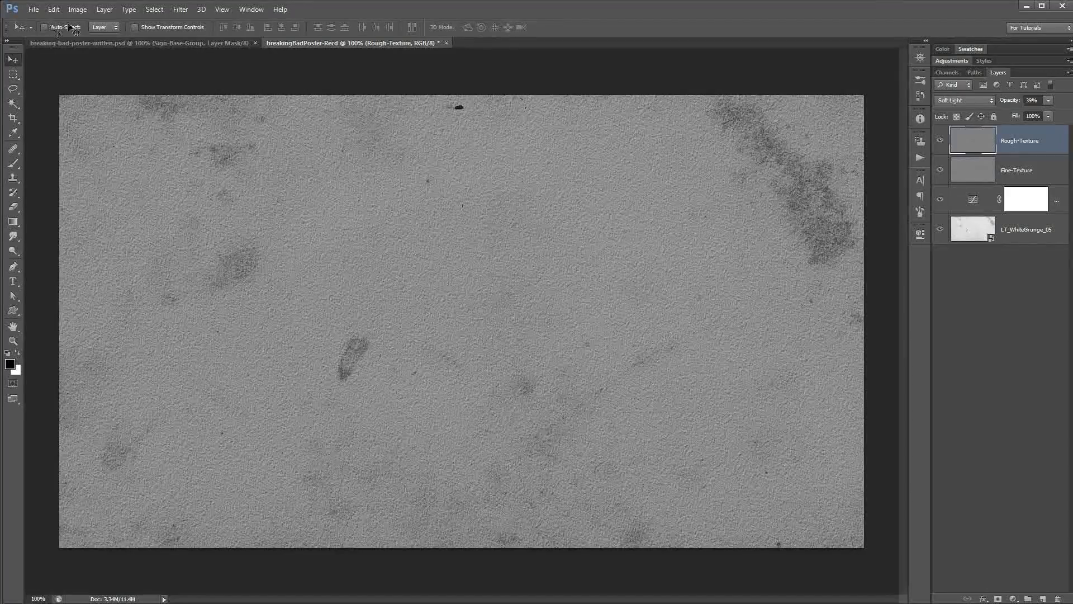
Scale the Rough-Texture layer to 200% in both width and height.
left_click(54, 9)
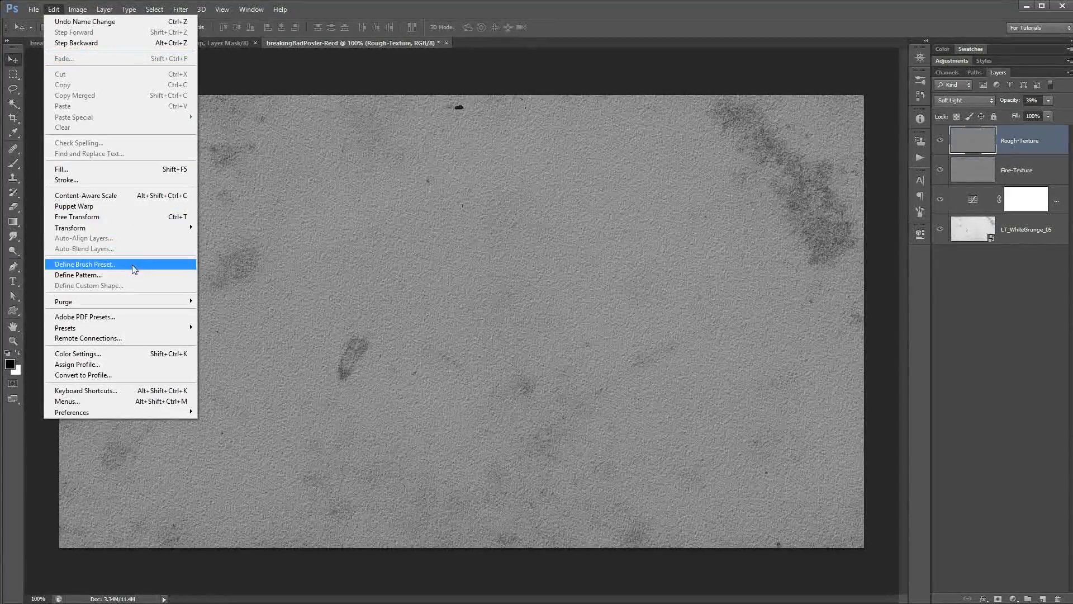
mouse_move(119, 226)
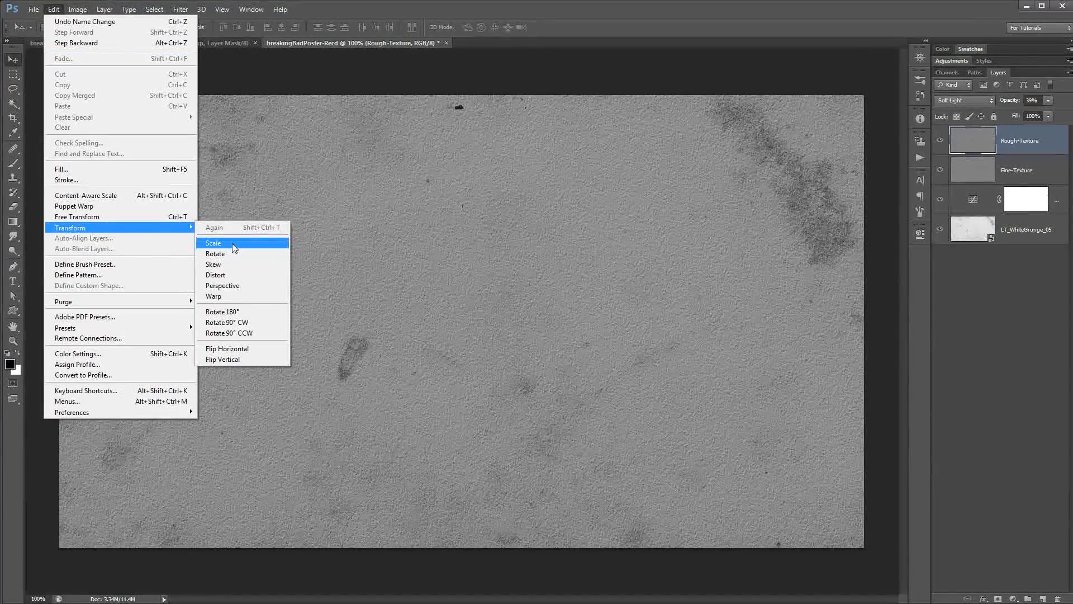
left_click(232, 243)
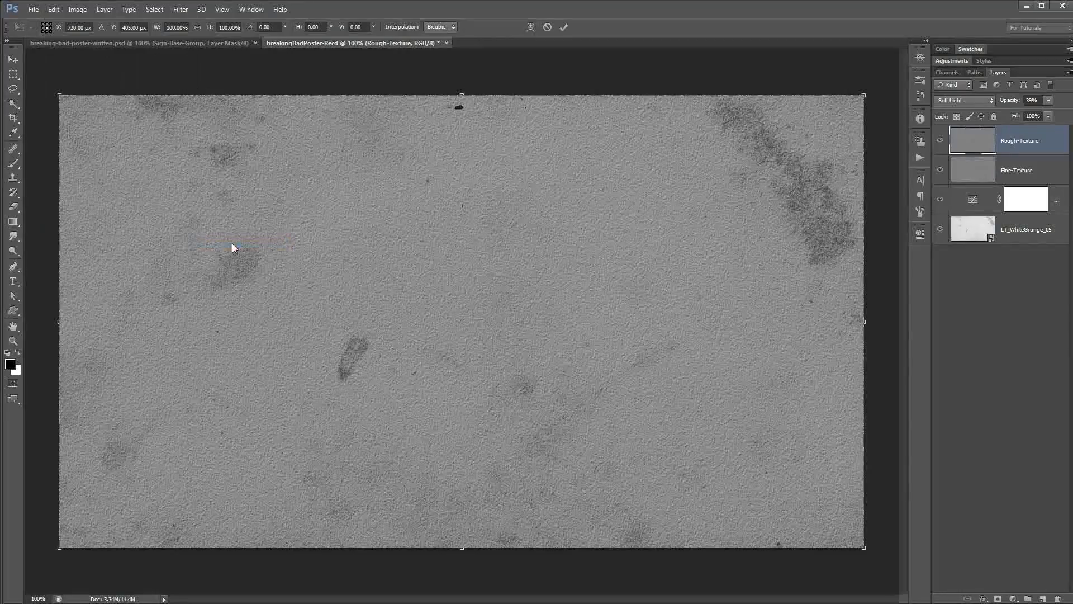
left_click(179, 27)
double_click(177, 26)
type("200")
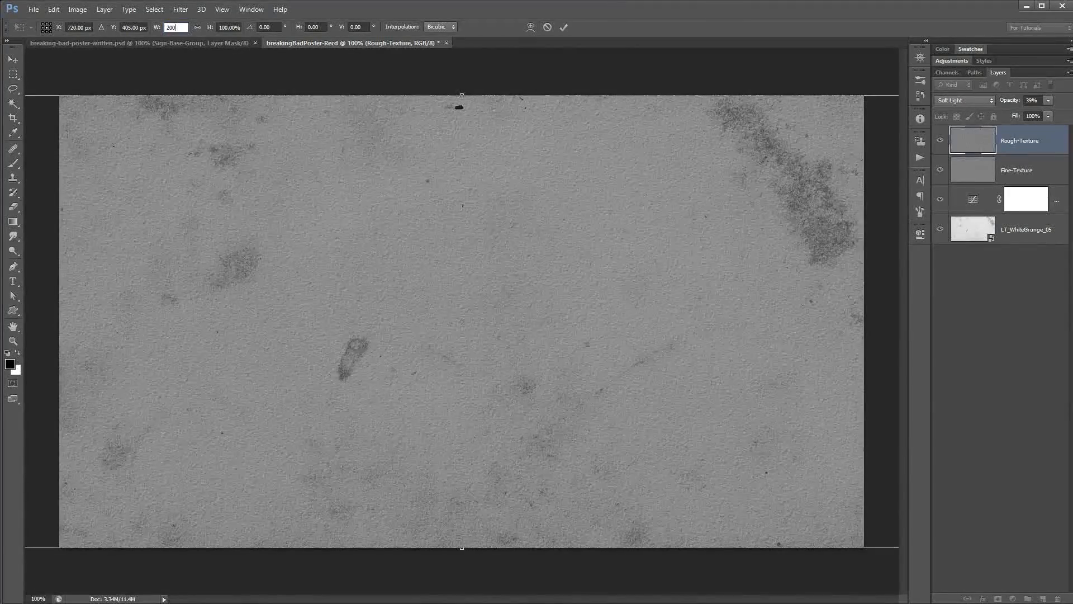
key("Tab")
type("200")
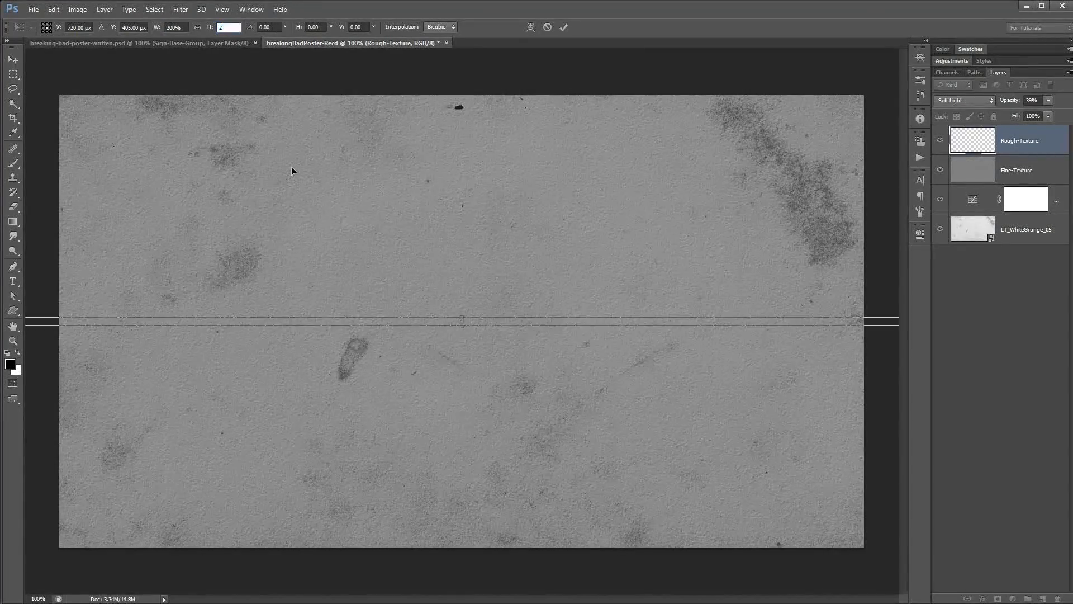
left_click(563, 28)
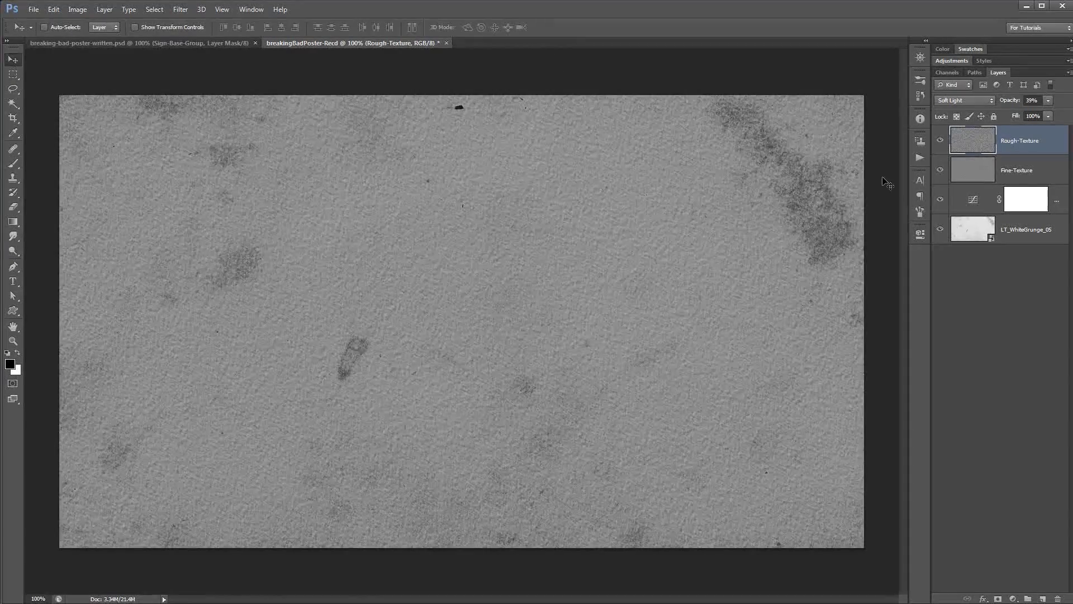
Lower the Rough-Texture layer's opacity to 16% and compare the background with and without both texture layers.
left_click(940, 139)
left_click(940, 140)
left_click(940, 140)
left_click(940, 140)
left_click_drag(1014, 103, 1001, 103)
left_click(941, 170)
left_click(939, 140)
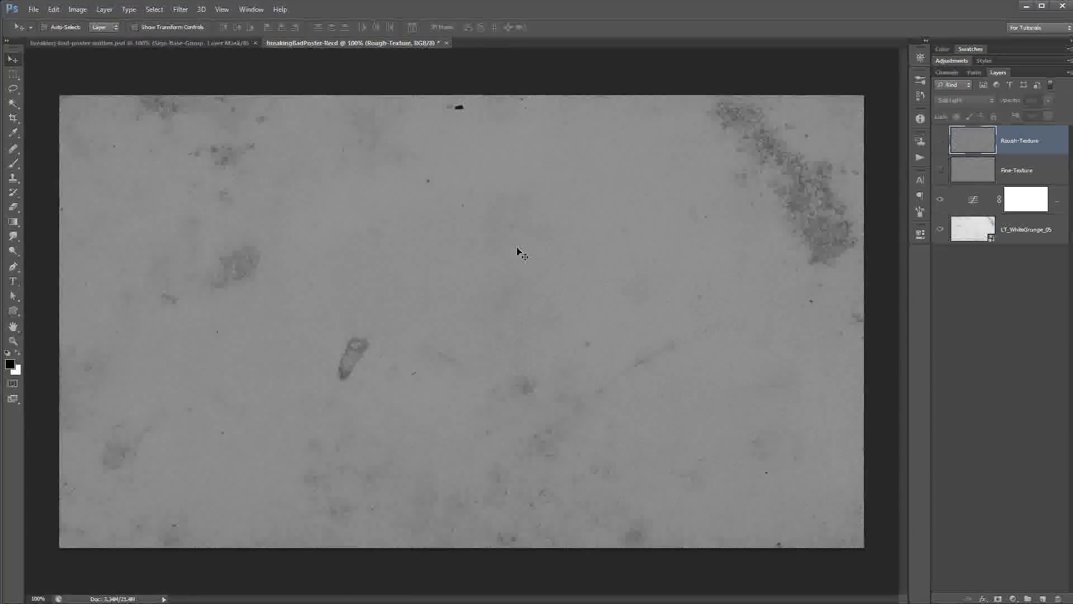
left_click(941, 170)
left_click(941, 141)
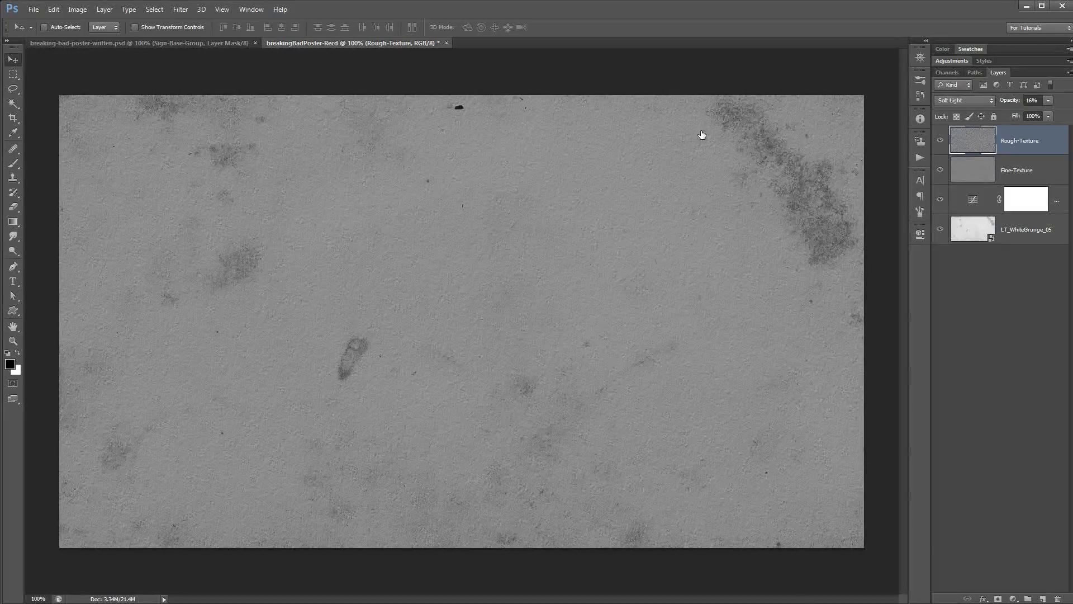
Add a new layer above Rough-Texture and name it Lighten-Side.
left_click(1043, 599)
double_click(1012, 141)
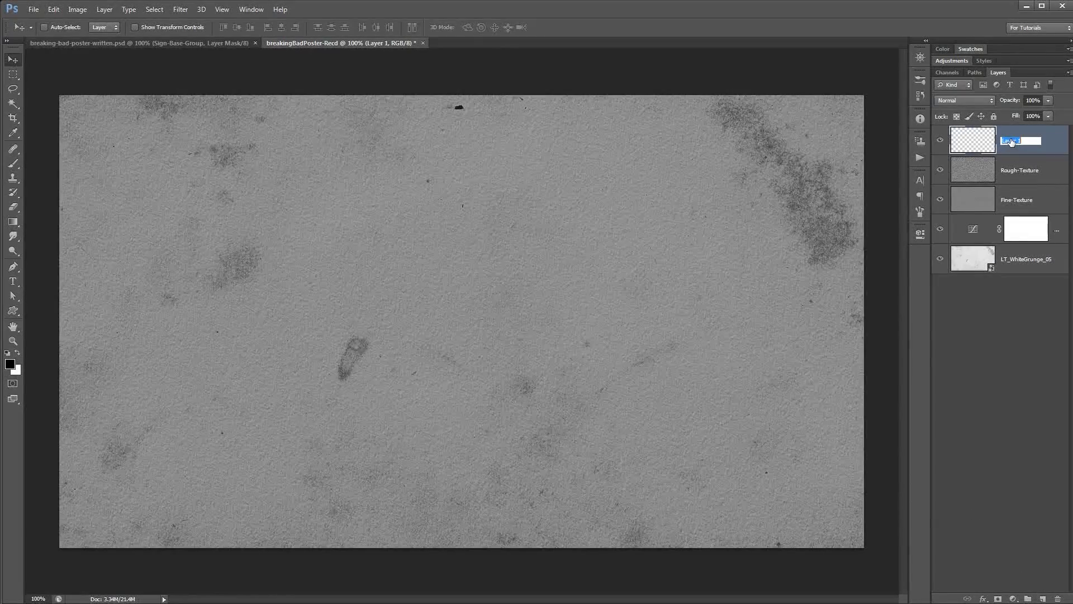
type("Lighten-Side")
key("Return")
Draw a horizontal white Foreground to Transparent gradient on Lighten-Side, fading from the poster's left part toward its right.
key("x")
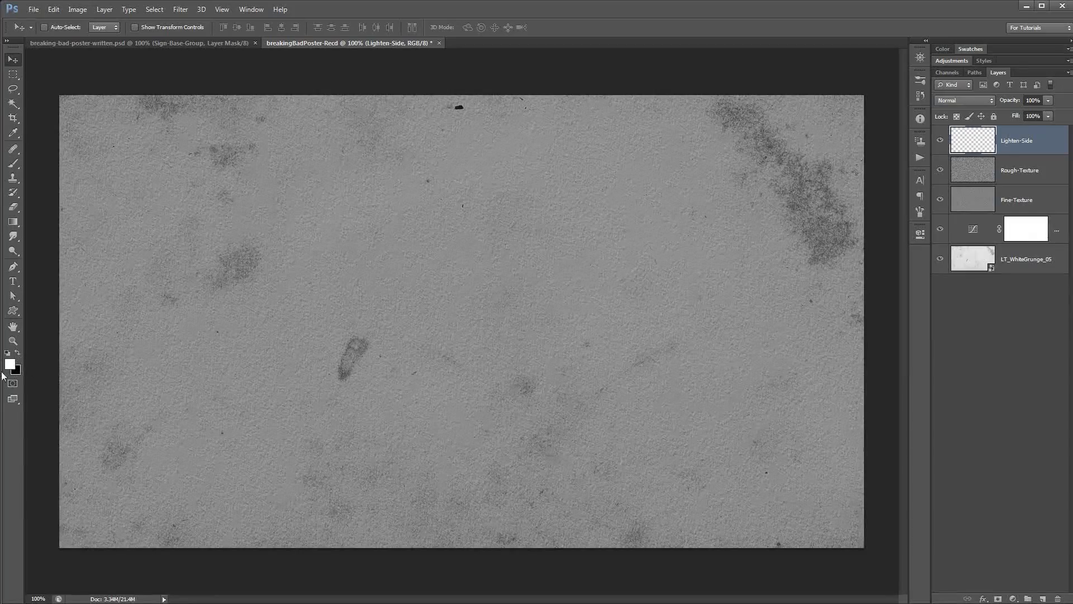
left_click(14, 222)
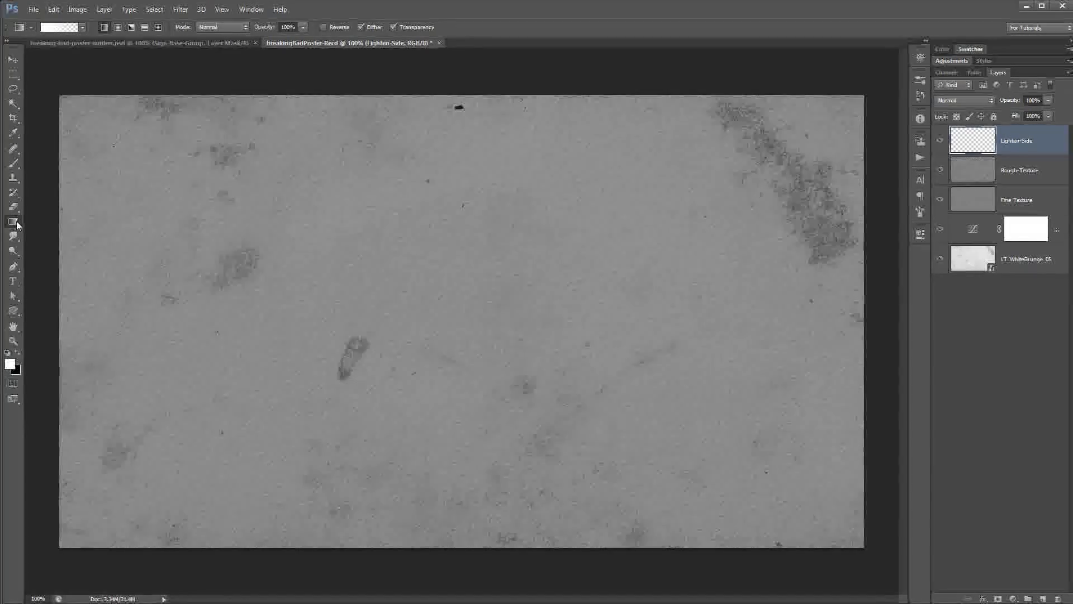
left_click(58, 26)
left_click_drag(809, 170, 419, 141)
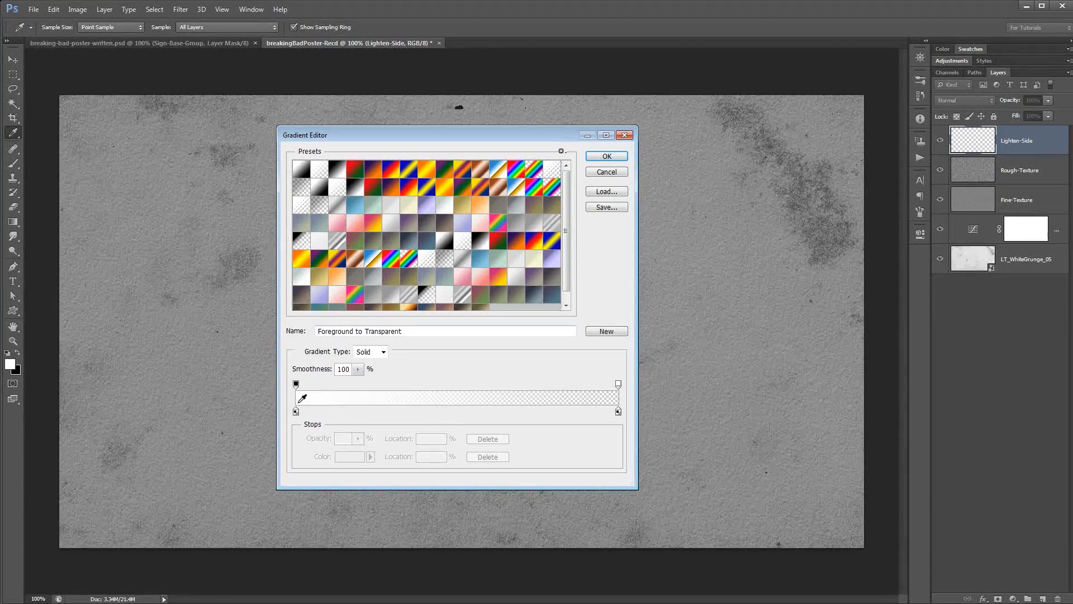
left_click(606, 156)
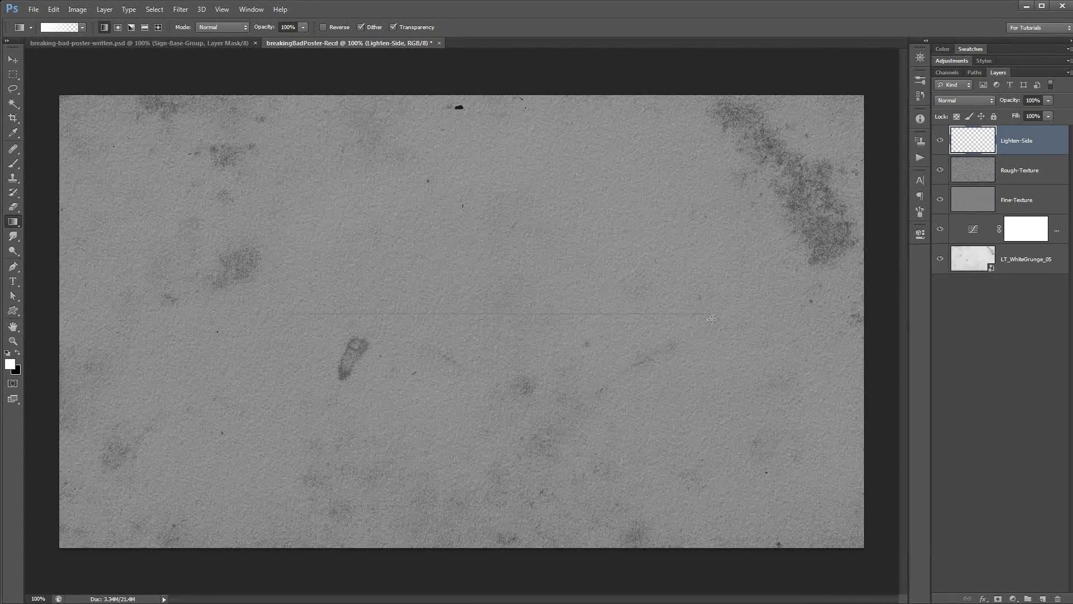
left_click_drag(713, 315, 714, 315)
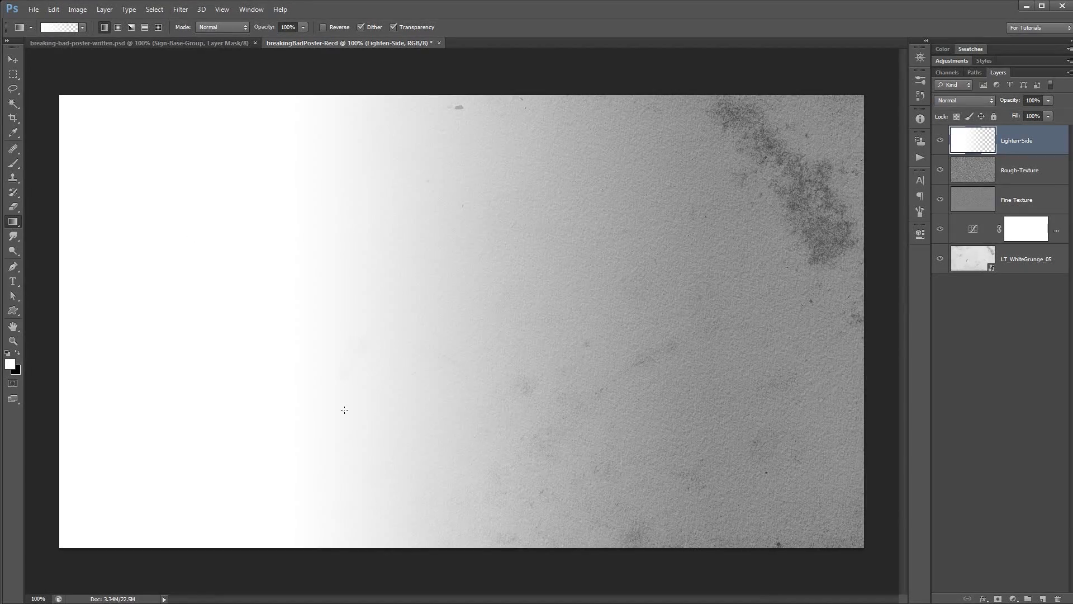
Blend the Lighten-Side layer in Overlay mode at 52% opacity.
left_click(977, 100)
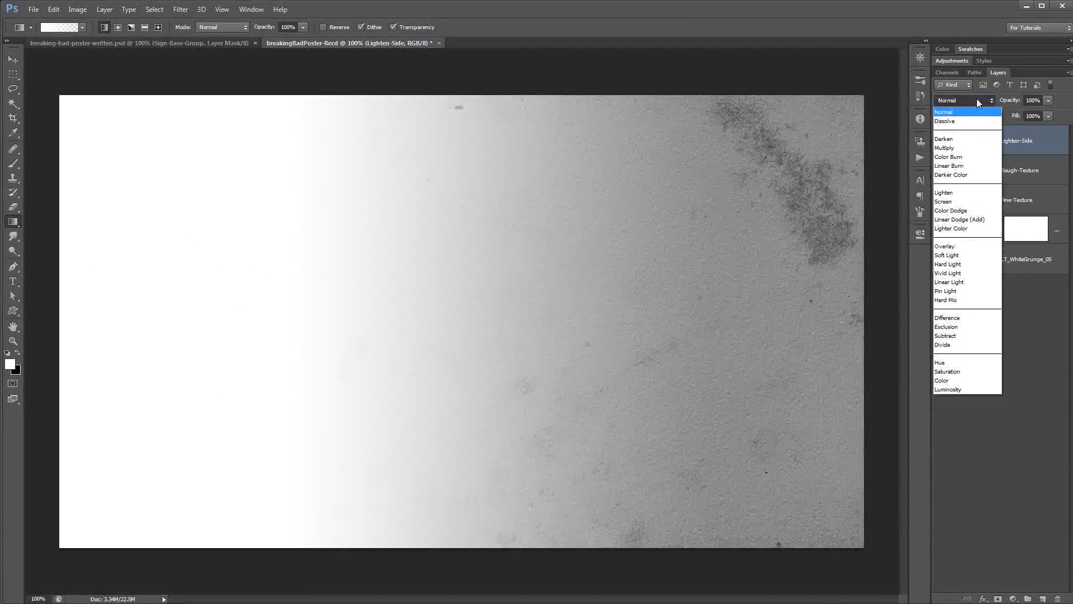
left_click(959, 247)
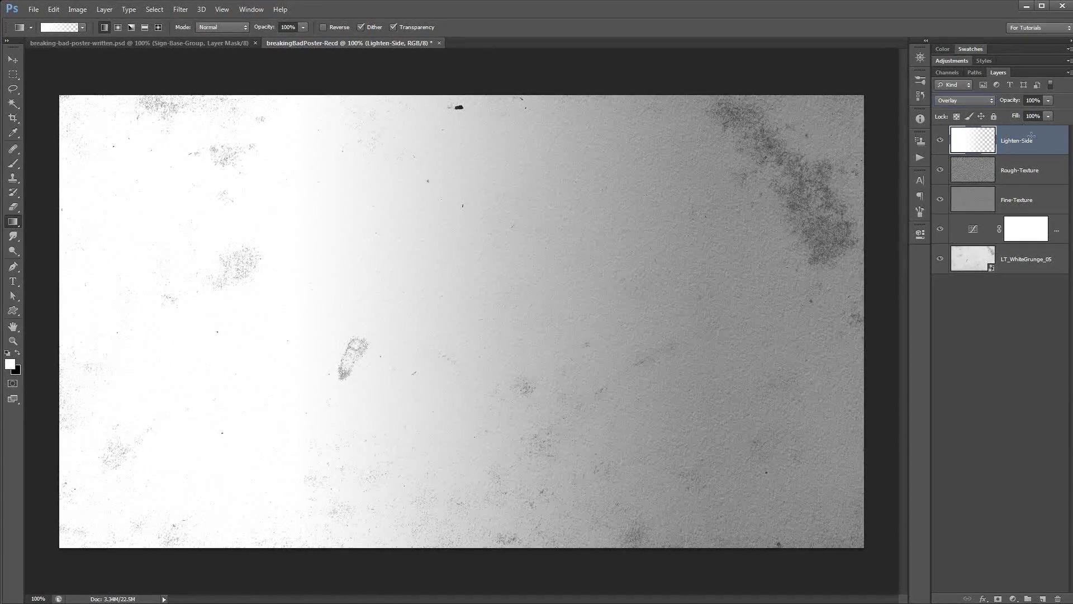
left_click_drag(1018, 105, 1007, 102)
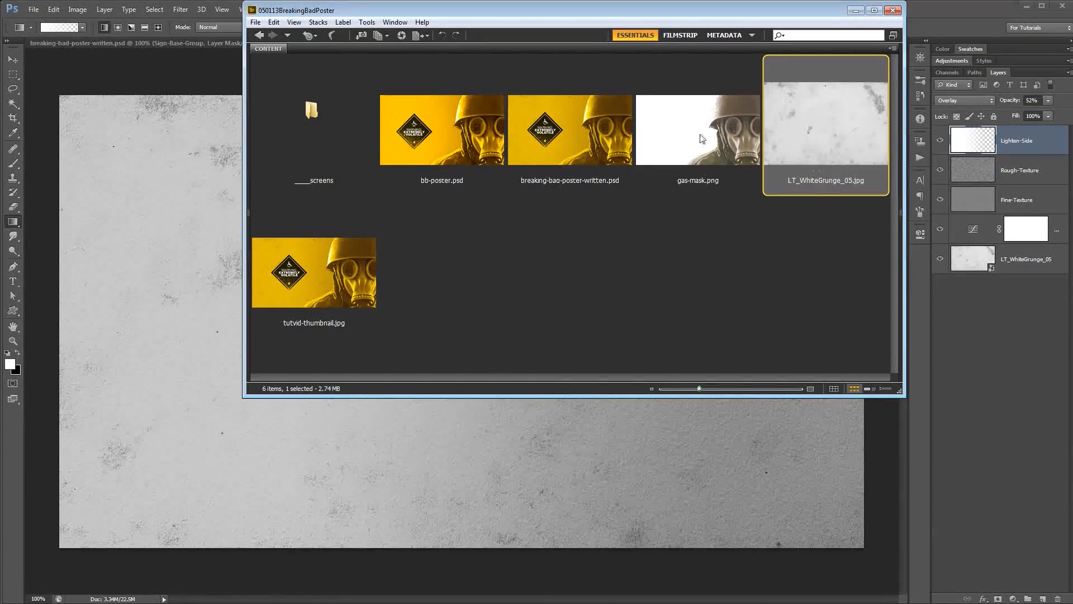
Place gas-mask.png from Bridge into the poster at its original size above the Lighten-Side layer.
left_click(703, 138)
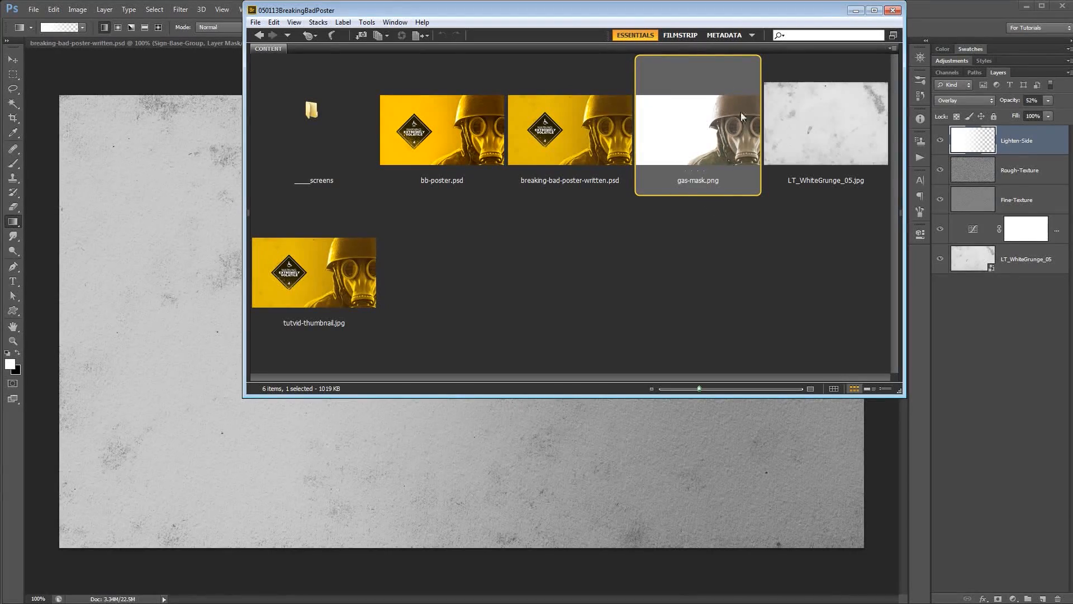
left_click_drag(698, 143, 679, 452)
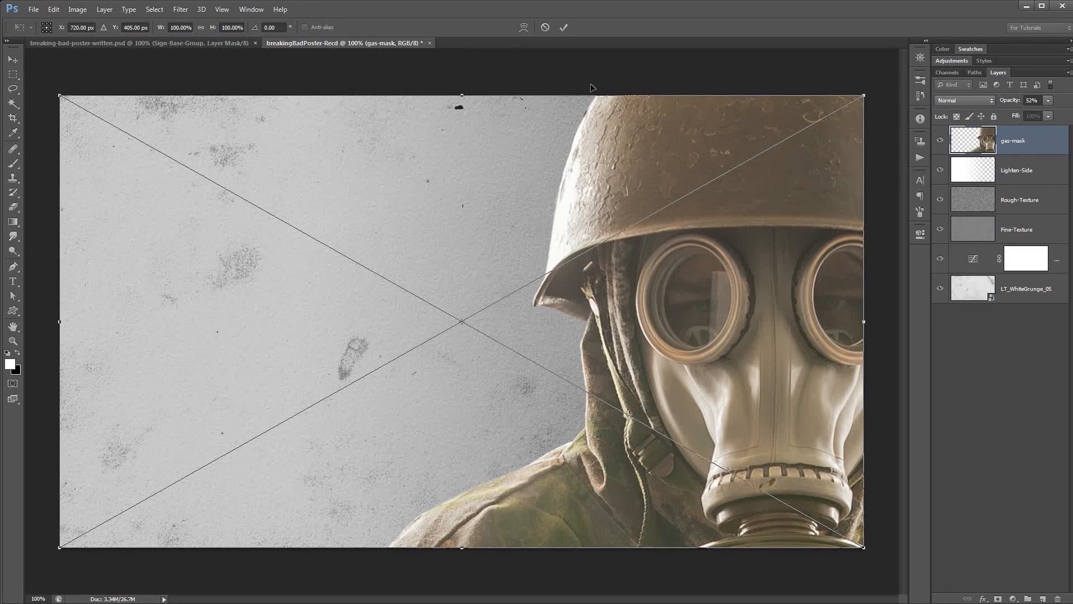
left_click(563, 29)
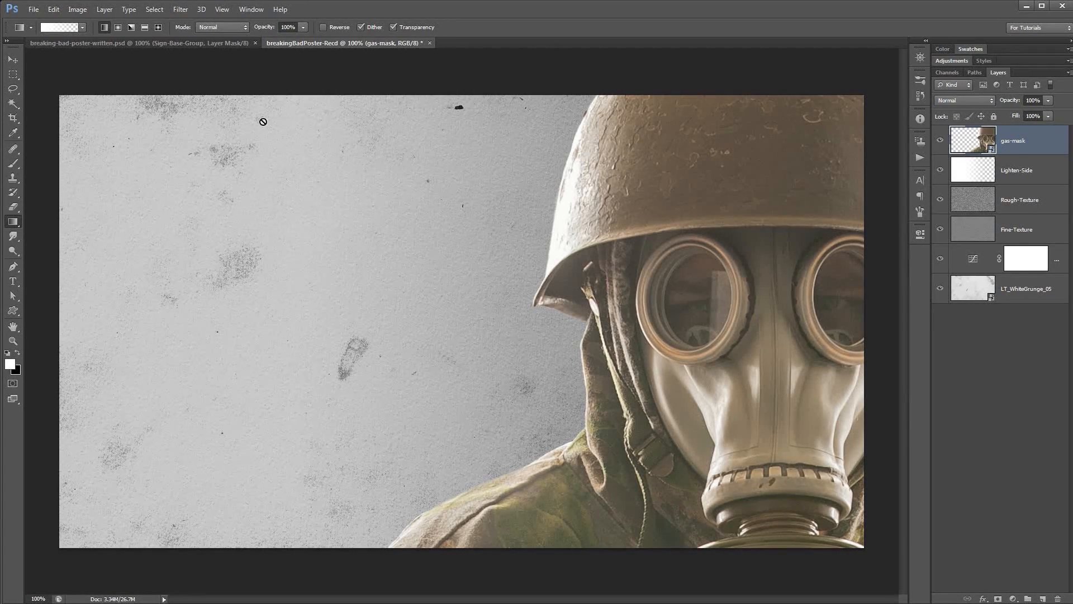
Add a Levels adjustment layer above gas-mask and set its shadow input level to 45.
left_click(105, 10)
mouse_move(166, 107)
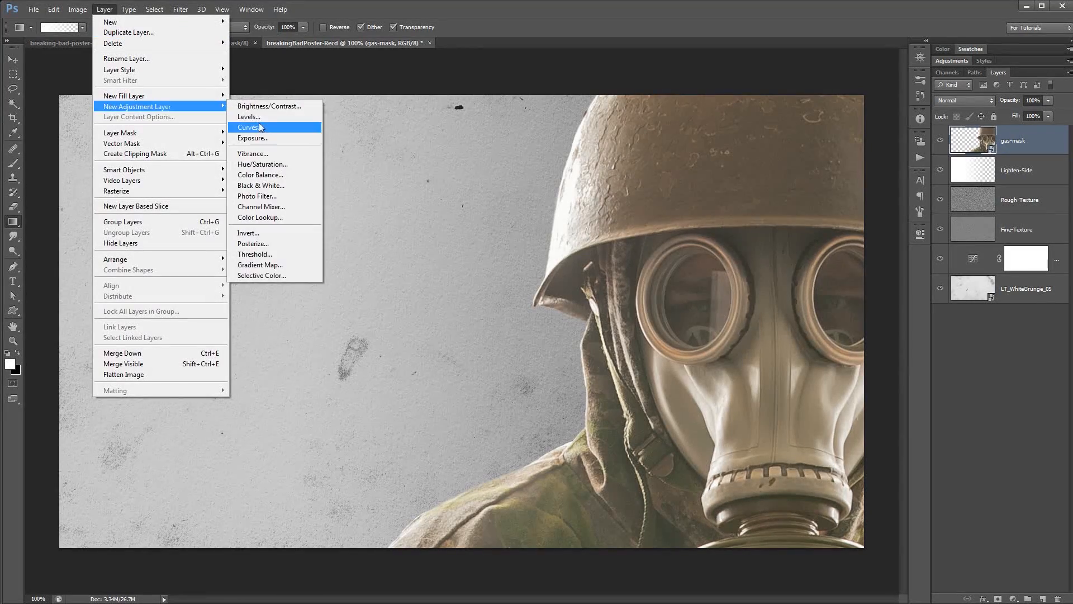
left_click(258, 117)
left_click(532, 279)
left_click_drag(837, 224, 463, 197)
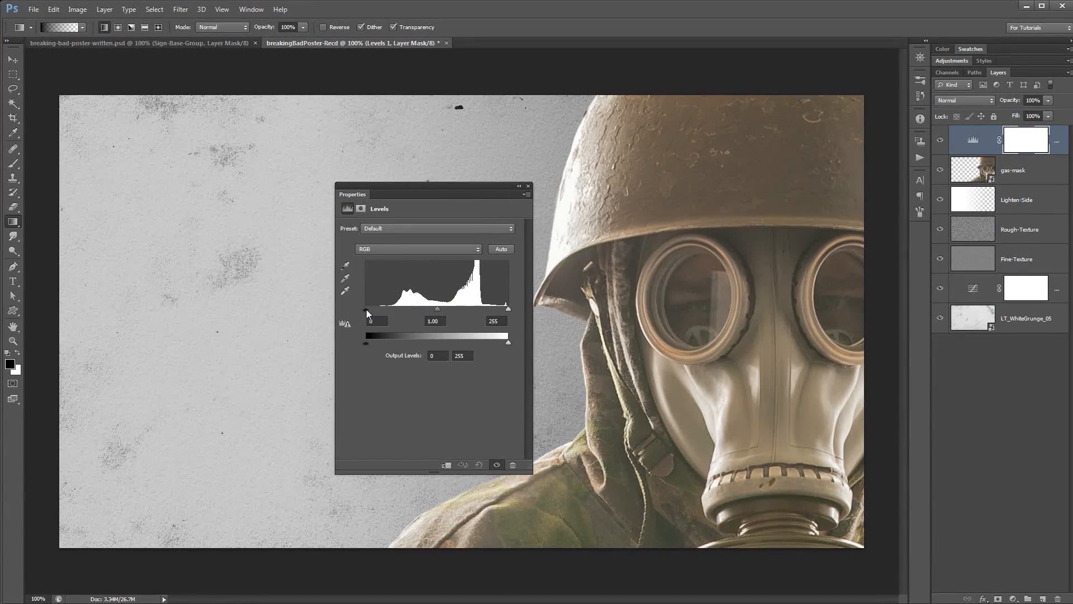
left_click_drag(367, 309, 392, 310)
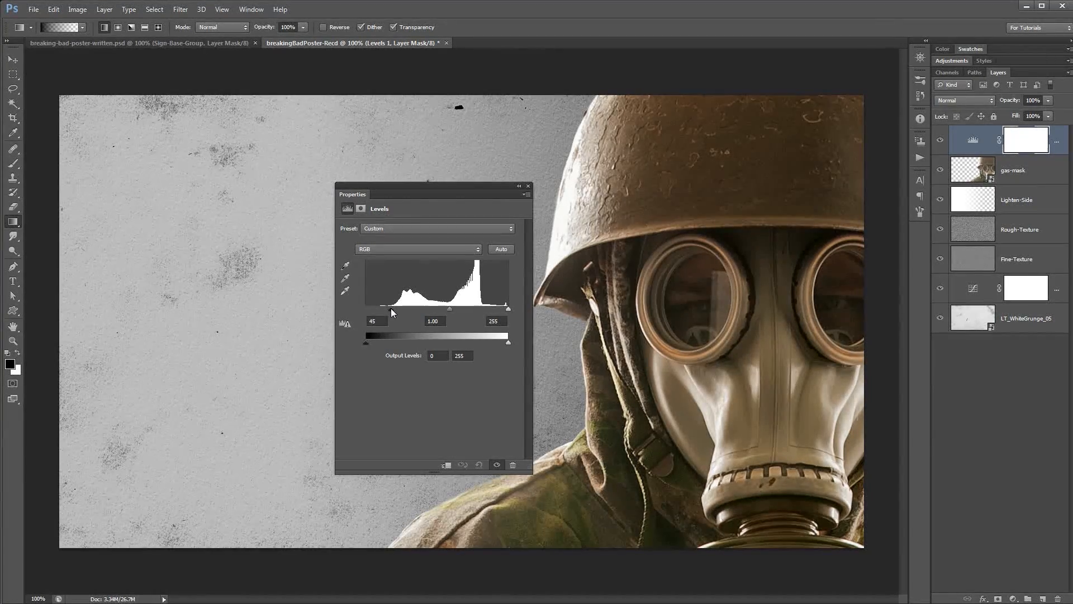
left_click(379, 322)
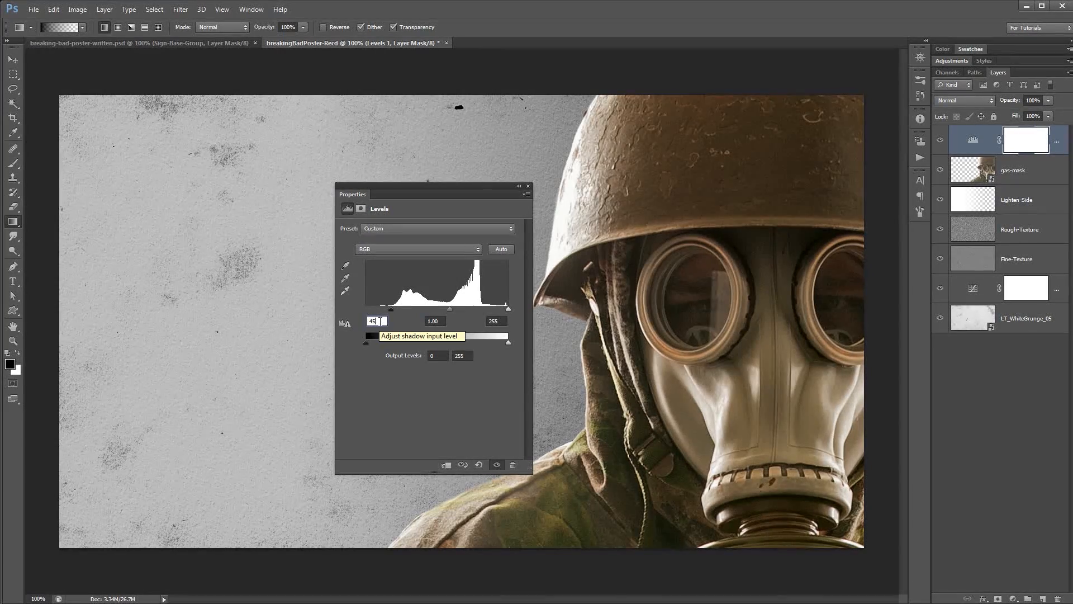
Compare the poster with and without the Levels adjustment to judge the darkened shadows.
left_click_drag(461, 193, 454, 215)
left_click(941, 140)
left_click(941, 139)
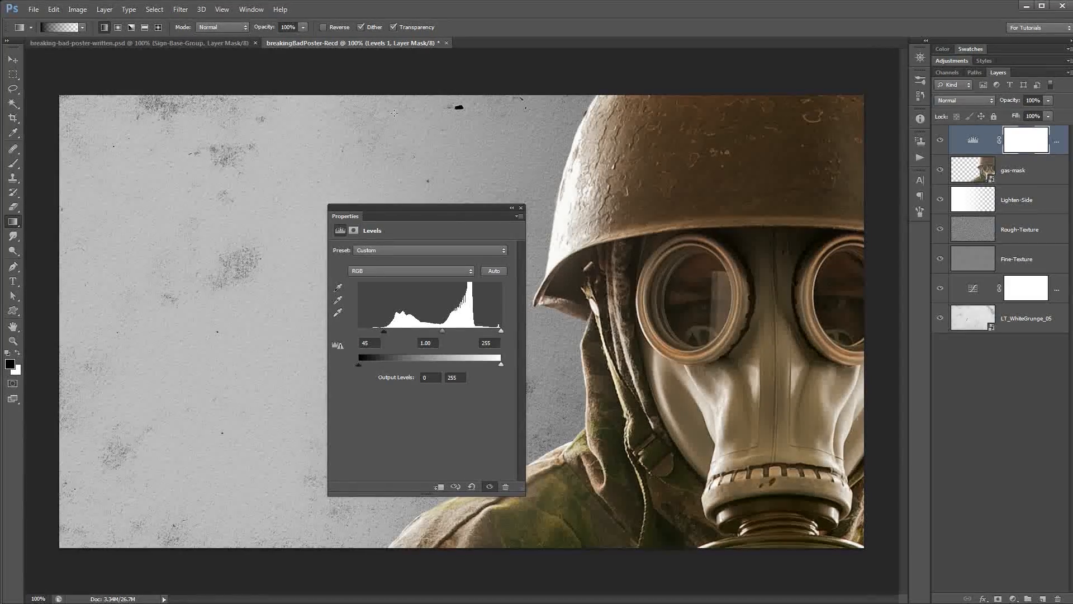
left_click_drag(443, 213, 918, 224)
left_click(940, 139)
left_click(940, 139)
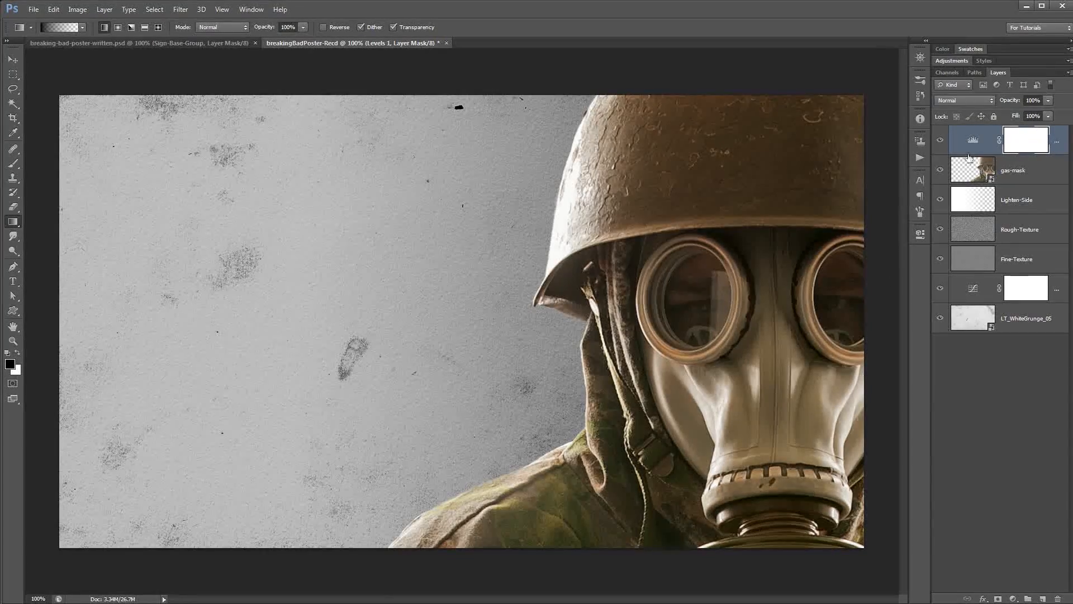
left_click(940, 140)
left_click(940, 140)
Add a Selective Color adjustment layer above the Levels adjustment.
left_click(129, 10)
left_click(104, 10)
left_click(104, 11)
mouse_move(143, 112)
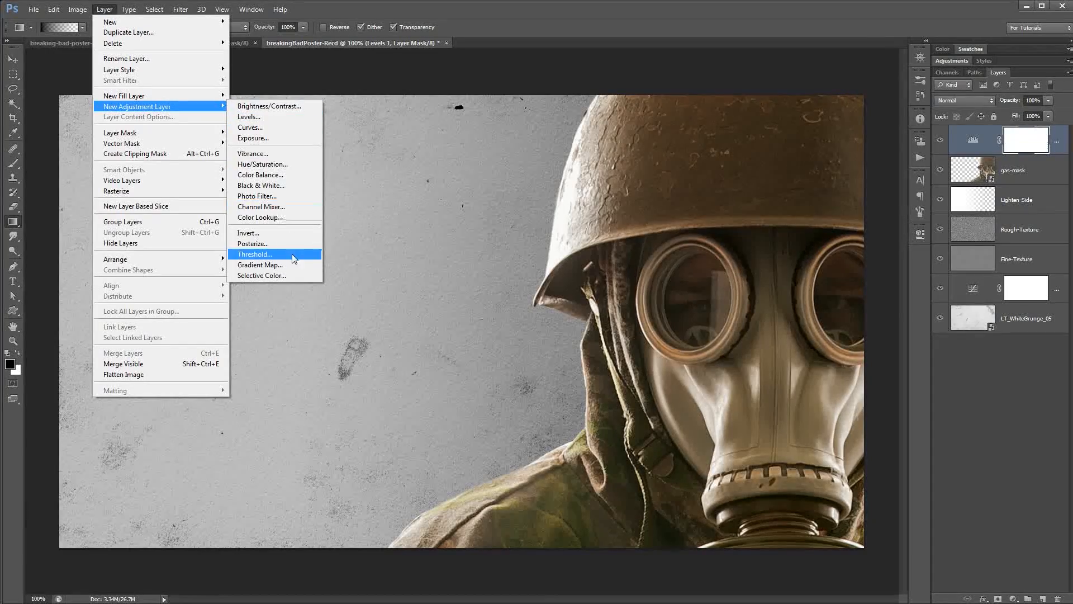
left_click(269, 275)
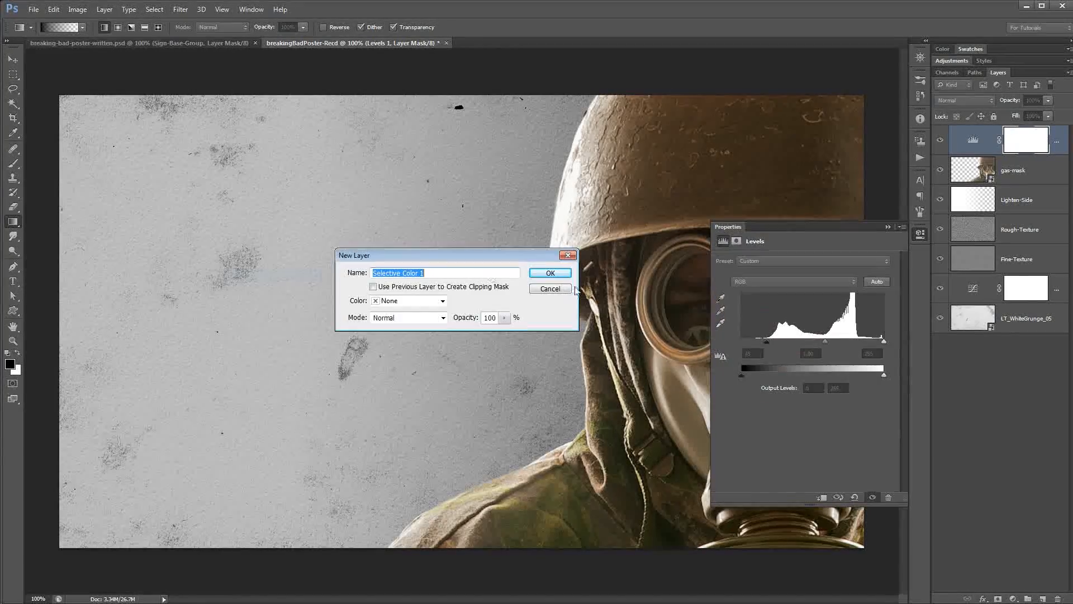
left_click(549, 274)
left_click_drag(806, 225, 457, 162)
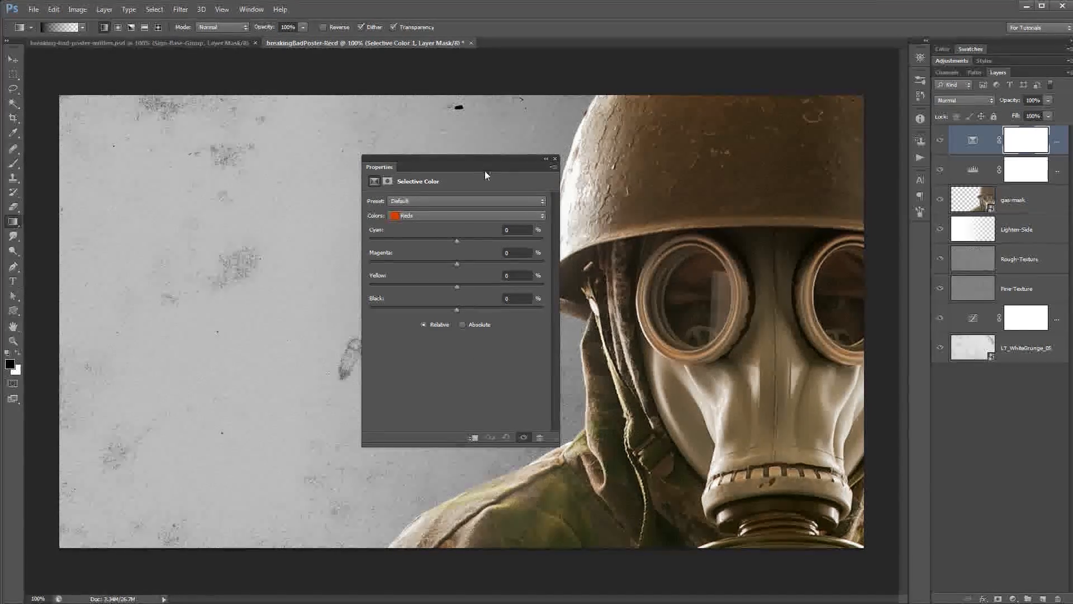
left_click_drag(484, 162, 495, 179)
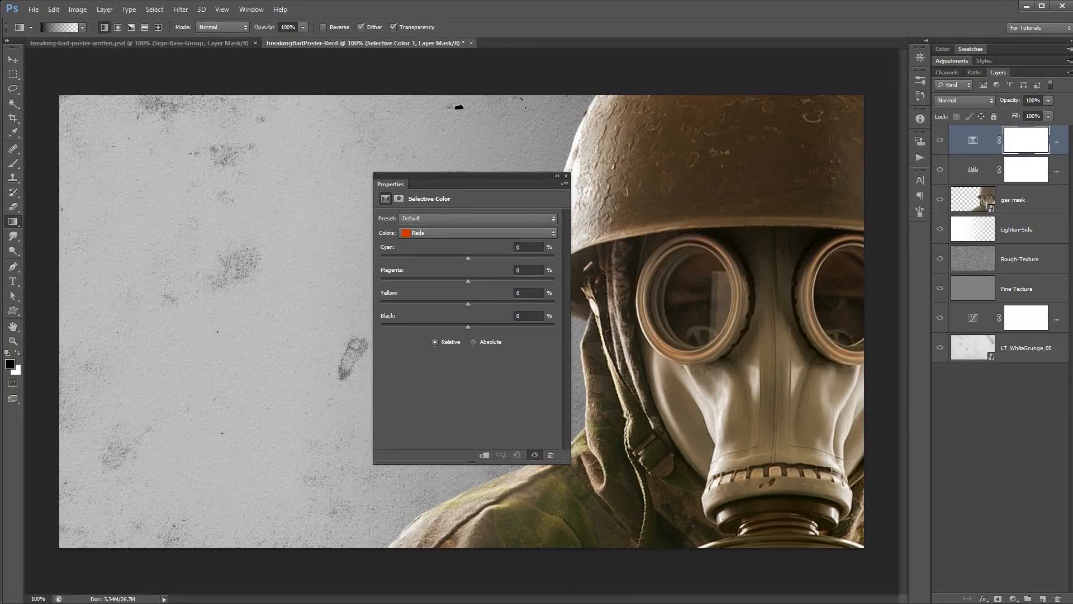
For the Whites in the Selective Color adjustment, set Magenta to -10% and Black to +100%.
left_click(420, 233)
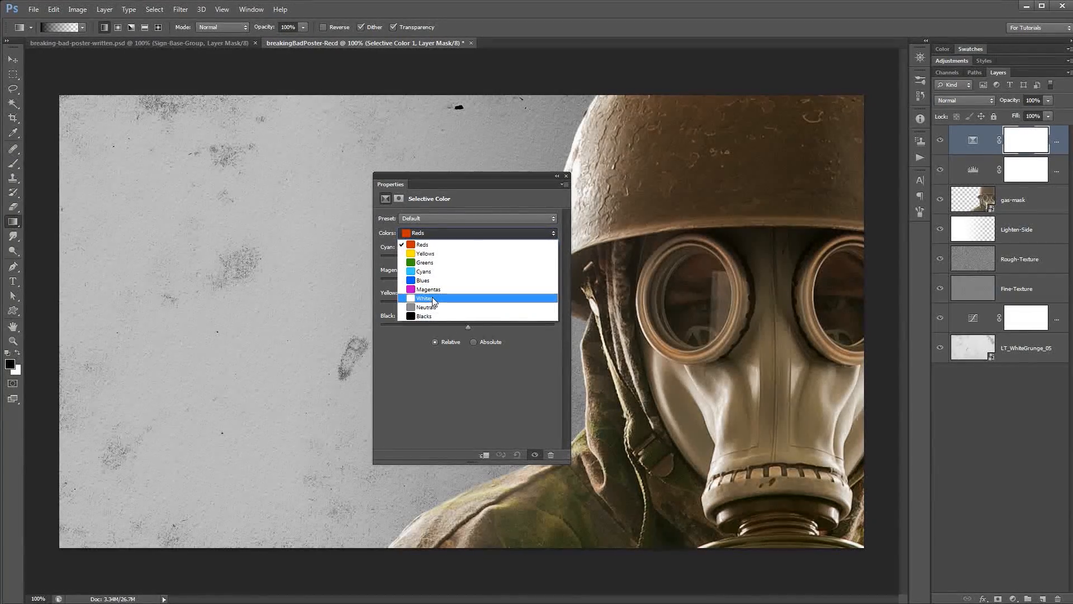
left_click(434, 300)
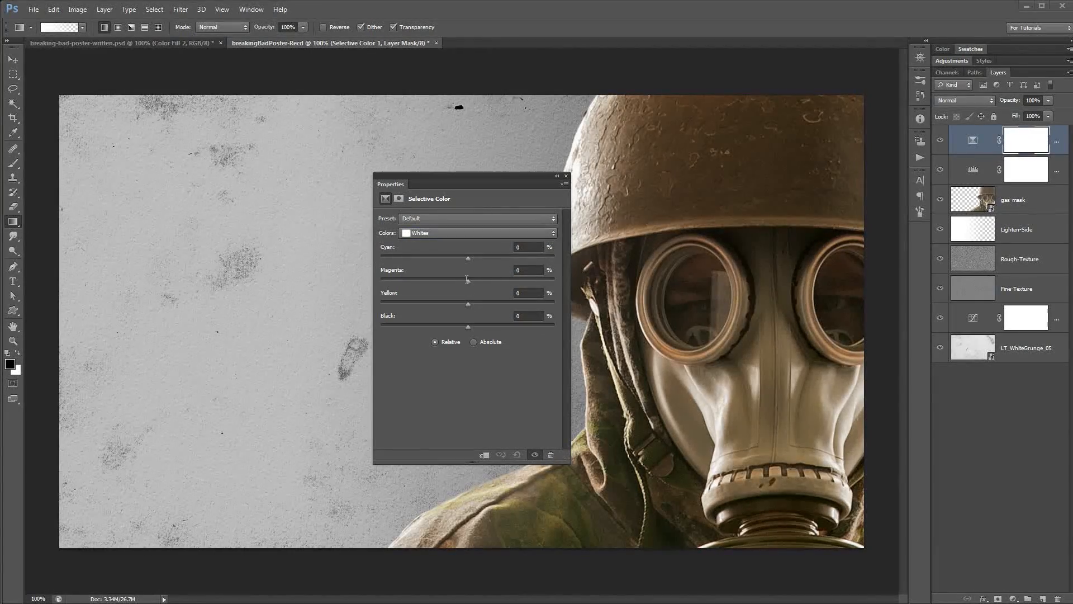
left_click(469, 280)
left_click(941, 141)
left_click(941, 141)
left_click(941, 141)
left_click(940, 141)
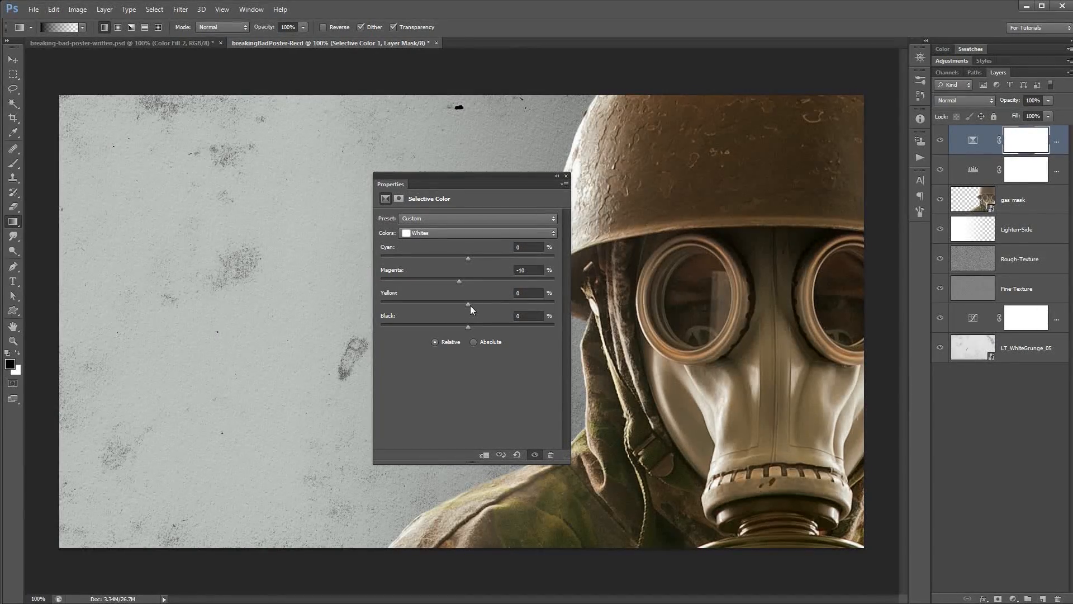
left_click_drag(468, 327, 564, 328)
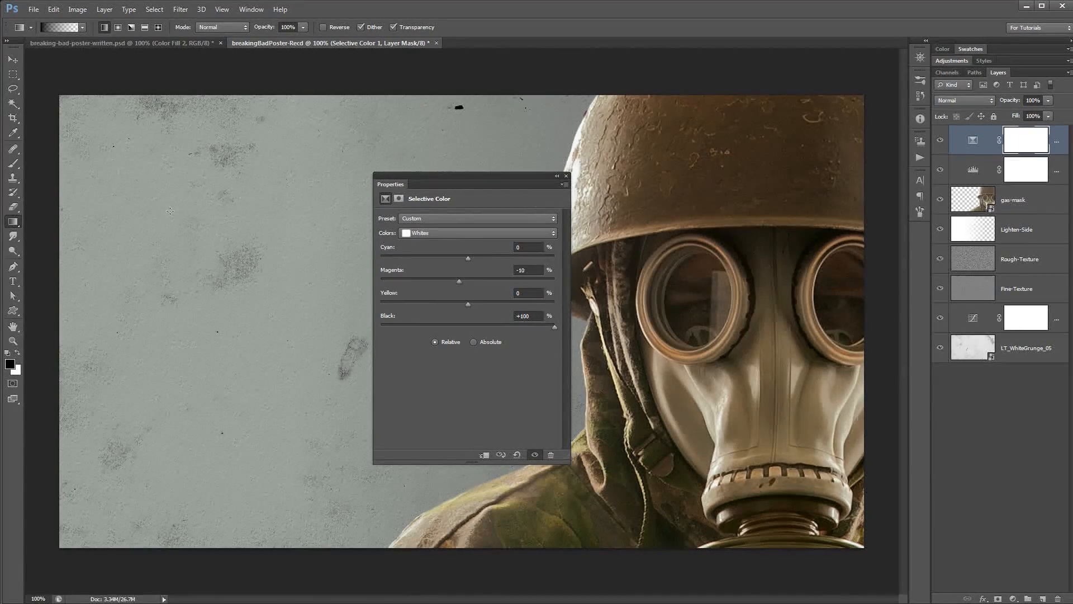
For the Neutrals in the Selective Color adjustment, lower Yellow slightly and raise Black slightly, comparing the image before and after.
left_click(440, 232)
left_click(488, 302)
left_click_drag(468, 328, 469, 327)
left_click_drag(503, 174, 920, 230)
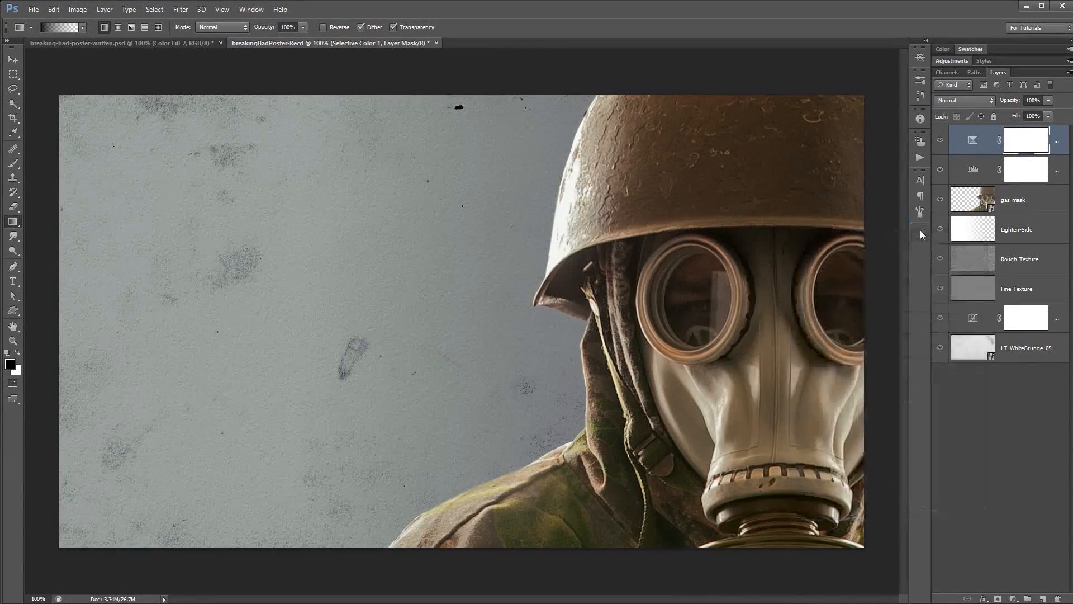
left_click(942, 141)
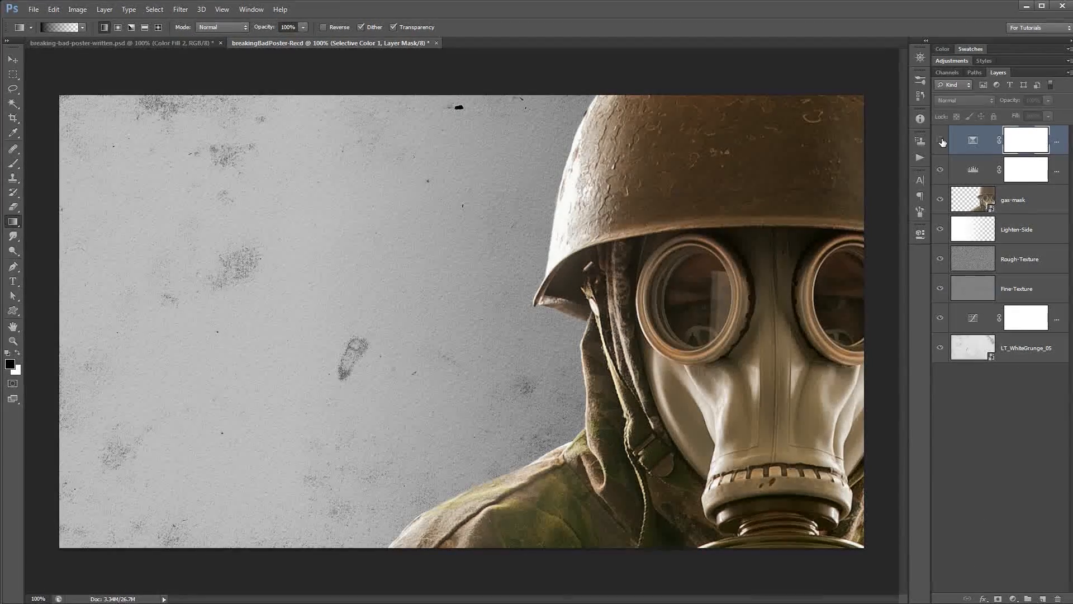
left_click(942, 141)
left_click(941, 141)
left_click(942, 141)
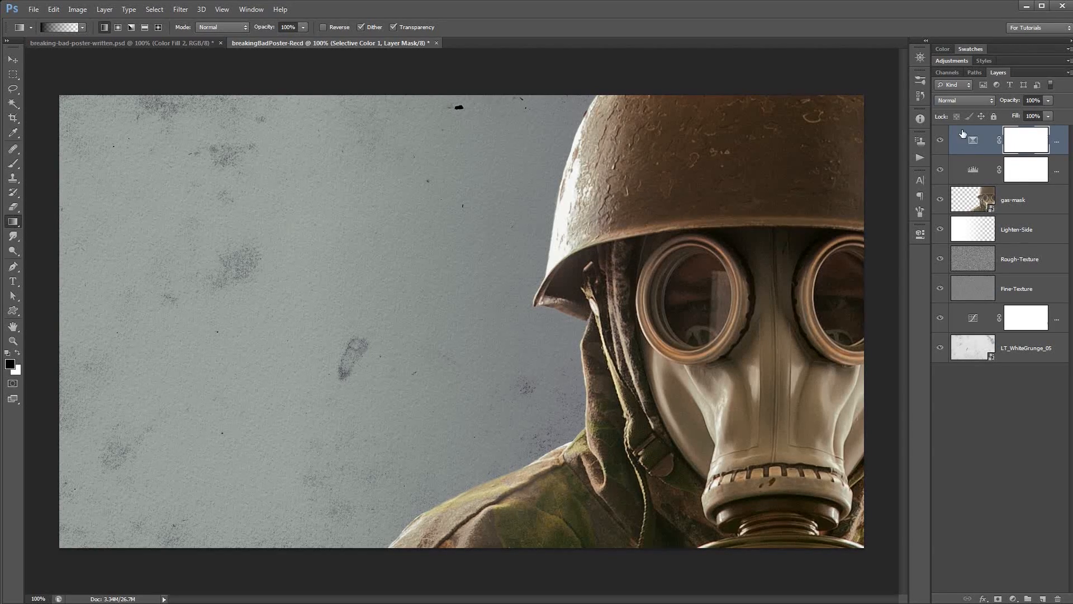
Add a Vibrance adjustment layer above Selective Color with Vibrance at -50, and compare the result before and after.
left_click(74, 11)
mouse_move(108, 9)
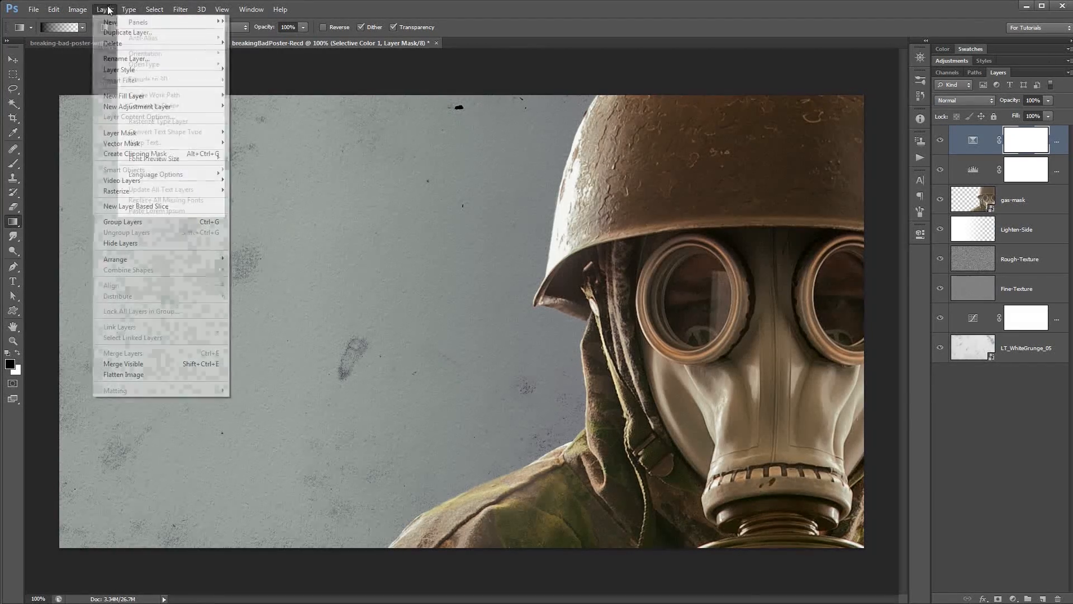
mouse_move(149, 107)
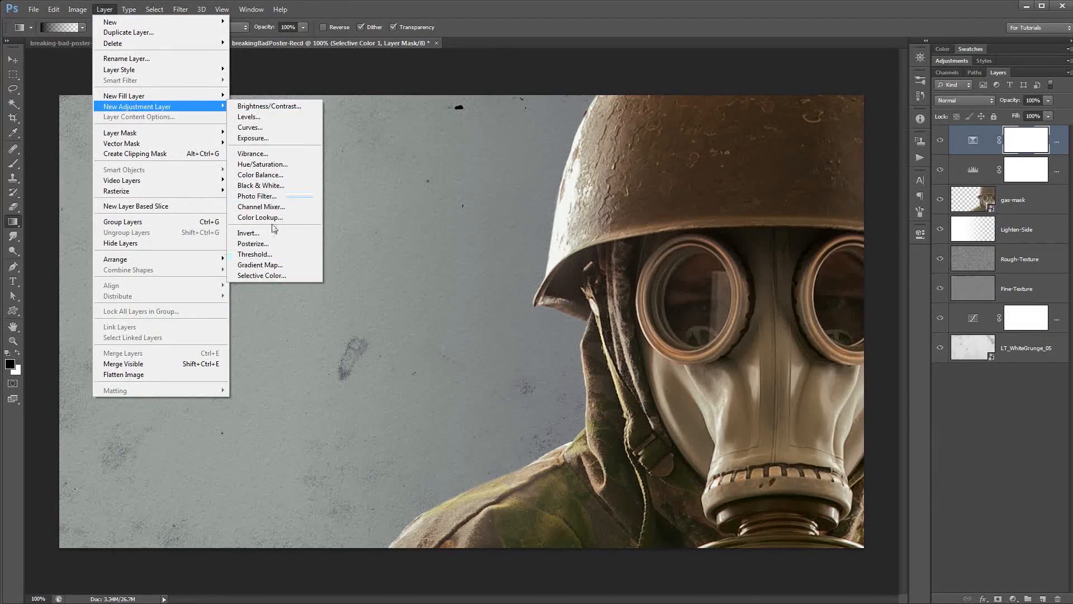
left_click(262, 156)
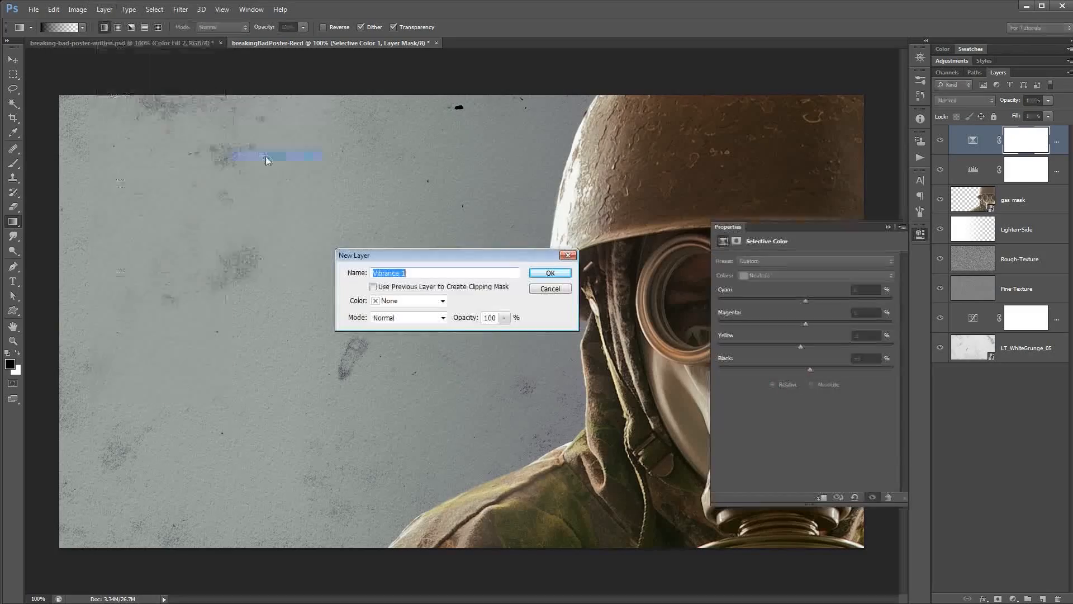
left_click(542, 279)
left_click_drag(807, 272, 761, 273)
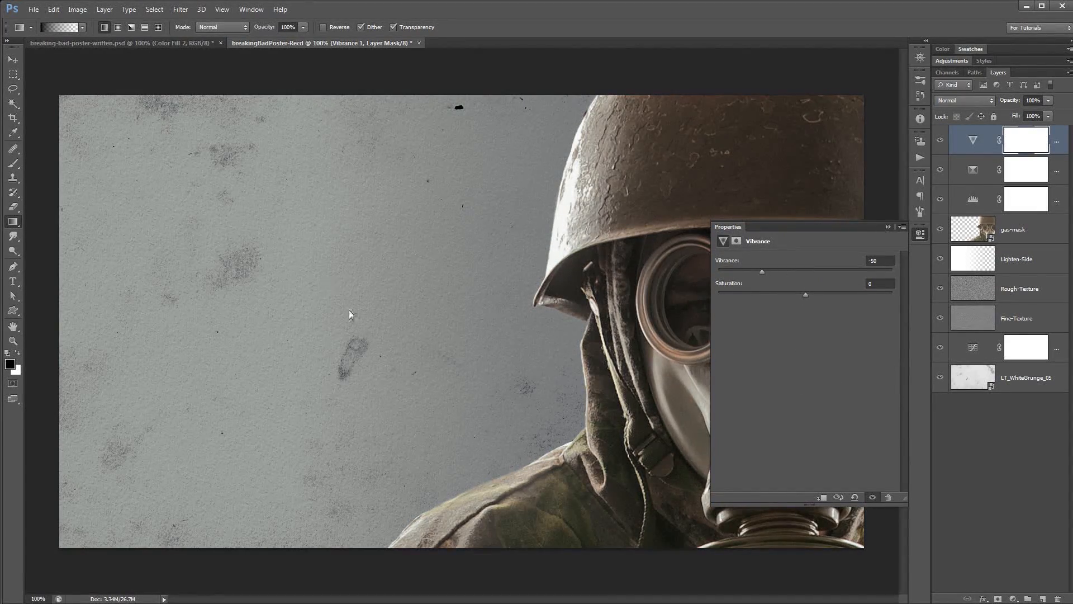
left_click(926, 238)
left_click(940, 140)
left_click(940, 139)
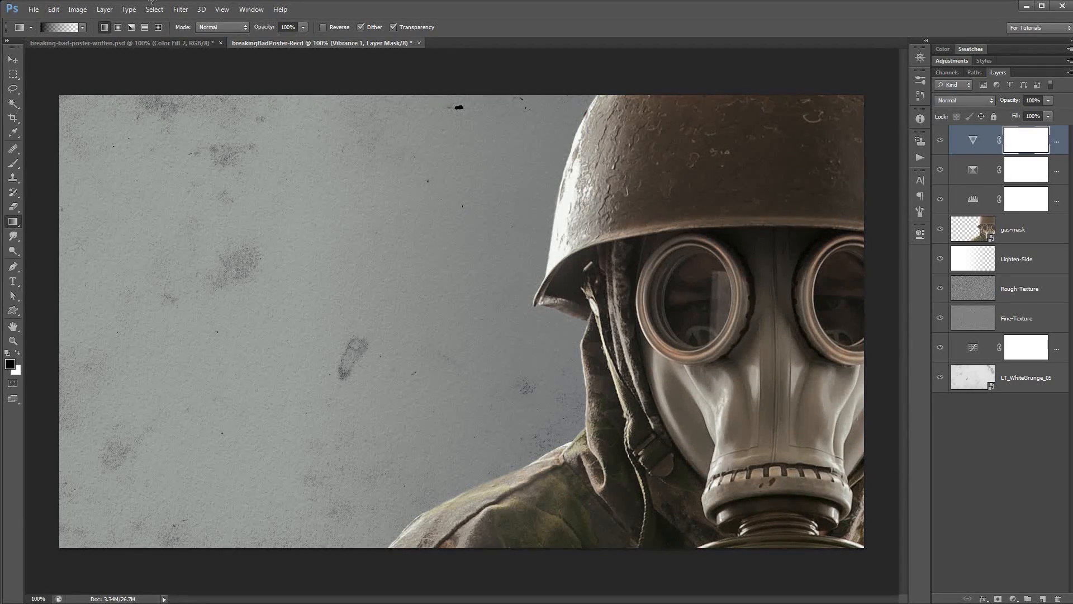
Add a second Selective Color adjustment layer above the Vibrance adjustment.
left_click(105, 9)
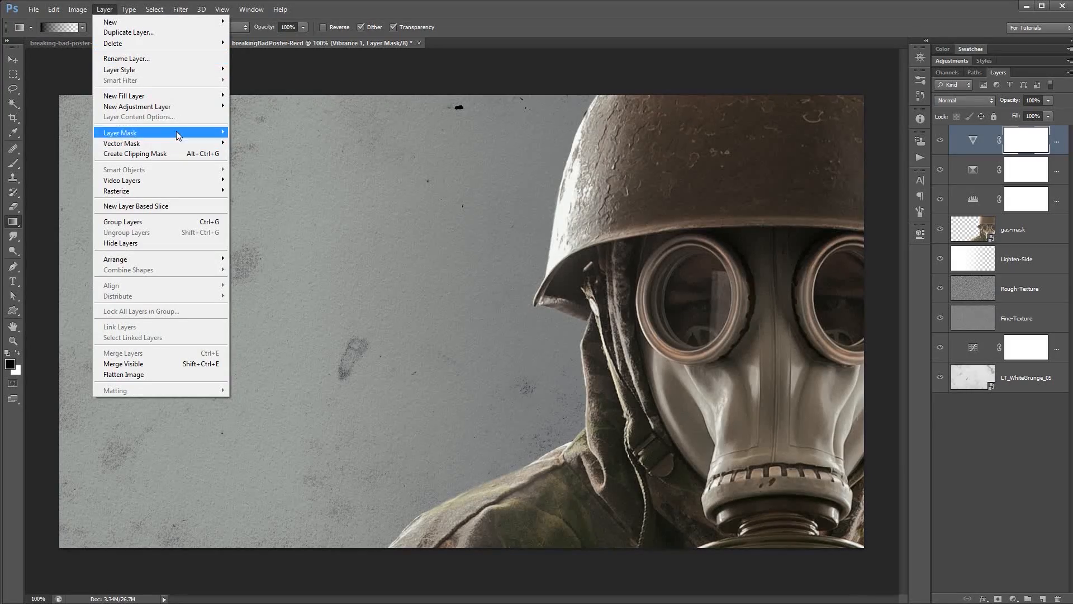
mouse_move(169, 106)
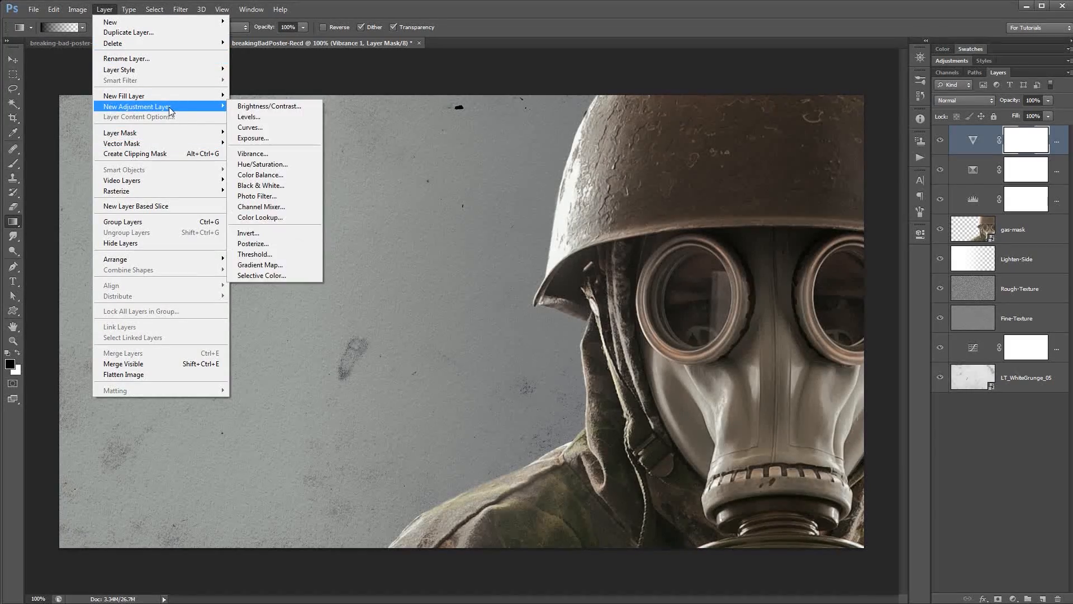
left_click(274, 275)
left_click(540, 277)
left_click_drag(838, 228, 527, 193)
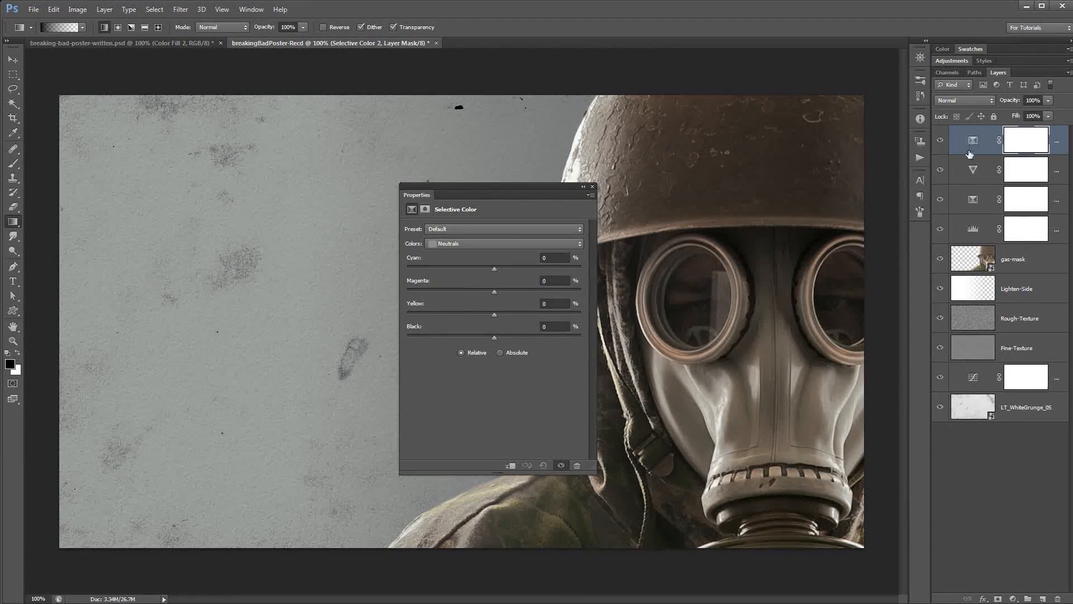
left_click_drag(518, 188, 433, 164)
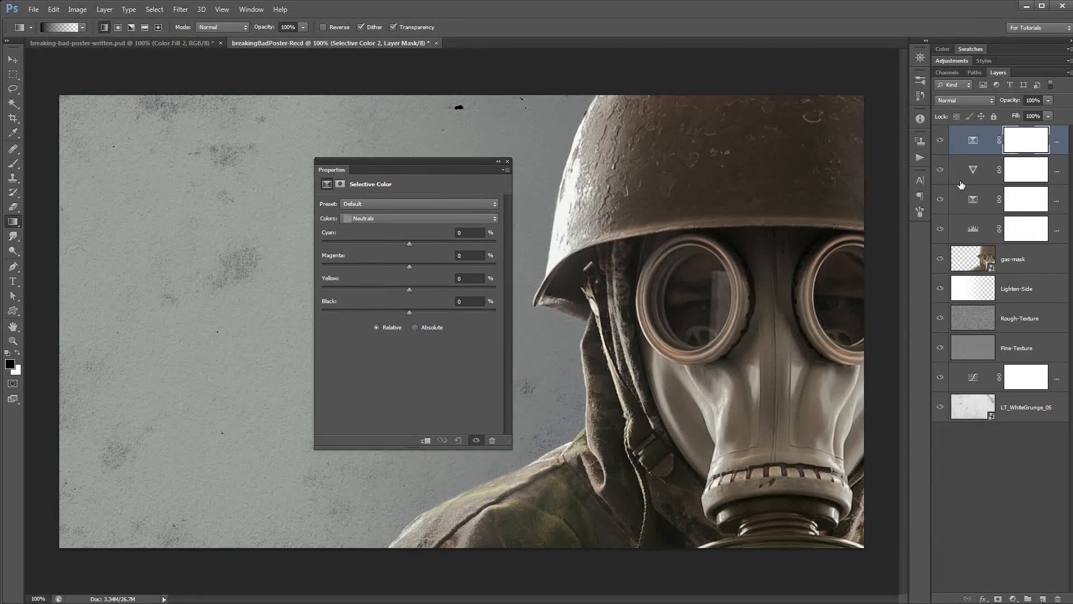
For the Blacks in the second Selective Color adjustment, set Black to -11%.
left_click(374, 219)
left_click(369, 302)
left_click_drag(407, 312, 378, 314)
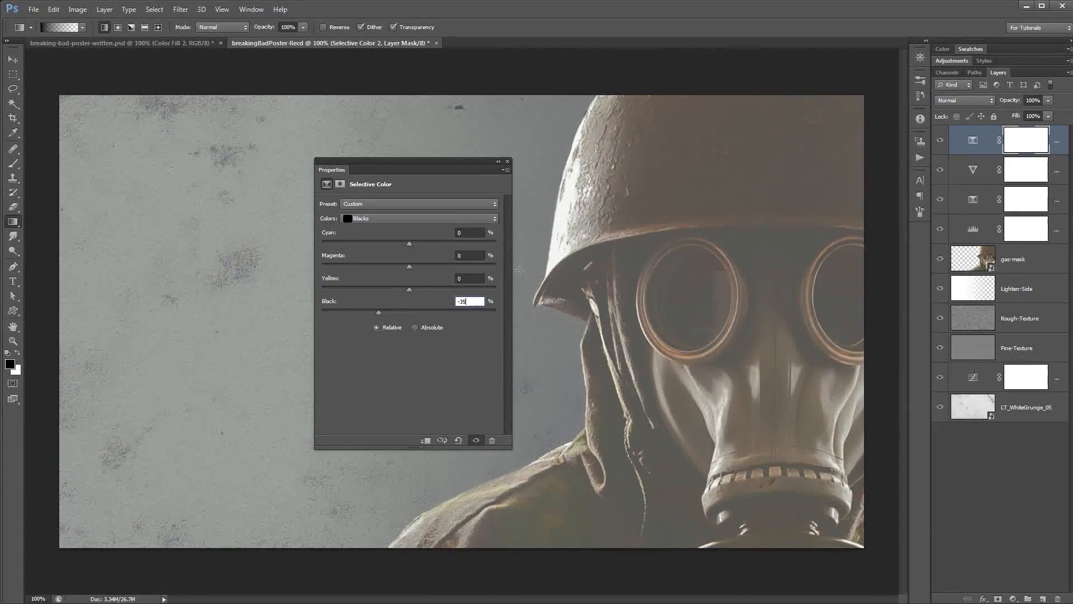
left_click_drag(377, 318, 405, 317)
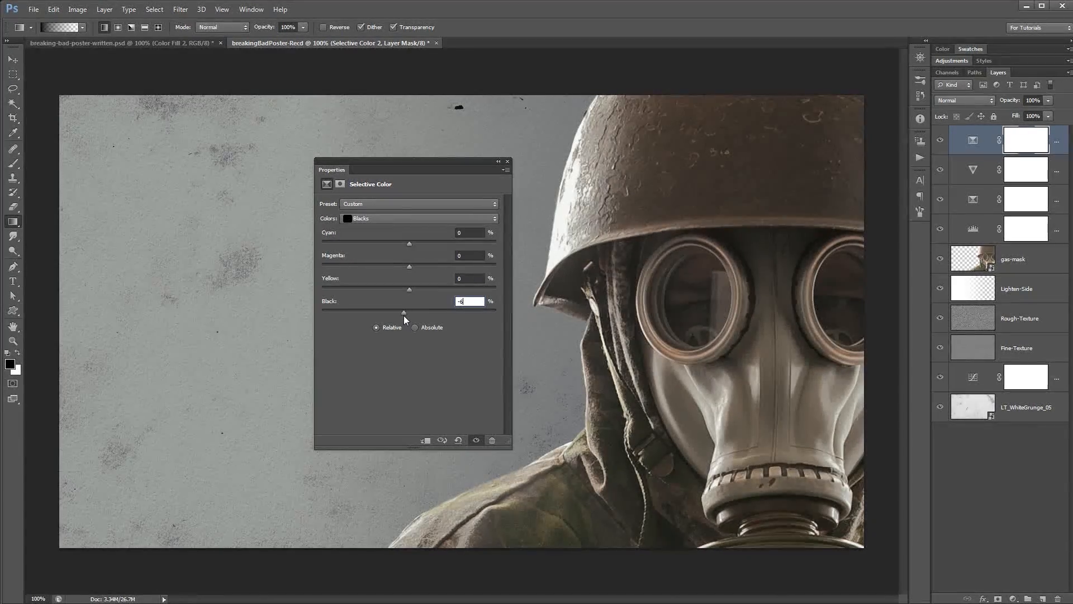
left_click_drag(402, 315, 402, 315)
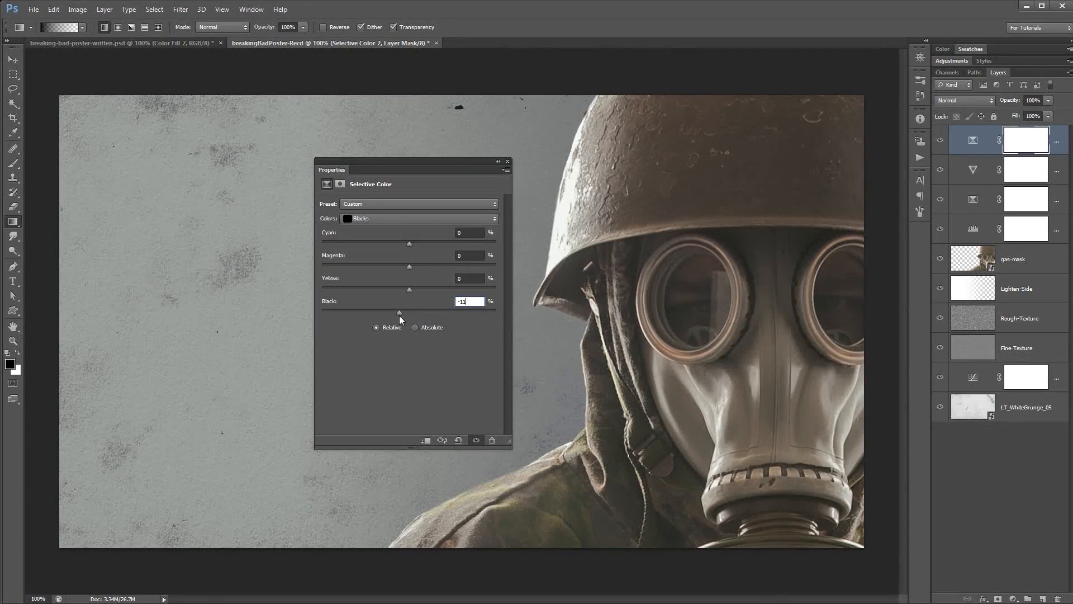
Compare the poster with and without the second Selective Color adjustment to judge the faded blacks.
left_click(940, 140)
left_click(940, 140)
left_click(940, 141)
left_click(940, 140)
left_click(941, 141)
left_click(941, 140)
left_click_drag(332, 176, 917, 234)
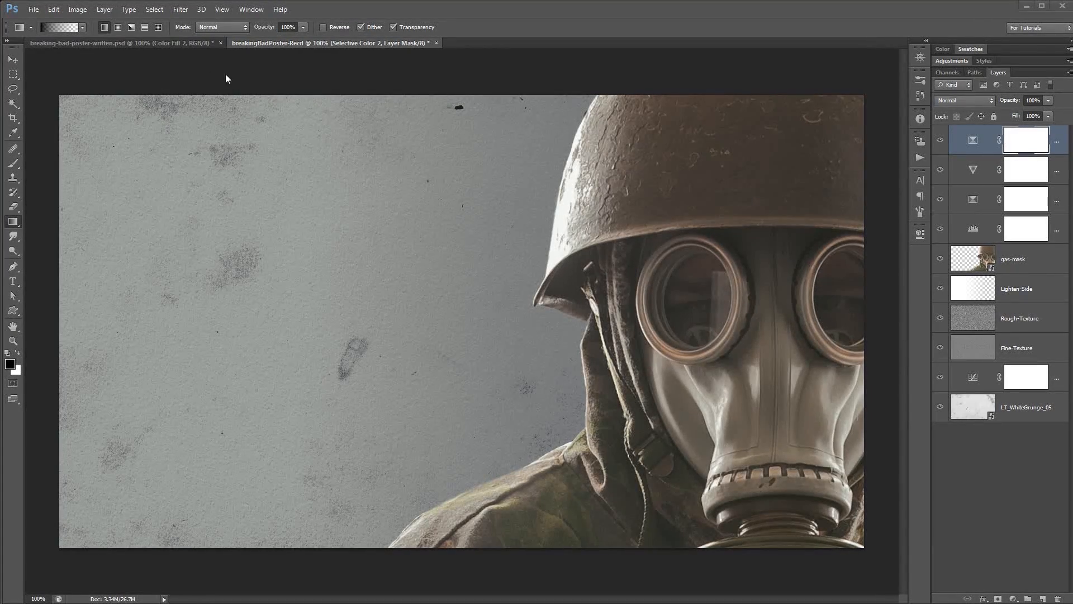
left_click(105, 10)
mouse_move(123, 102)
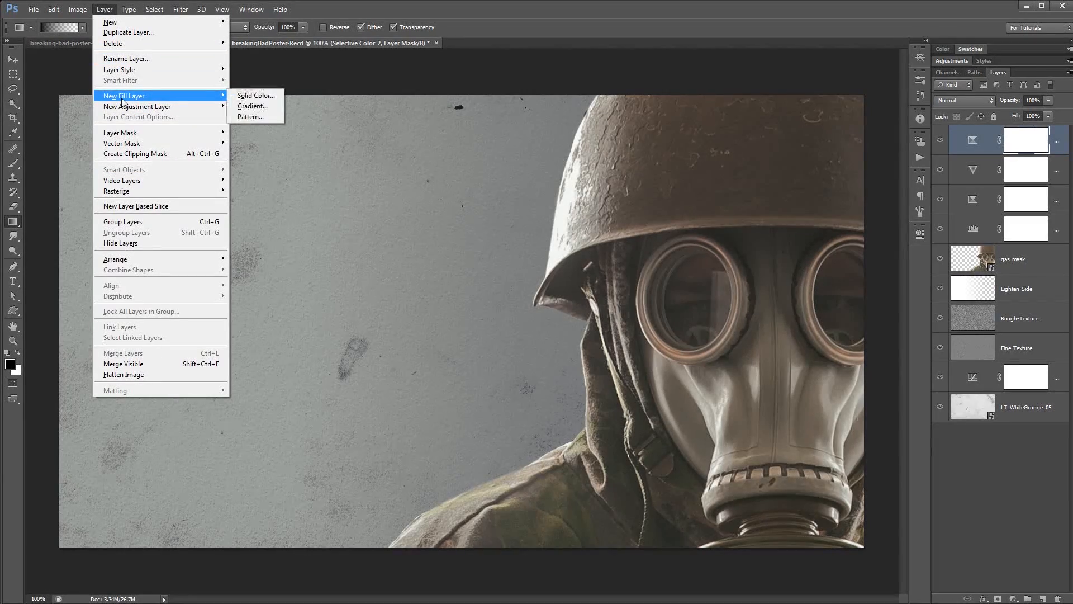
left_click(255, 96)
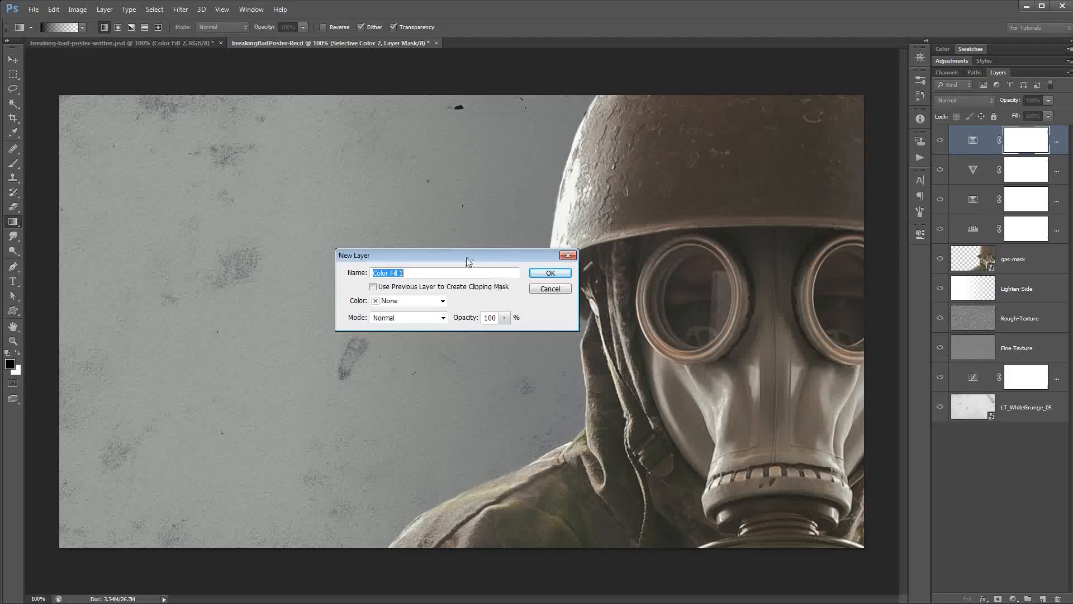
left_click(545, 274)
left_click_drag(529, 253, 555, 219)
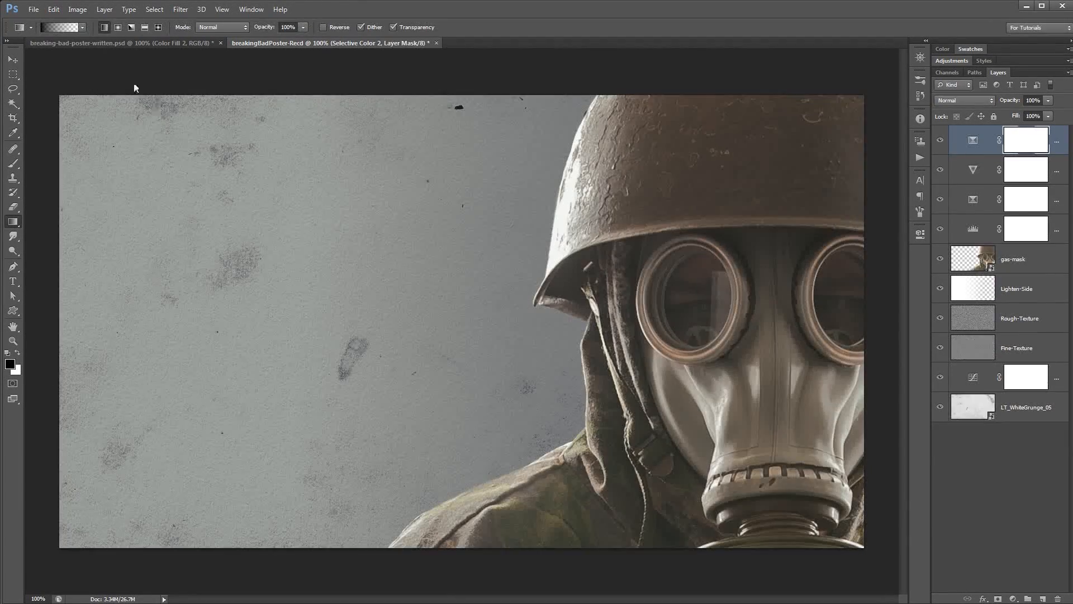
Create a Solid Color fill layer above the second Selective Color adjustment, using the Color blend mode at 100% opacity.
left_click(83, 10)
left_click(112, 12)
left_click(105, 9)
mouse_move(212, 95)
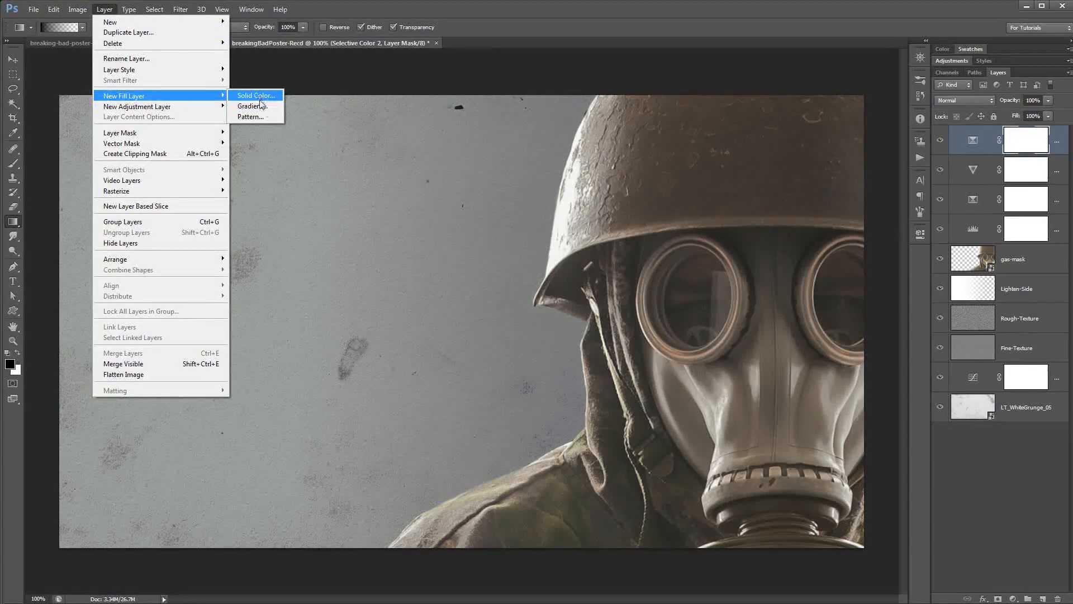
left_click(255, 96)
left_click(394, 317)
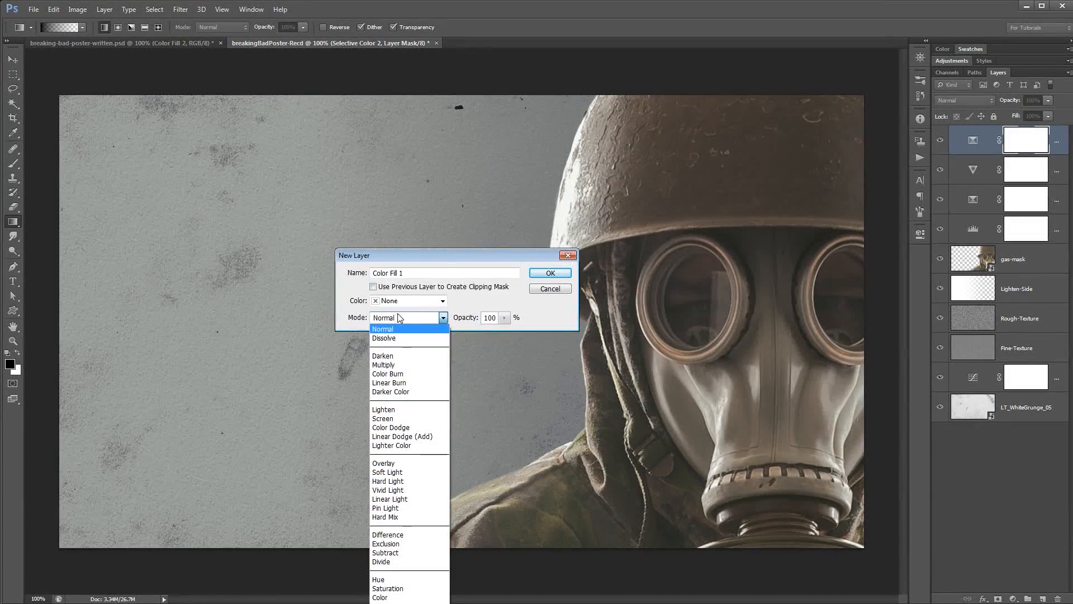
left_click(448, 255)
left_click_drag(448, 255, 445, 153)
left_click(424, 216)
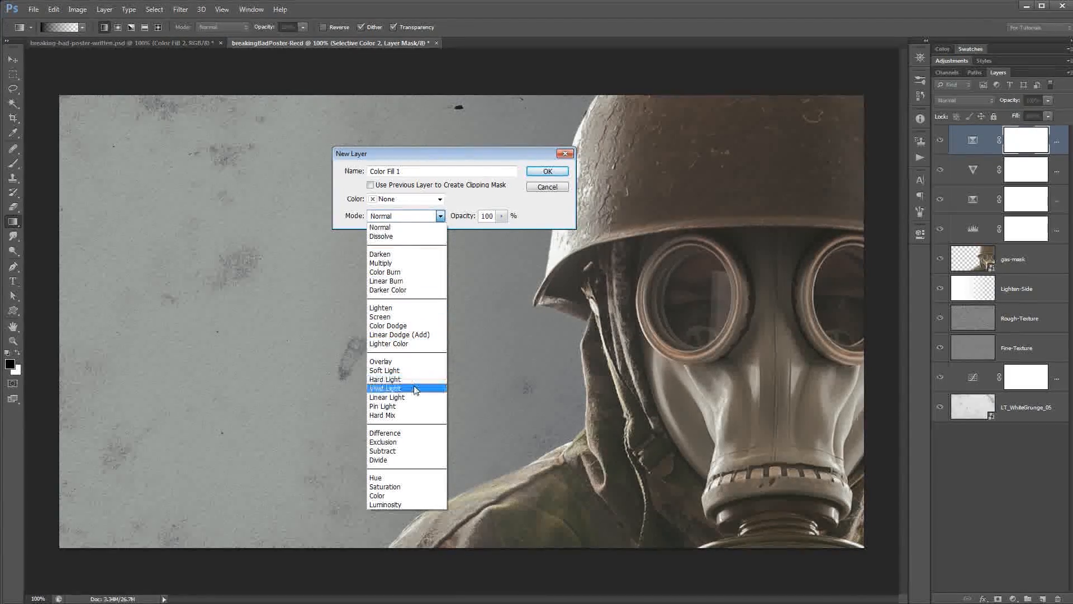
left_click(389, 496)
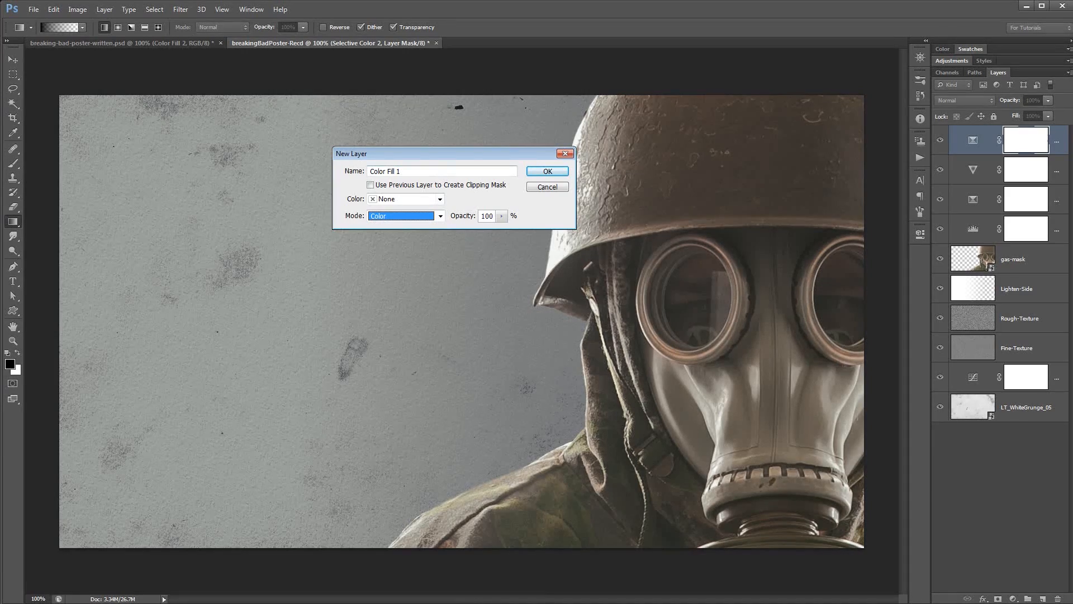
left_click(547, 172)
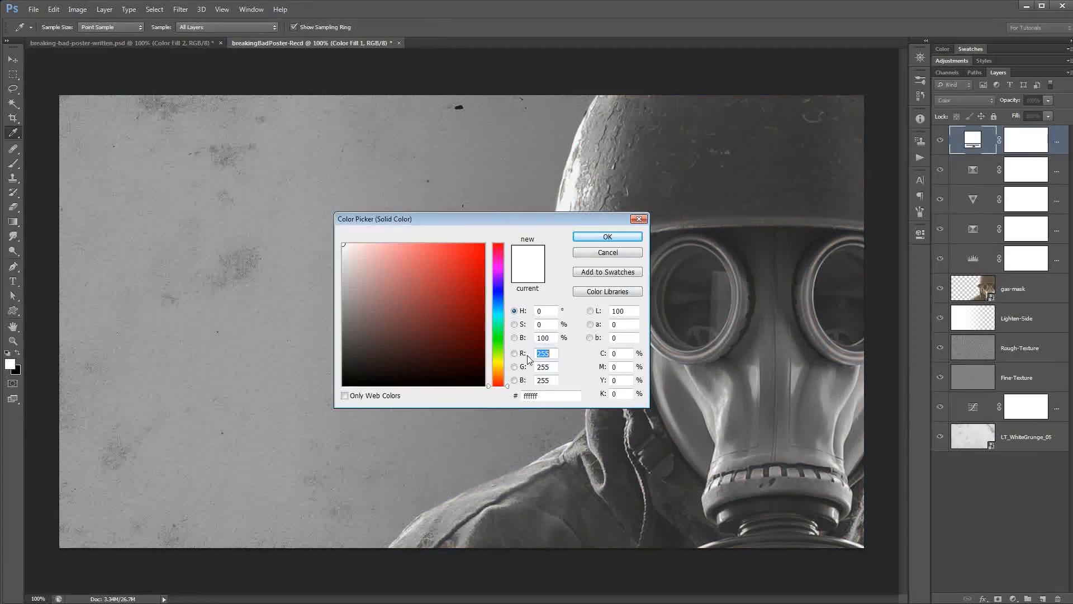
Set the Color-mode fill layer's color to the yellow #e2c11e.
left_click(553, 400)
type("e2")
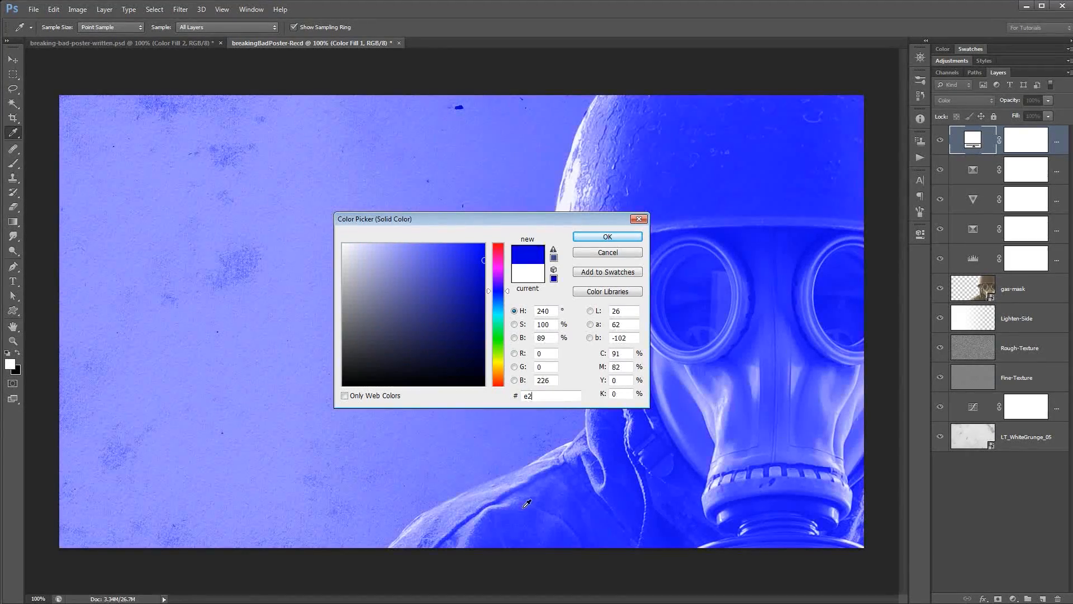
type("c11e")
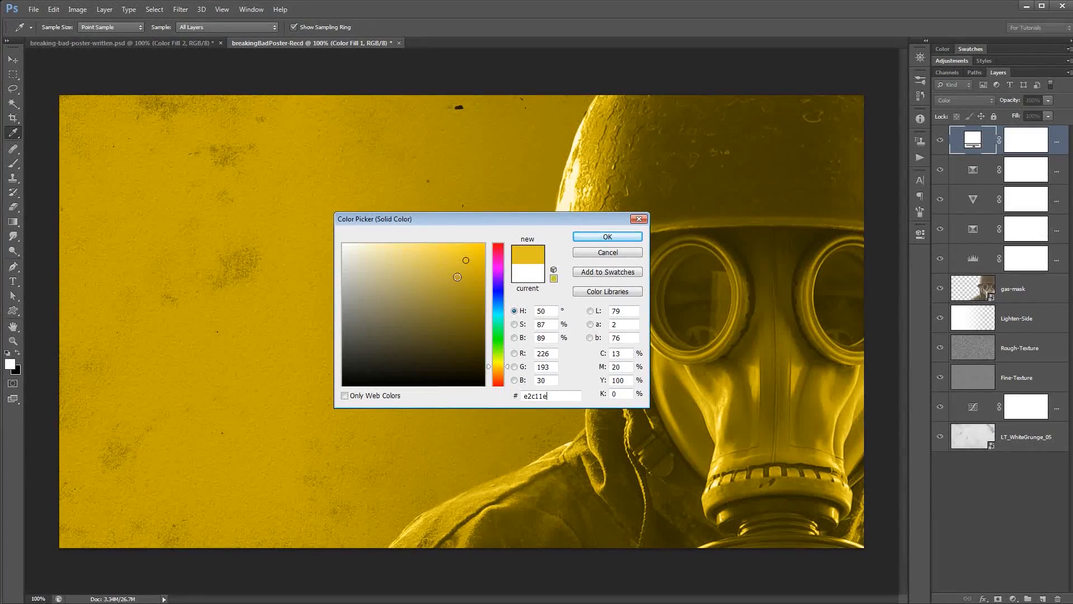
left_click(613, 240)
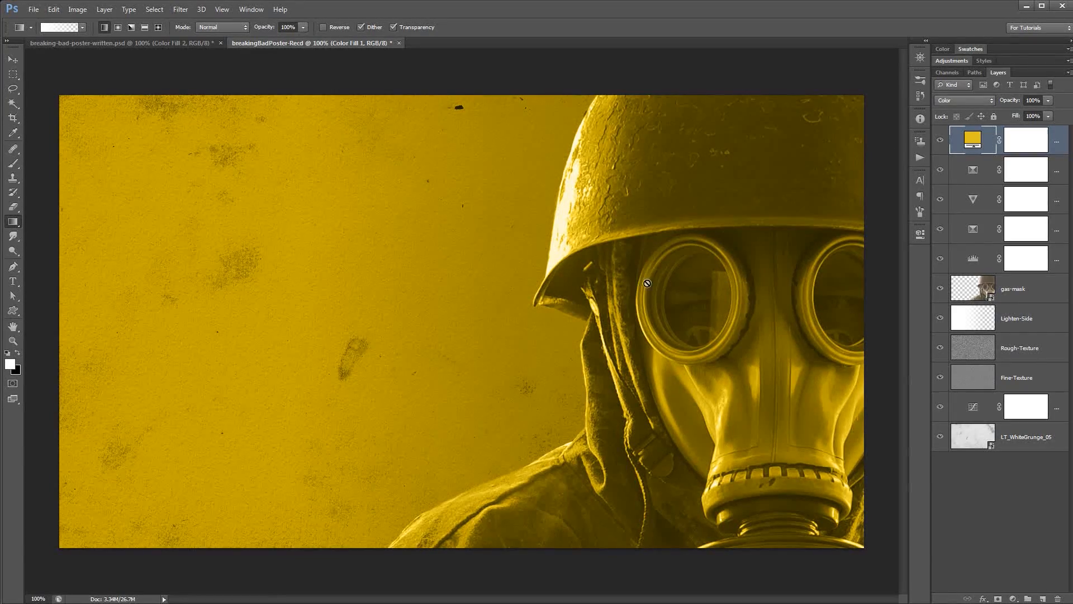
Create a second Solid Color fill layer above the yellow fill, using the Soft Light blend mode.
left_click(110, 15)
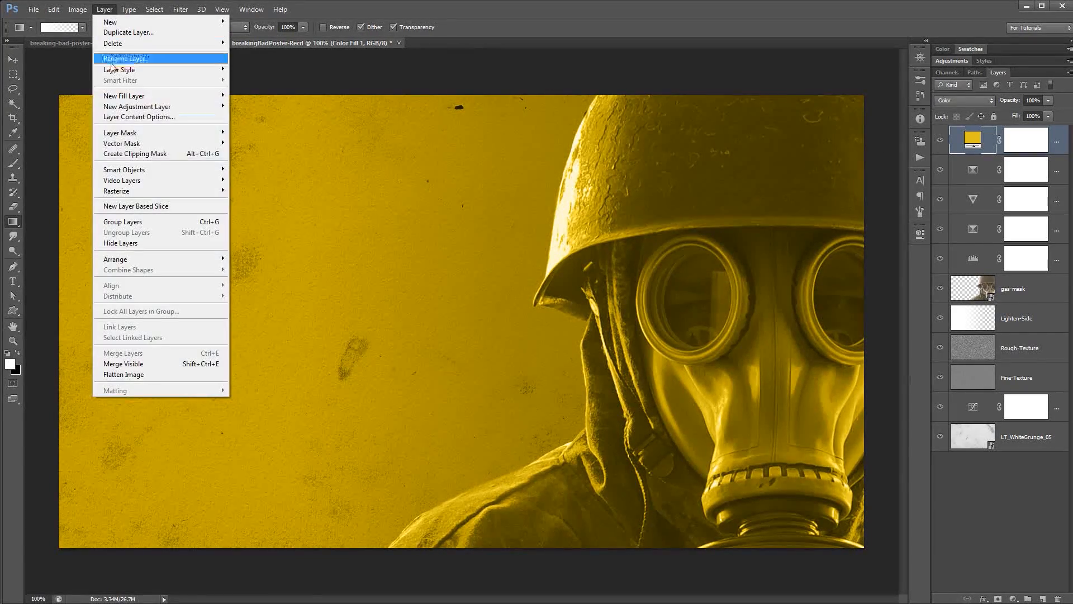
mouse_move(133, 100)
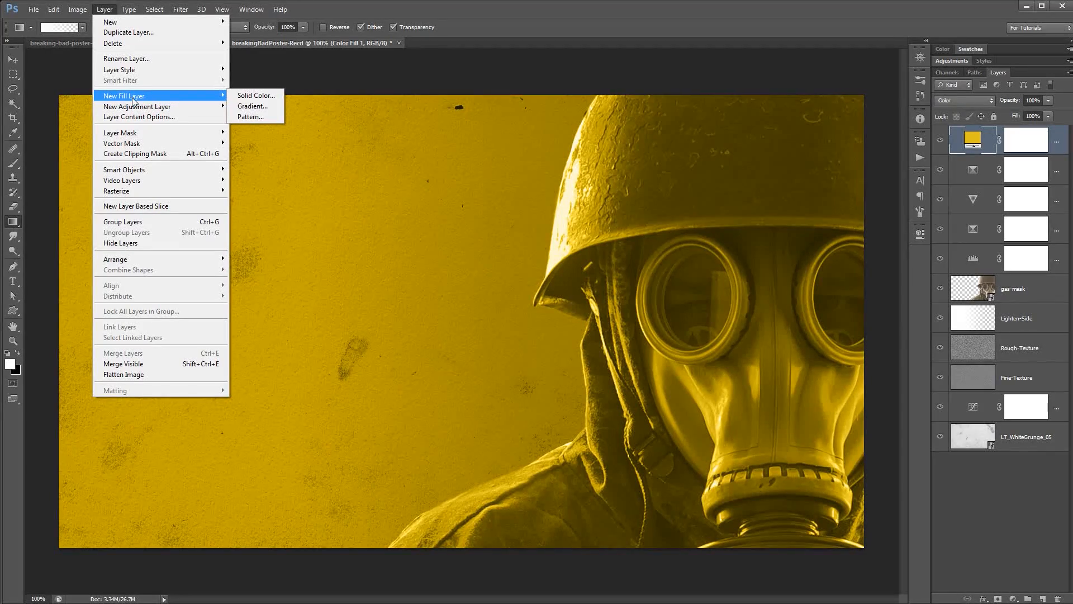
left_click(260, 96)
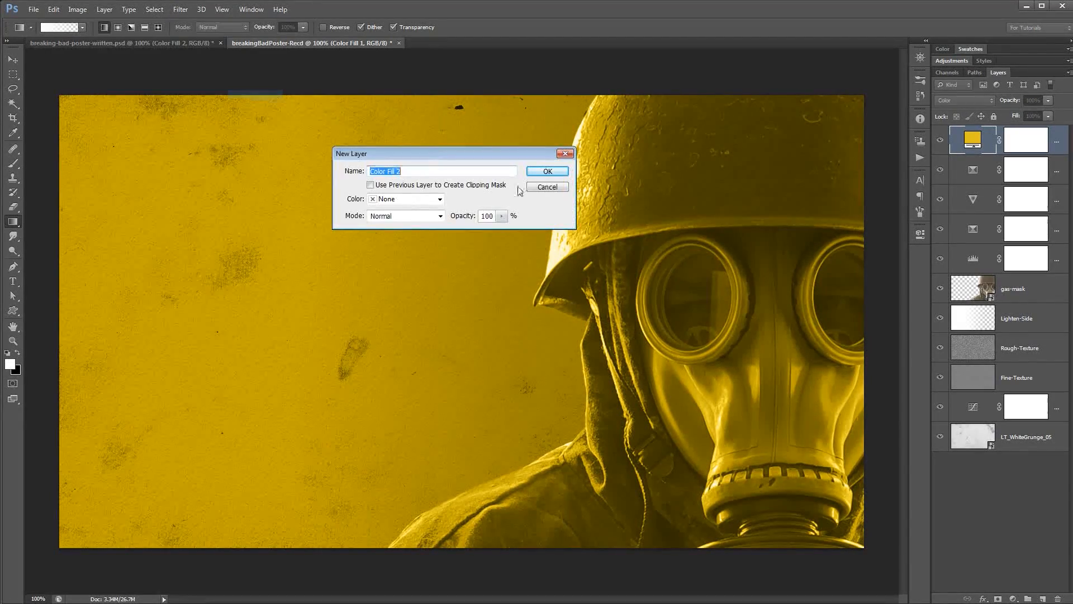
left_click(404, 217)
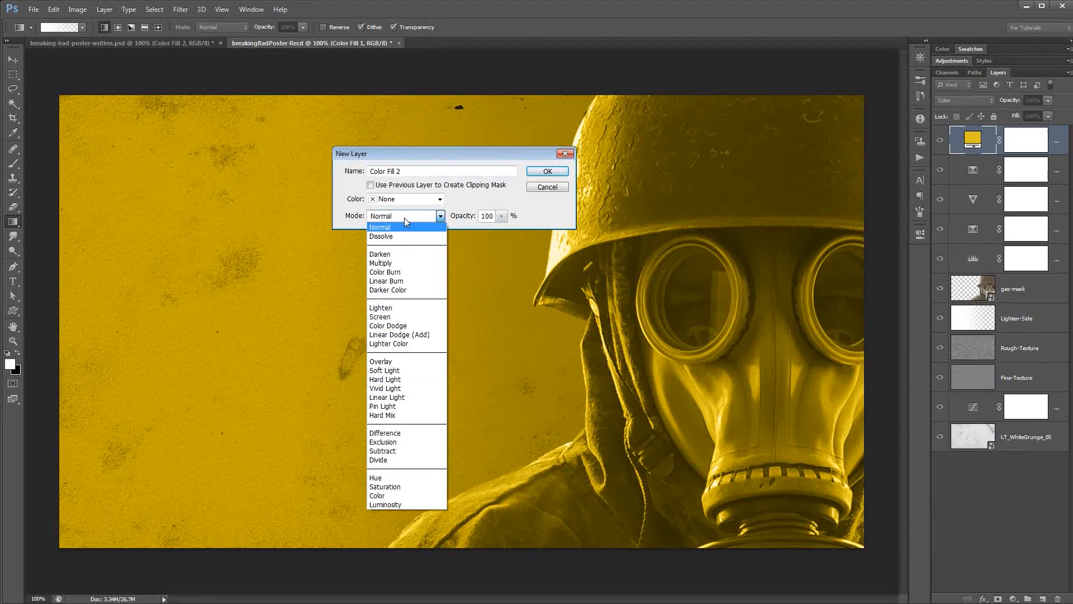
left_click(423, 371)
left_click(549, 172)
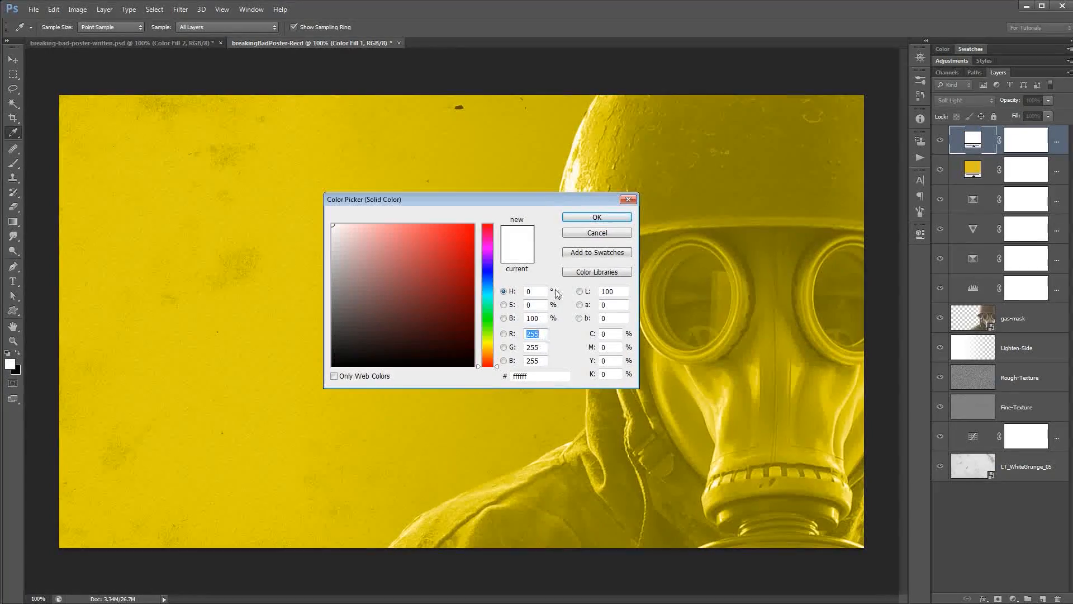
Set the Soft Light fill layer's color to #9f8542 and compare the poster with and without the layer.
left_click(523, 376)
type("9f")
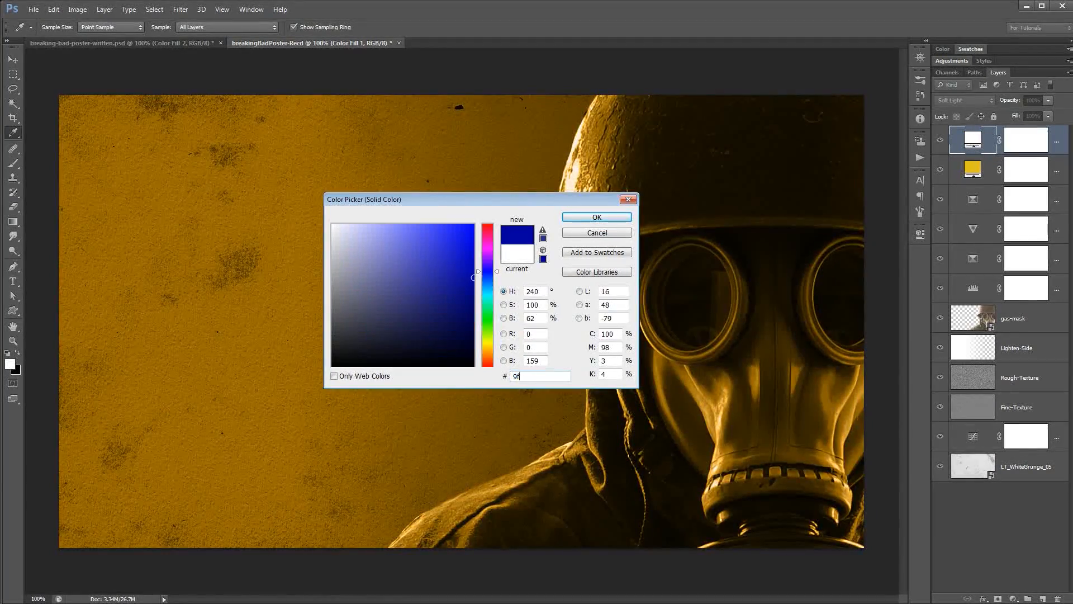
type("85")
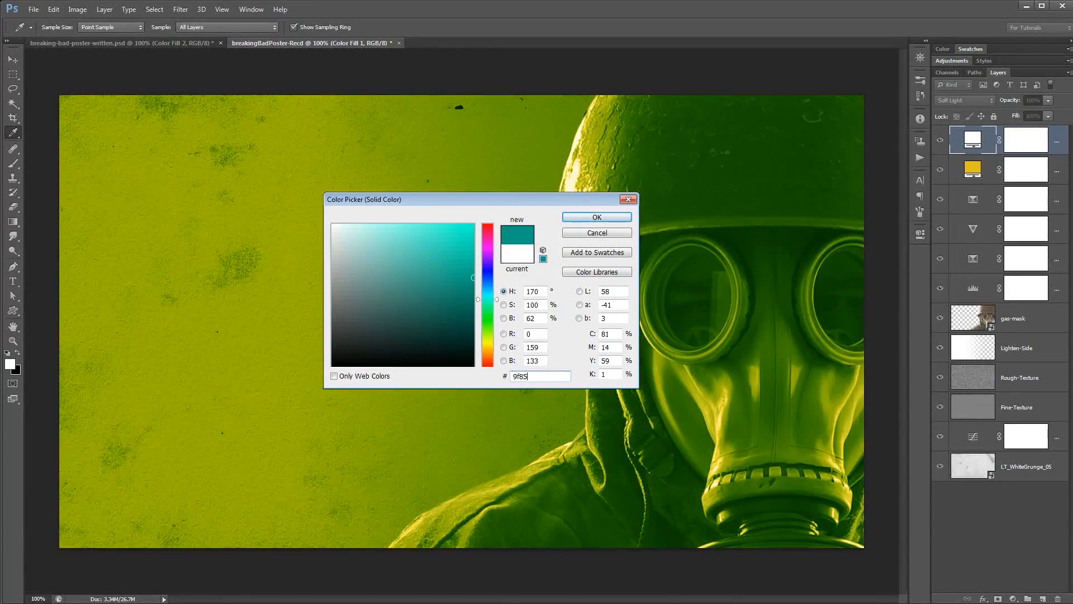
type("42")
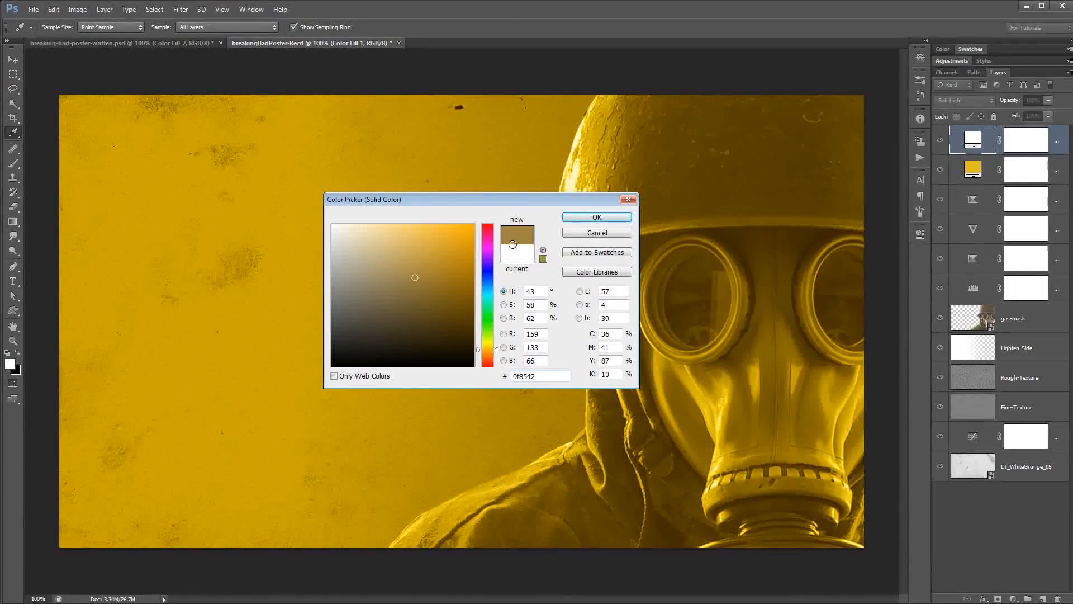
left_click_drag(546, 201, 465, 187)
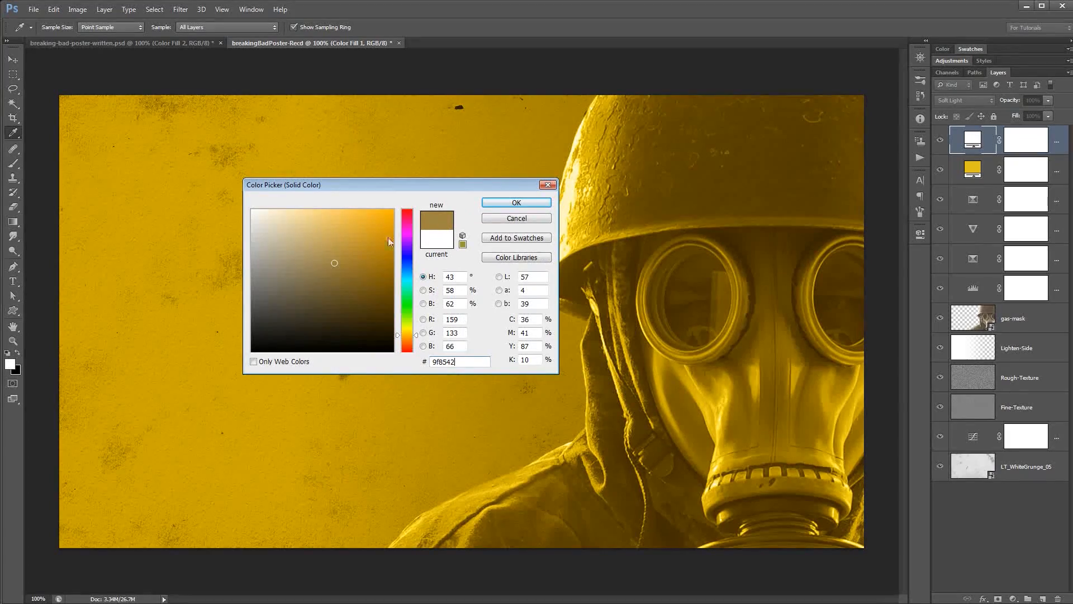
left_click(527, 202)
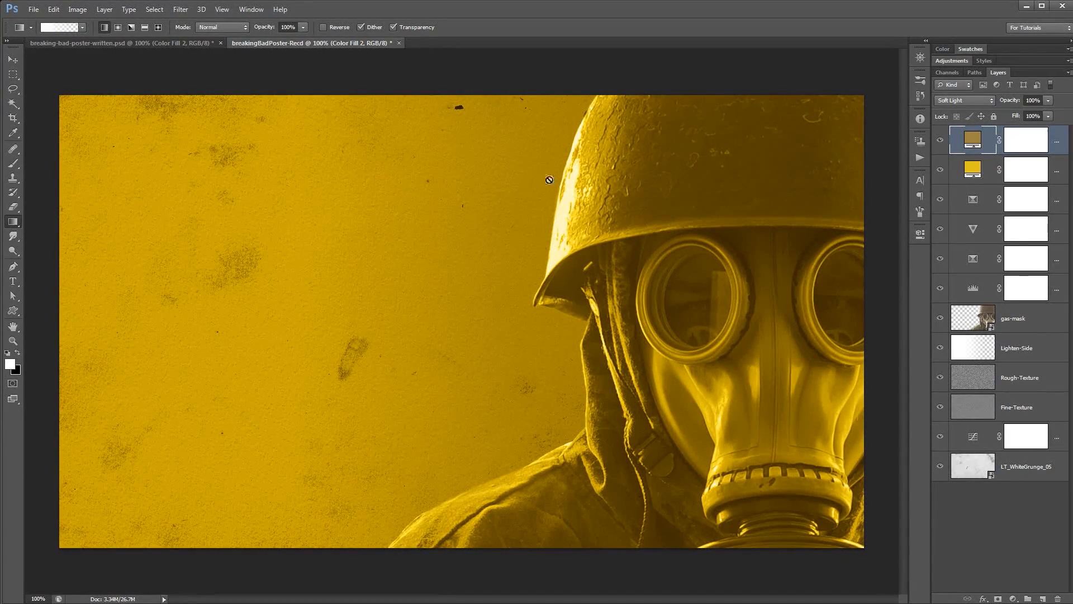
left_click(940, 140)
left_click(940, 140)
Add a Curves adjustment layer in Normal mode above the Soft Light fill layer.
left_click(958, 61)
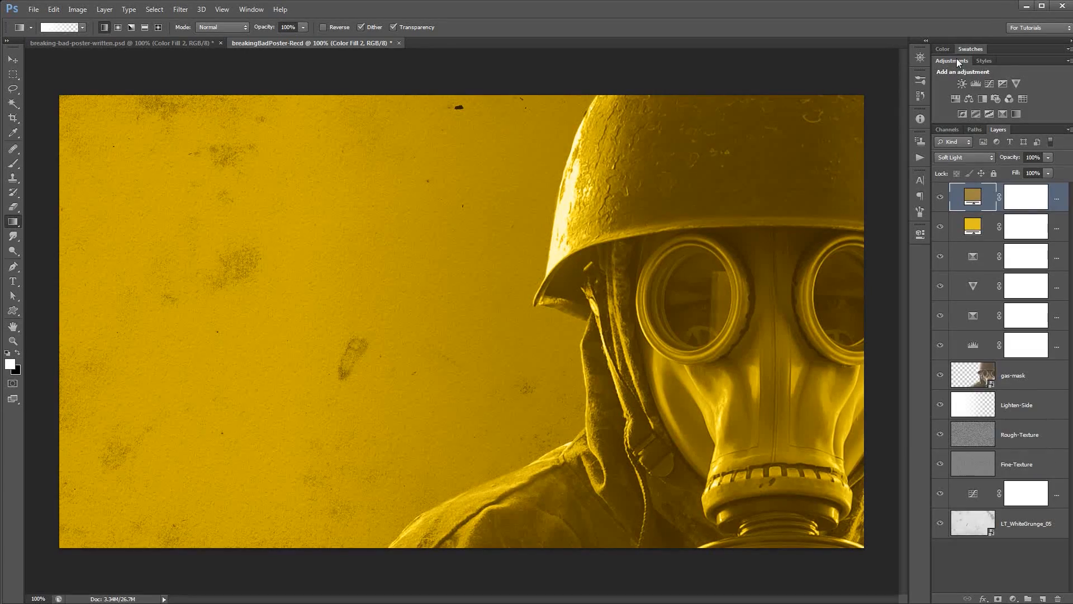
left_click(104, 9)
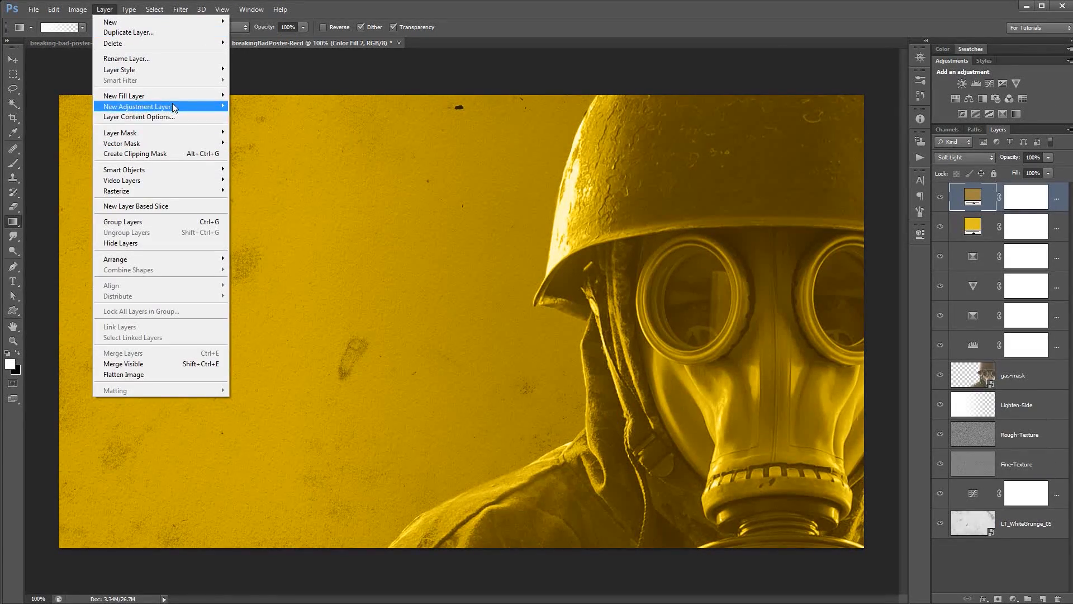
mouse_move(173, 106)
left_click(274, 128)
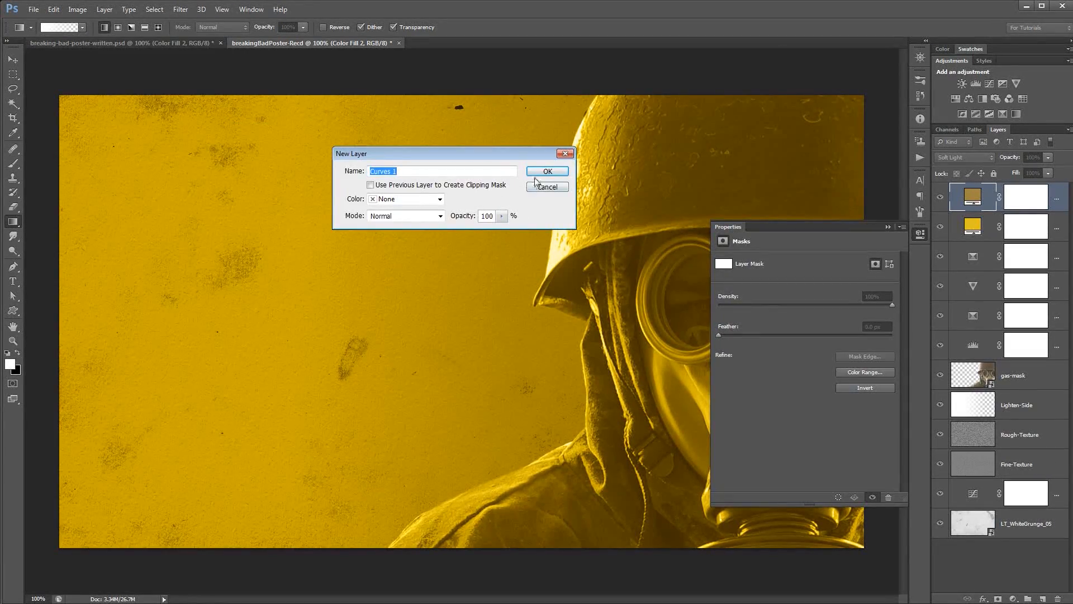
left_click(535, 175)
left_click_drag(843, 229, 445, 177)
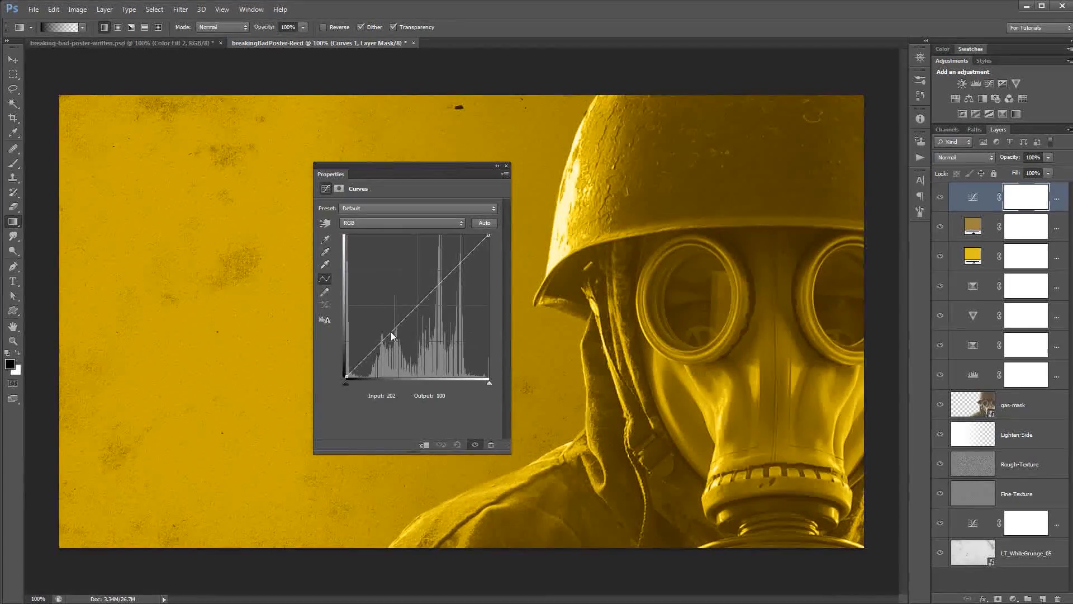
Add a shadow point at input 63, output 60 and a highlight point to the RGB curve, and compare the result before and after.
left_click(381, 338)
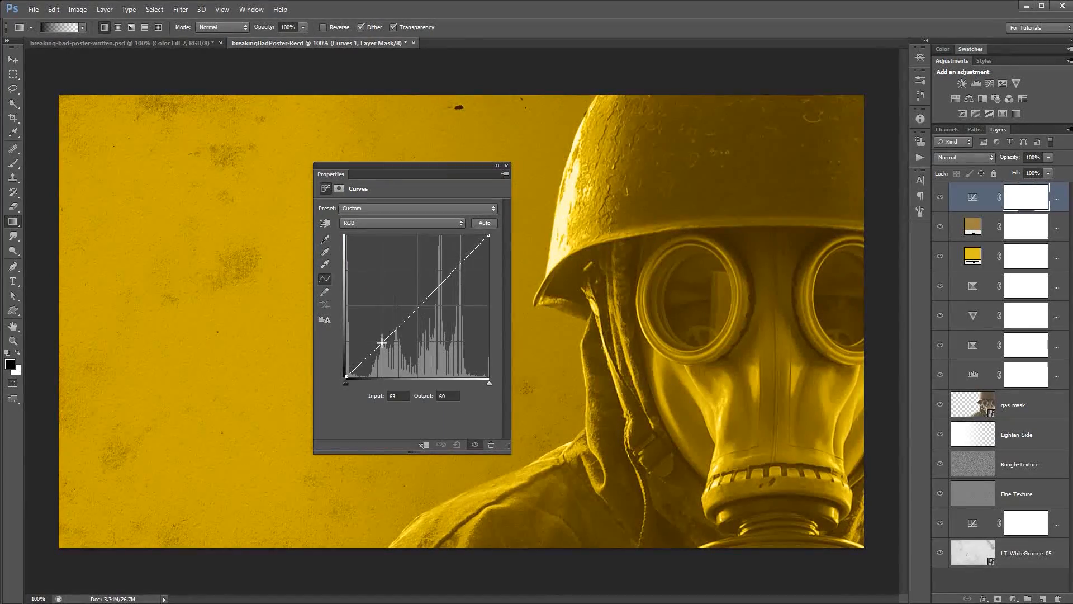
left_click(452, 270)
left_click(941, 198)
left_click(941, 199)
Lower the middle of the Blue channel curve to input 143, output 112, and clear the curve settings off the canvas.
left_click(411, 227)
left_click(386, 259)
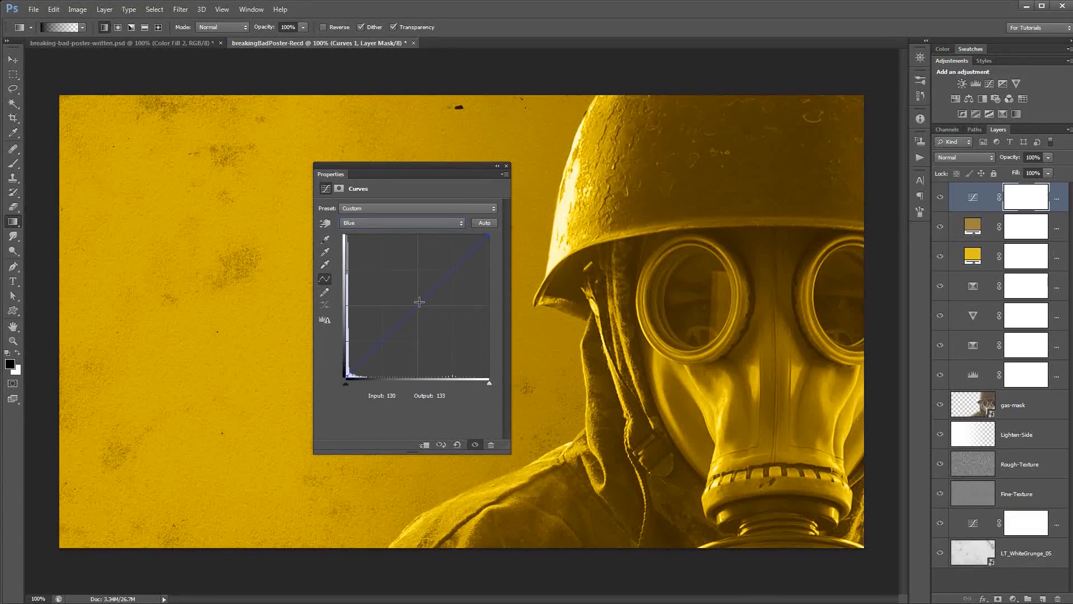
mouse_move(421, 305)
left_mouse_down()
mouse_move(389, 283)
mouse_move(426, 315)
left_mouse_up()
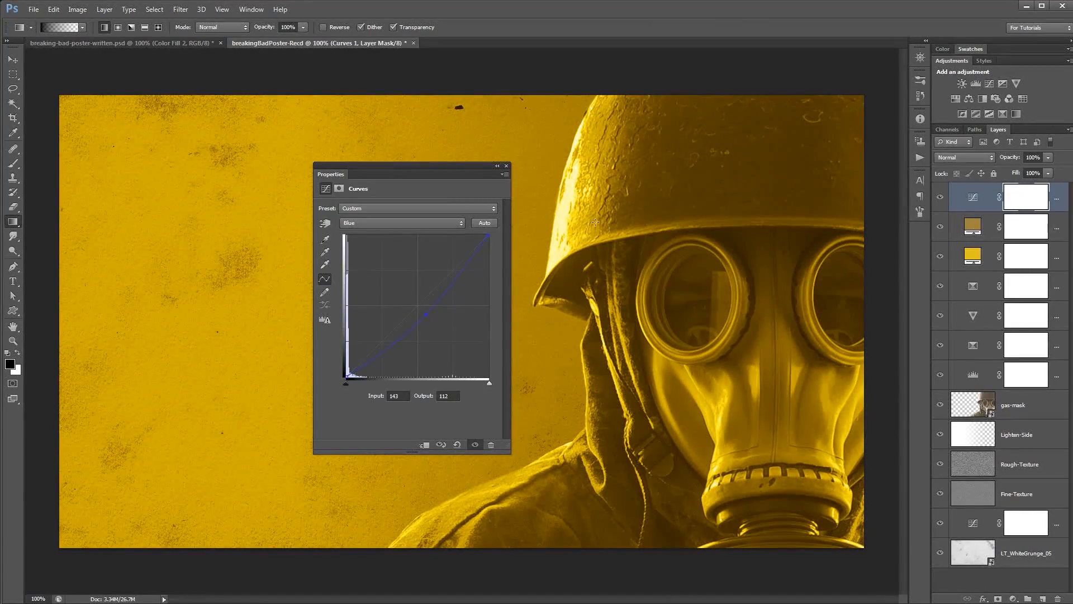
left_click_drag(351, 175, 920, 242)
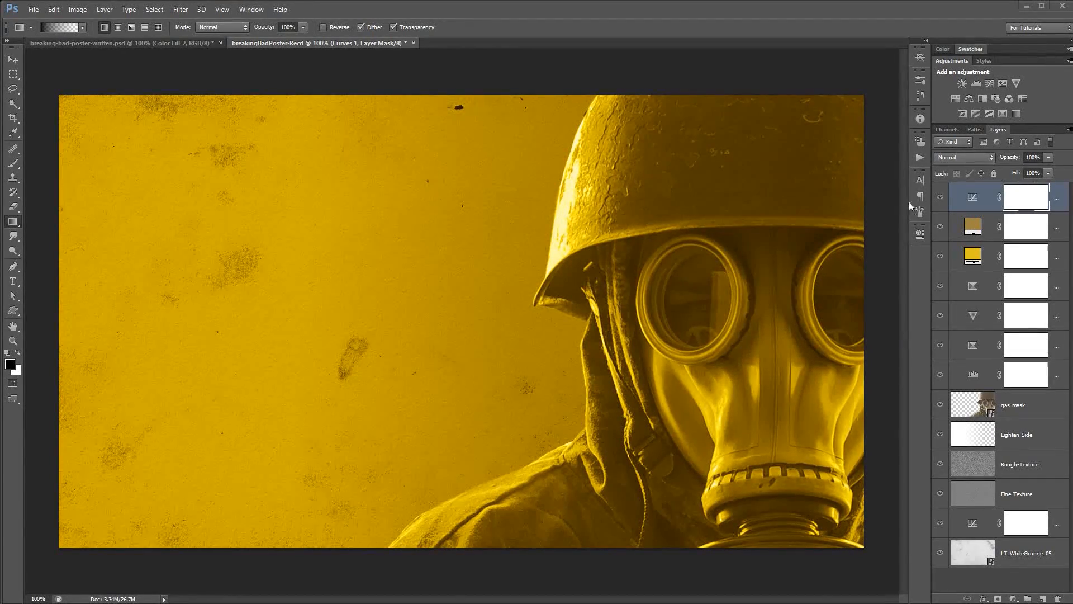
Stamp all visible layers into a new layer at the top of the stack and name it Blur.
key("x")
key("ctrl+alt+shift+e")
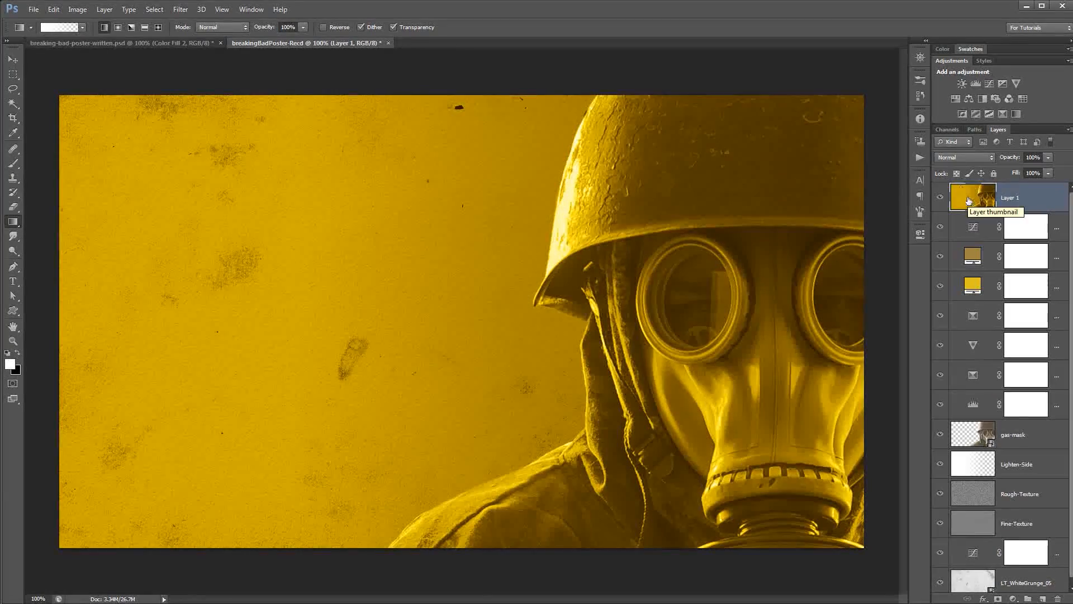
double_click(1010, 198)
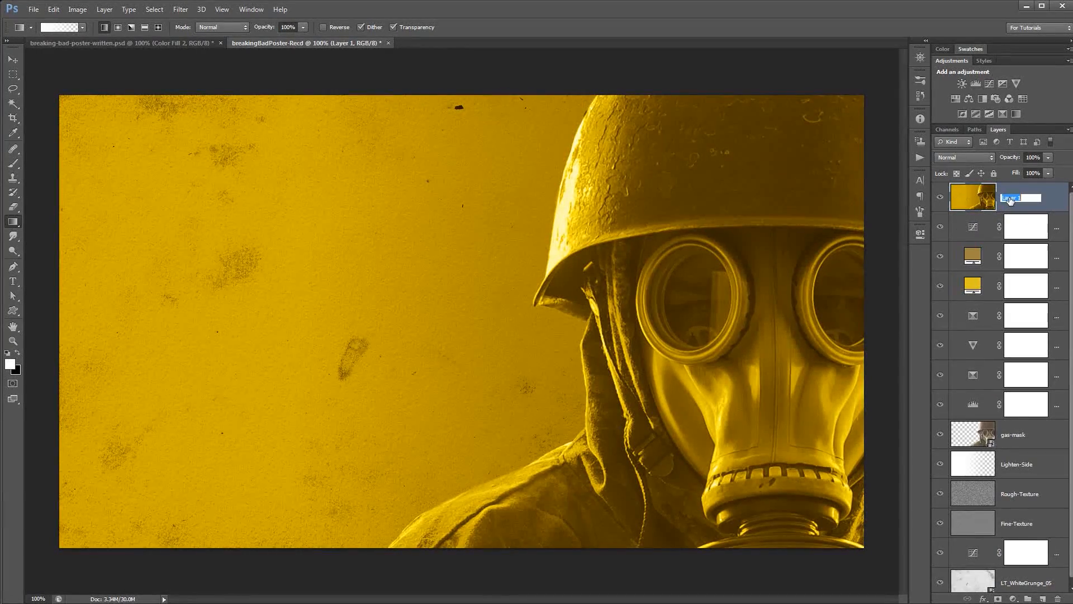
type("Blur")
key("Return")
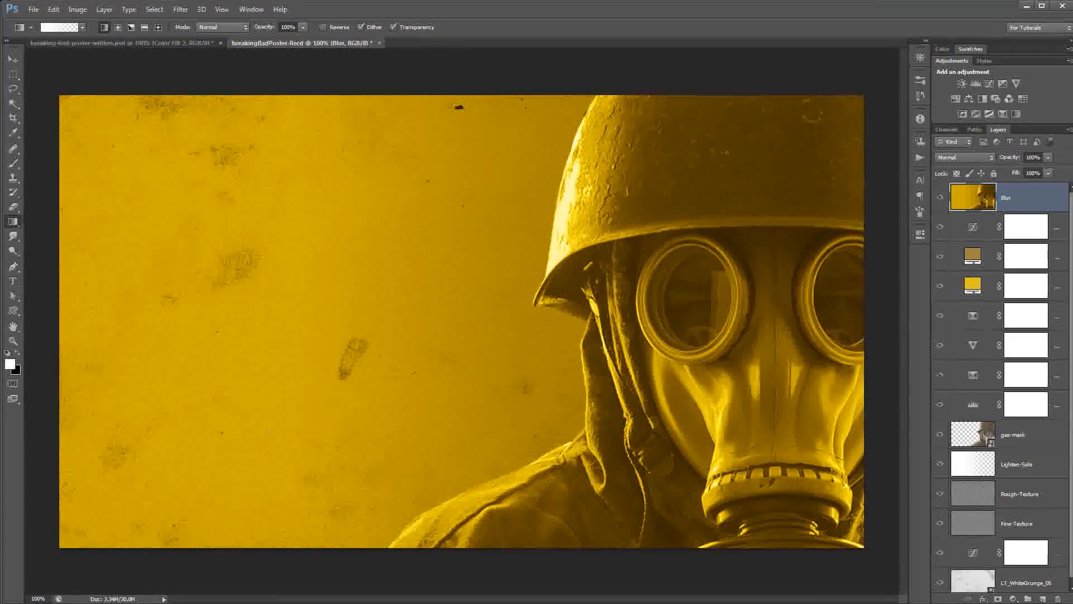
Enter Quick Mask mode on the Blur layer with the Brush tool active.
left_click(12, 384)
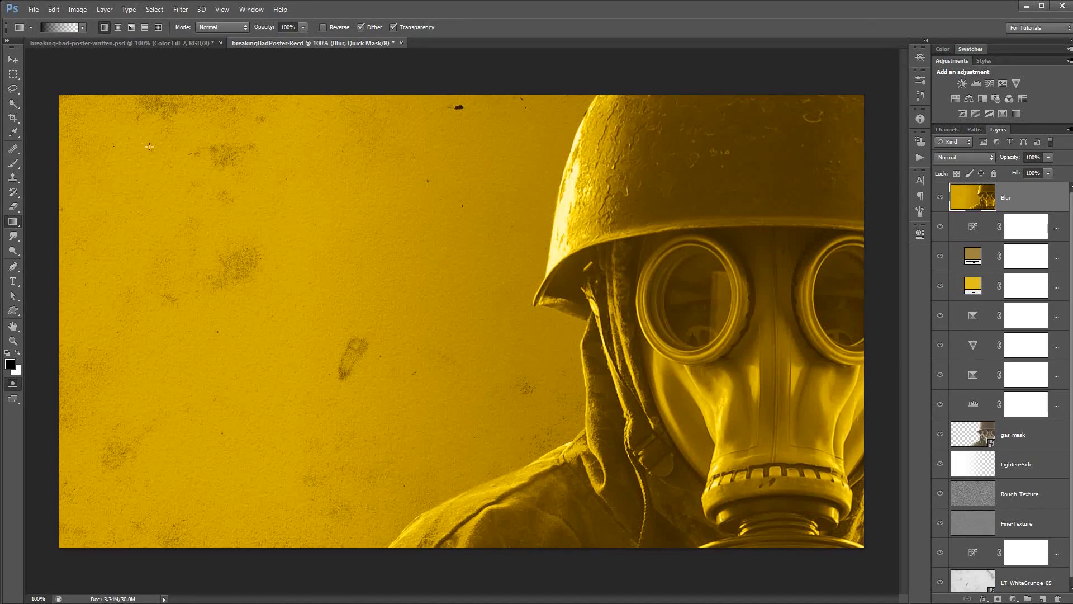
left_click(13, 89)
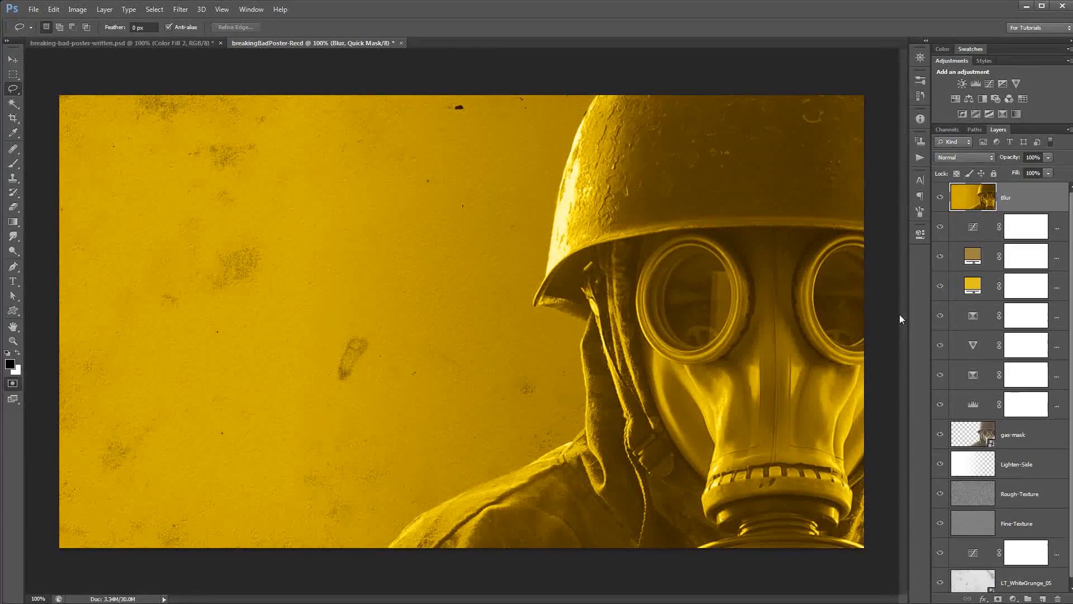
left_click(12, 59)
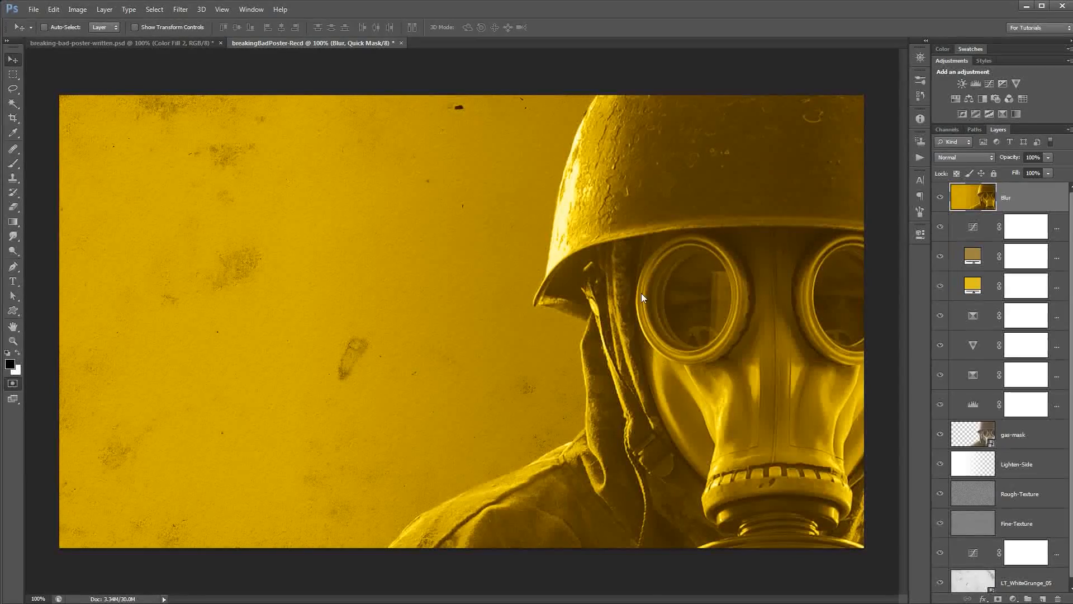
left_click(12, 163)
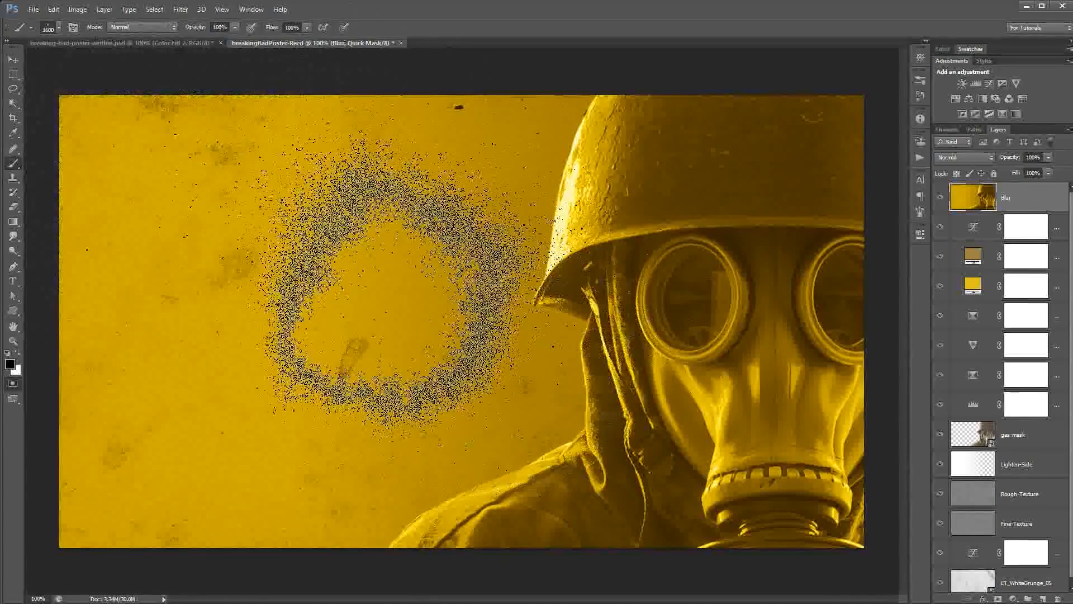
Append the Basic Brushes set to the brush presets and choose the soft round 500 px brush with 0% hardness.
right_click(364, 231)
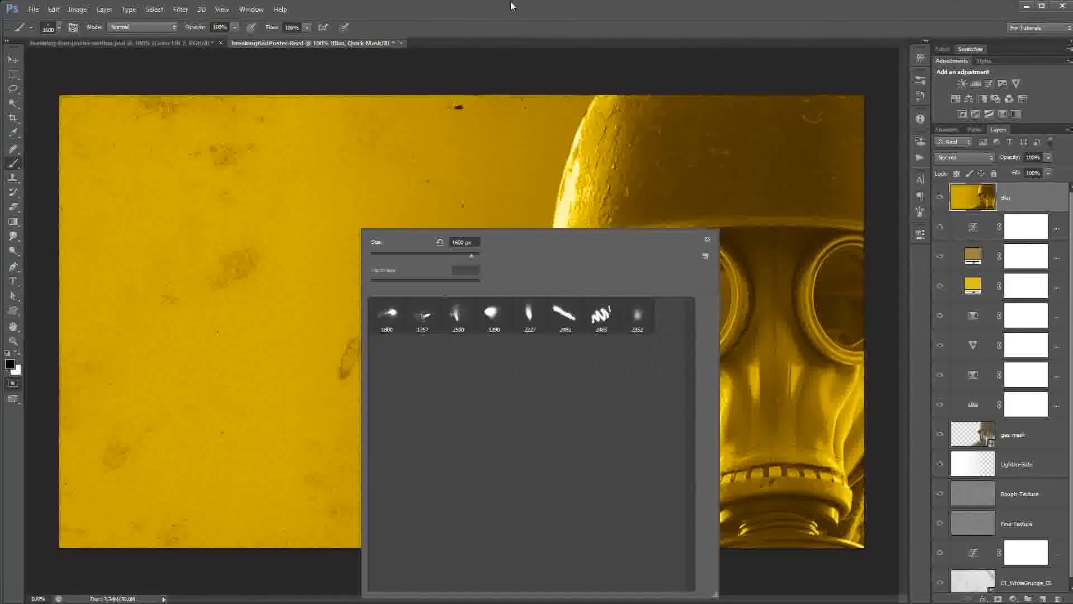
left_click(708, 239)
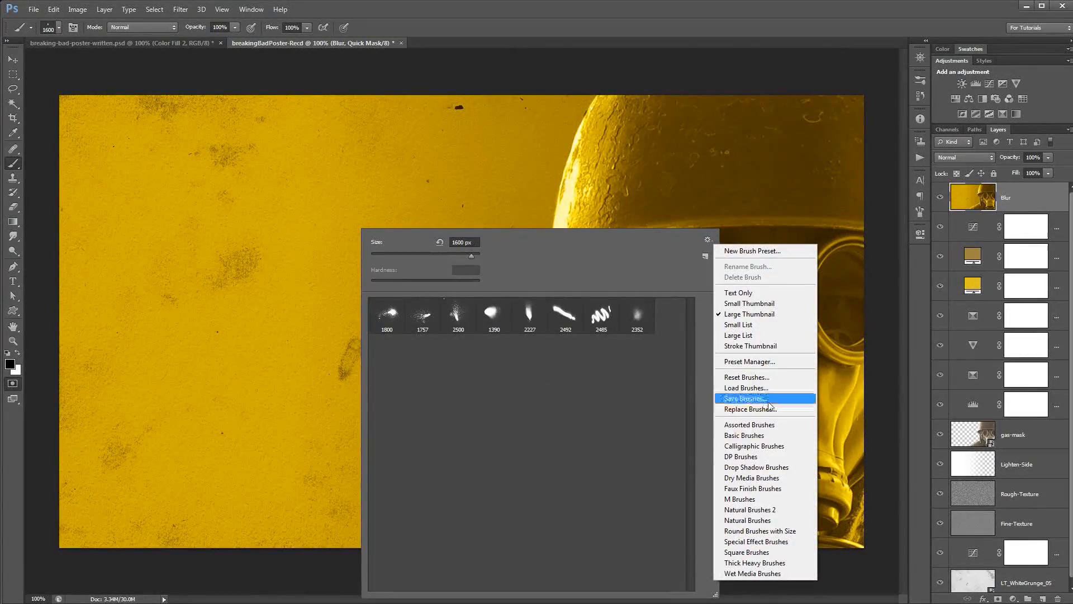
left_click(761, 436)
left_click(586, 232)
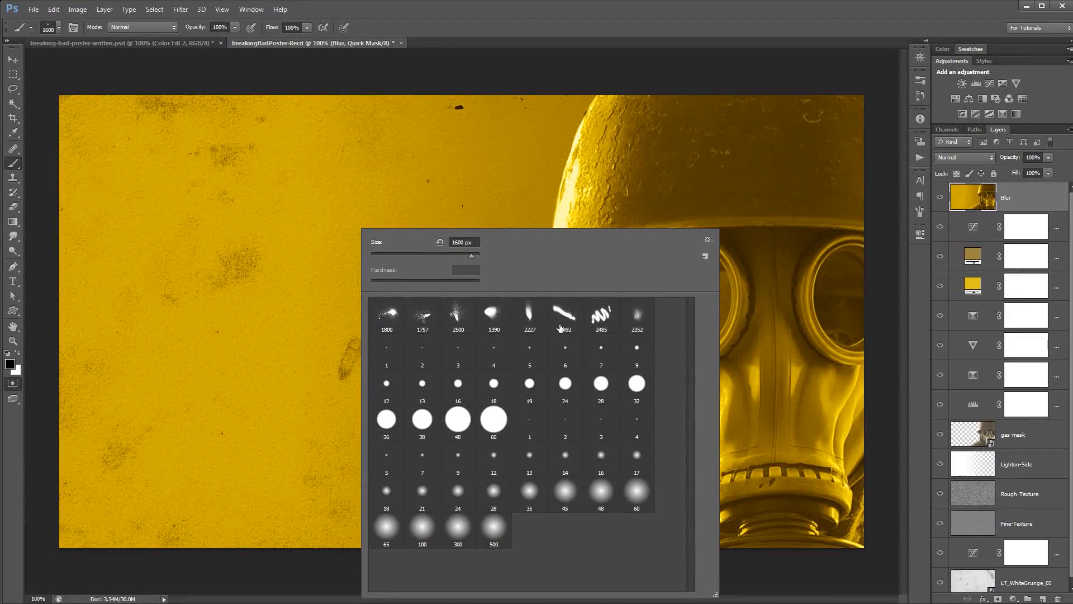
left_click(458, 527)
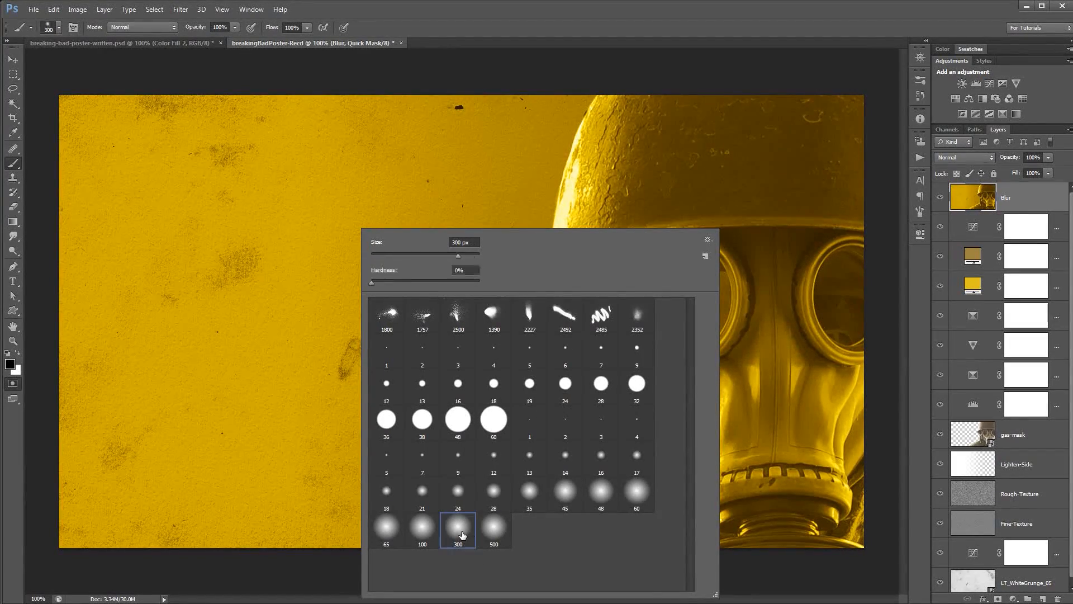
left_click(494, 527)
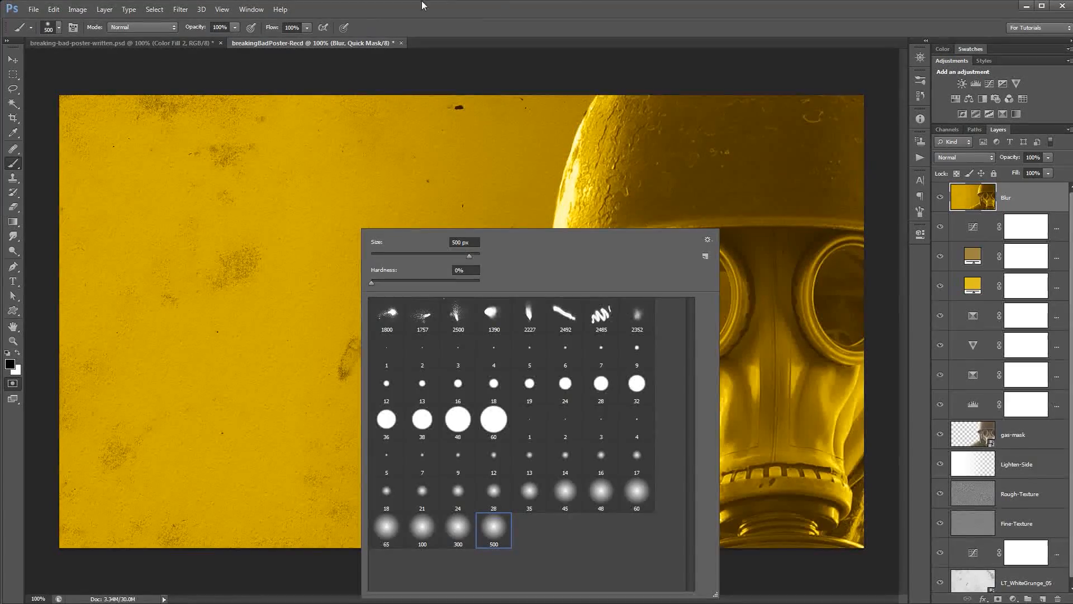
key("Return")
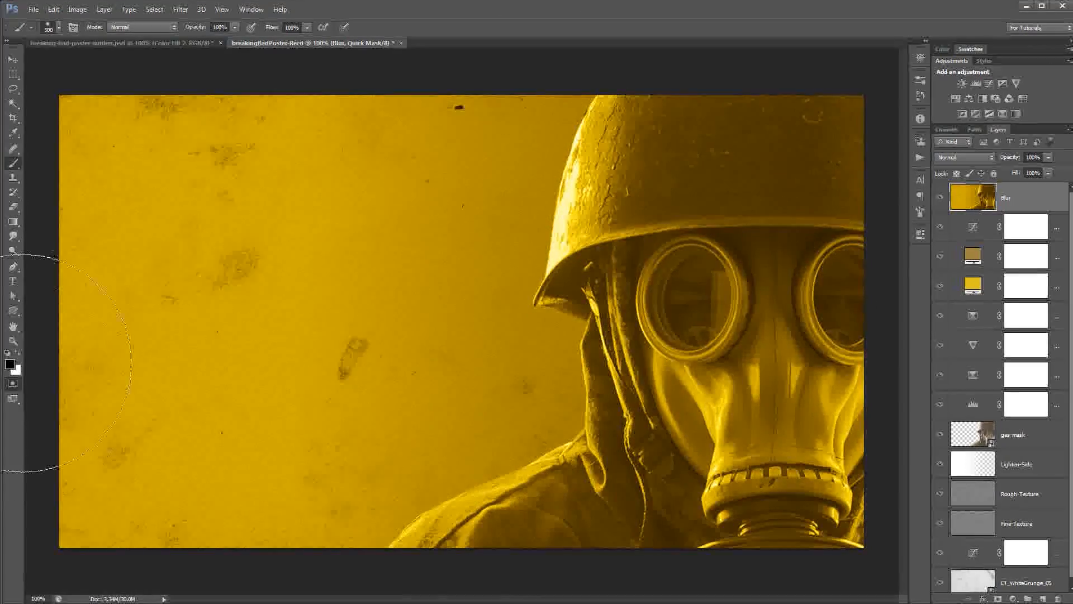
Paint the quick mask over the gas mask, helmet and neck area at 50% brush opacity.
left_click_drag(203, 27, 173, 29)
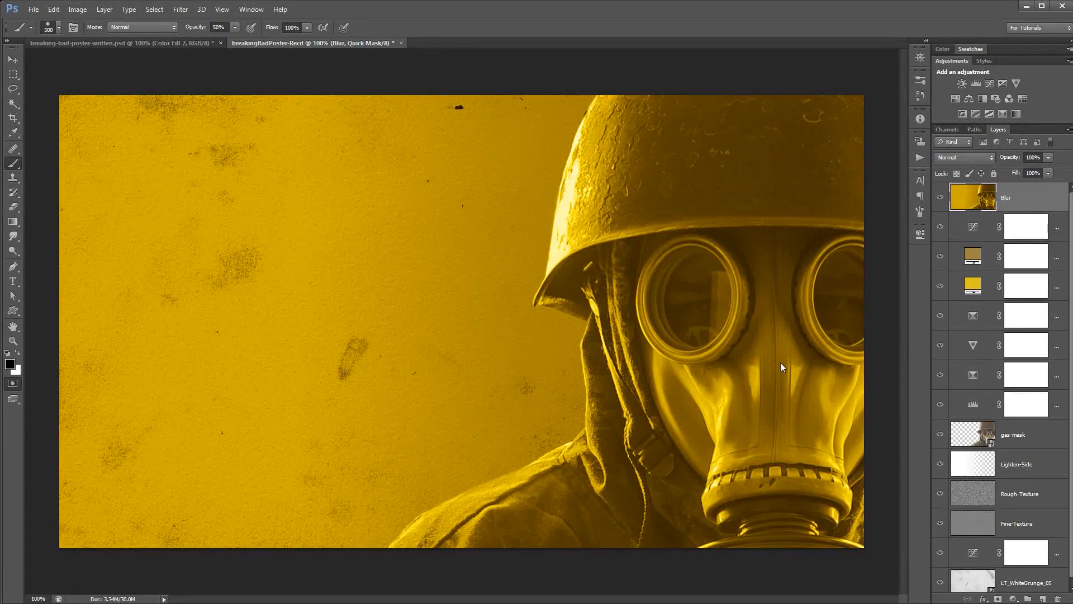
mouse_move(762, 360)
left_mouse_down()
mouse_move(738, 333)
mouse_move(759, 359)
left_mouse_up()
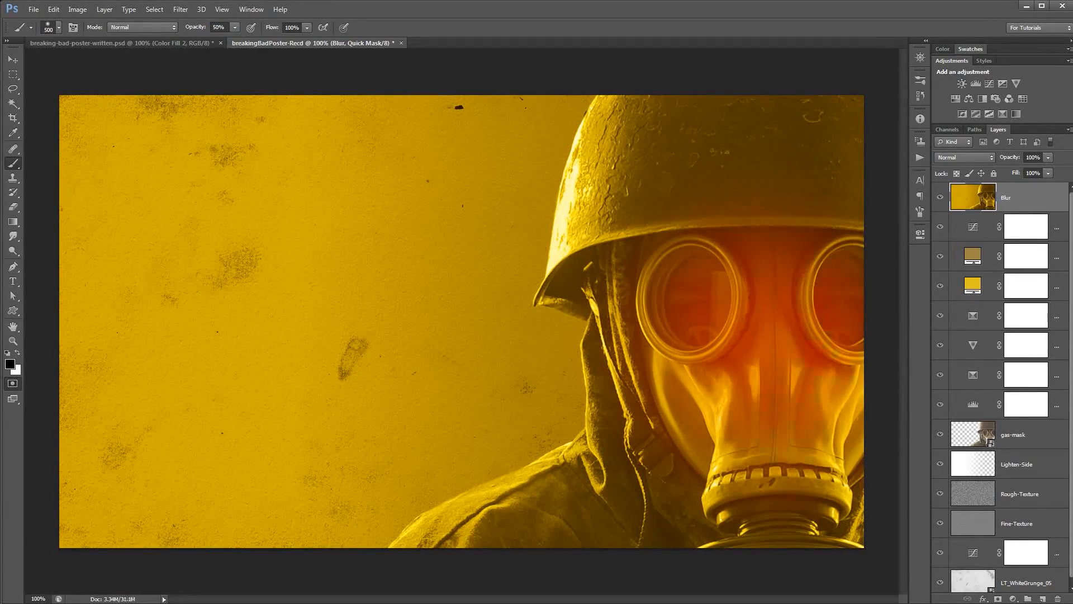
mouse_move(687, 332)
left_mouse_down()
mouse_move(634, 305)
mouse_move(596, 267)
left_mouse_up()
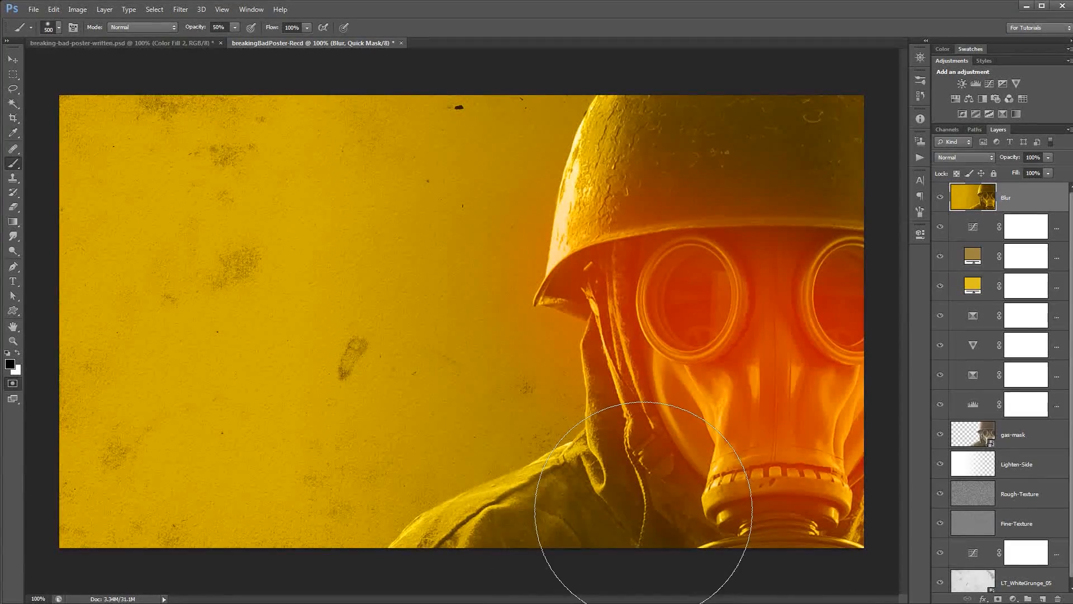
left_click(641, 510)
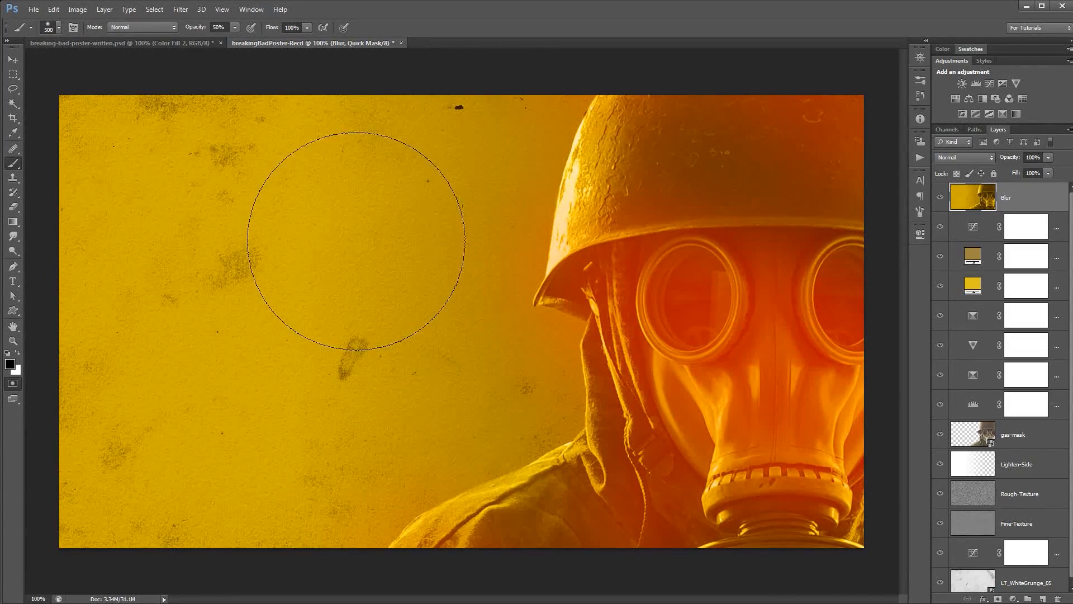
Lower the brush opacity to 15% and paint the quick mask lightly over the empty wall beside the figure.
left_click_drag(194, 28, 186, 29)
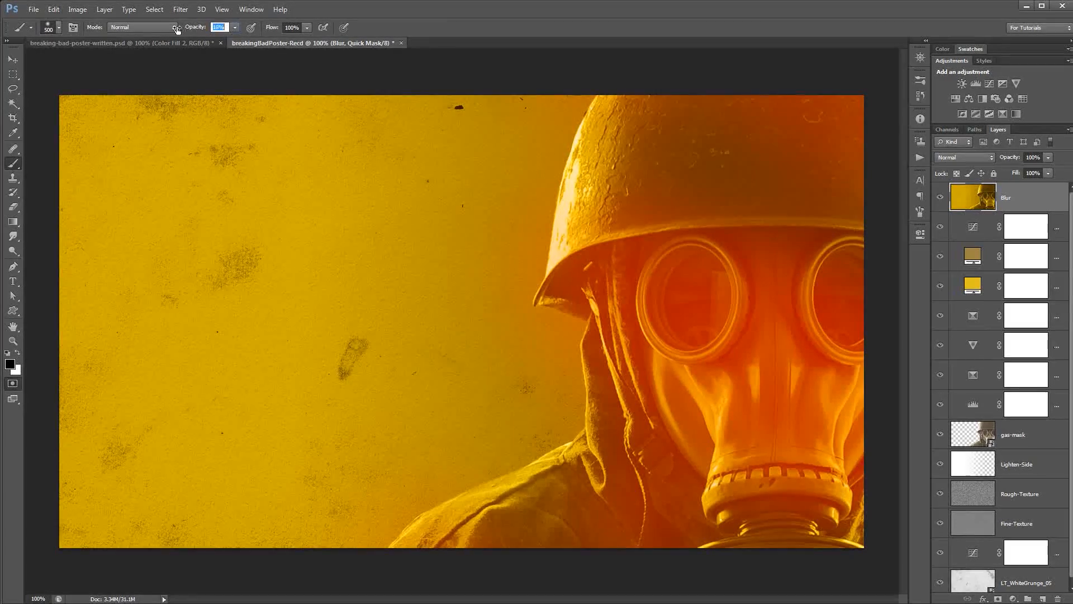
mouse_move(97, 158)
left_mouse_down()
mouse_move(187, 112)
mouse_move(171, 337)
mouse_move(270, 454)
mouse_move(433, 399)
mouse_move(460, 106)
mouse_move(283, 152)
mouse_move(255, 248)
mouse_move(142, 316)
left_mouse_up()
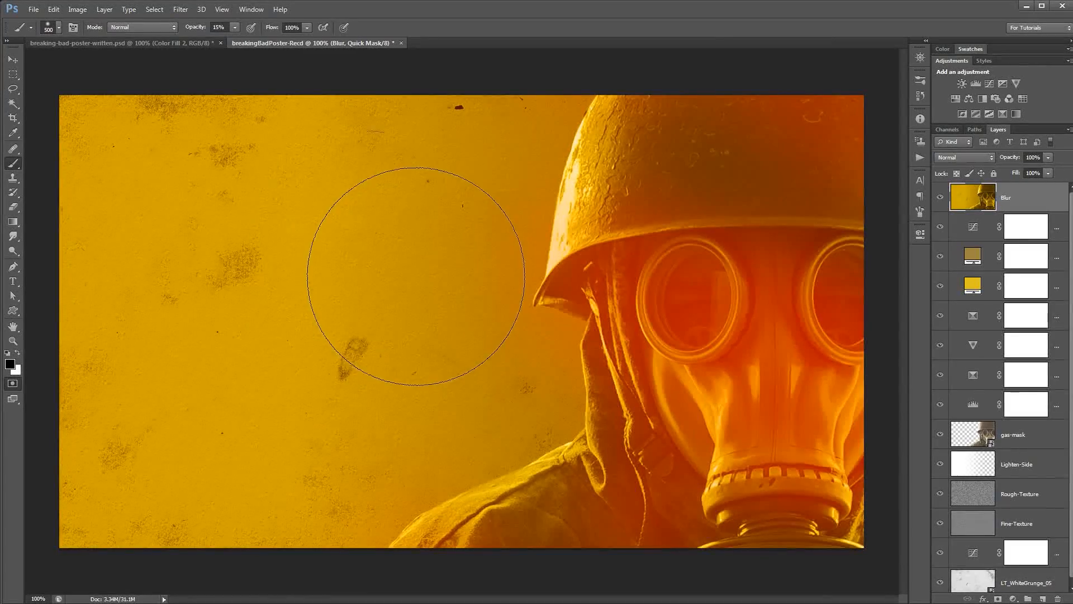
left_click(19, 60)
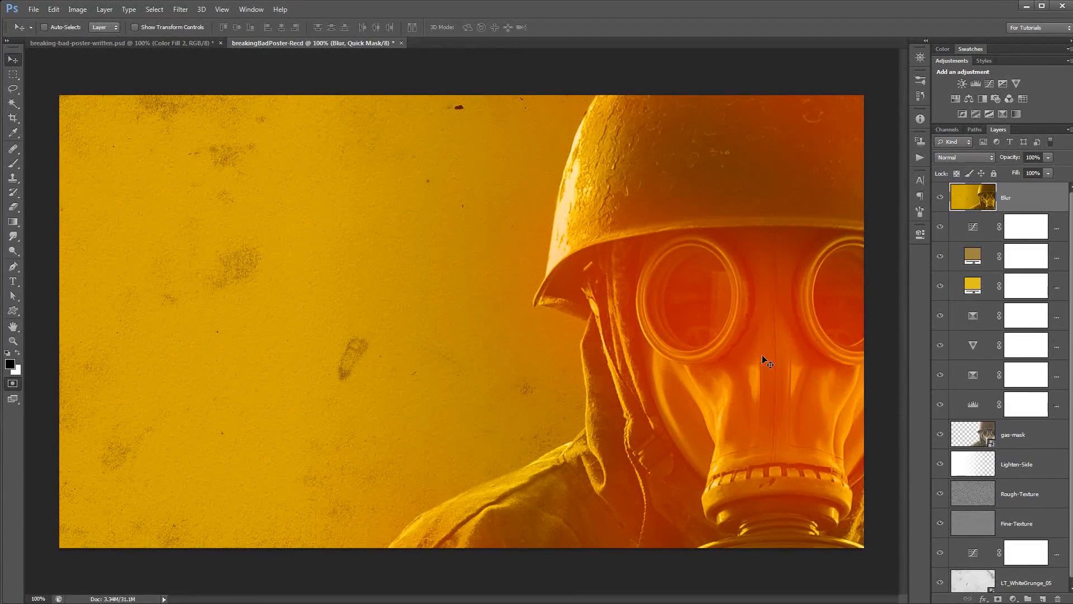
Leave Quick Mask mode to turn the painted area into a selection, and invert that selection.
key("q")
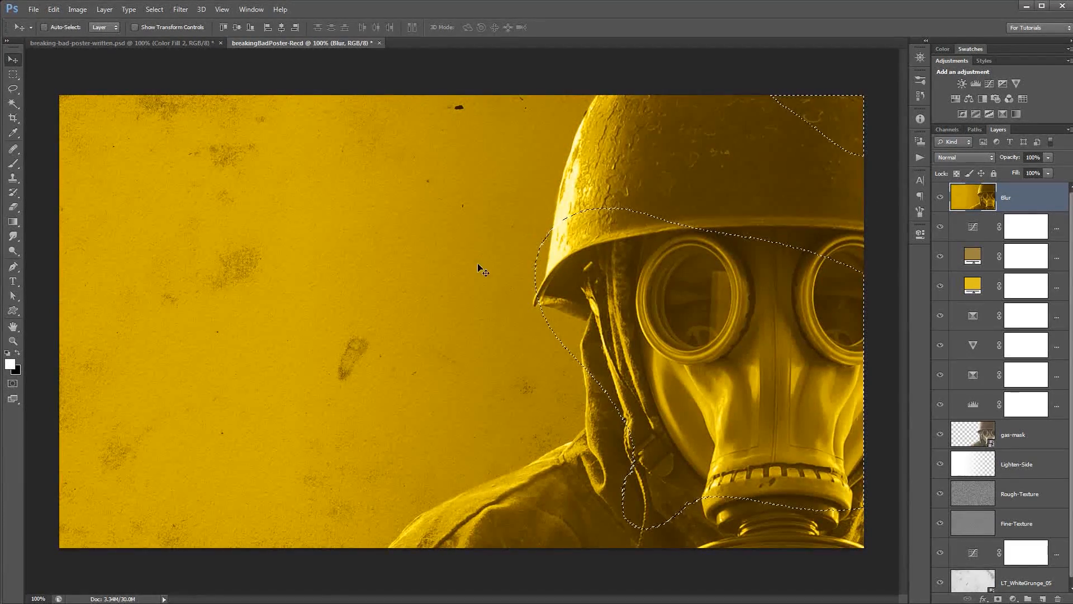
left_click(156, 9)
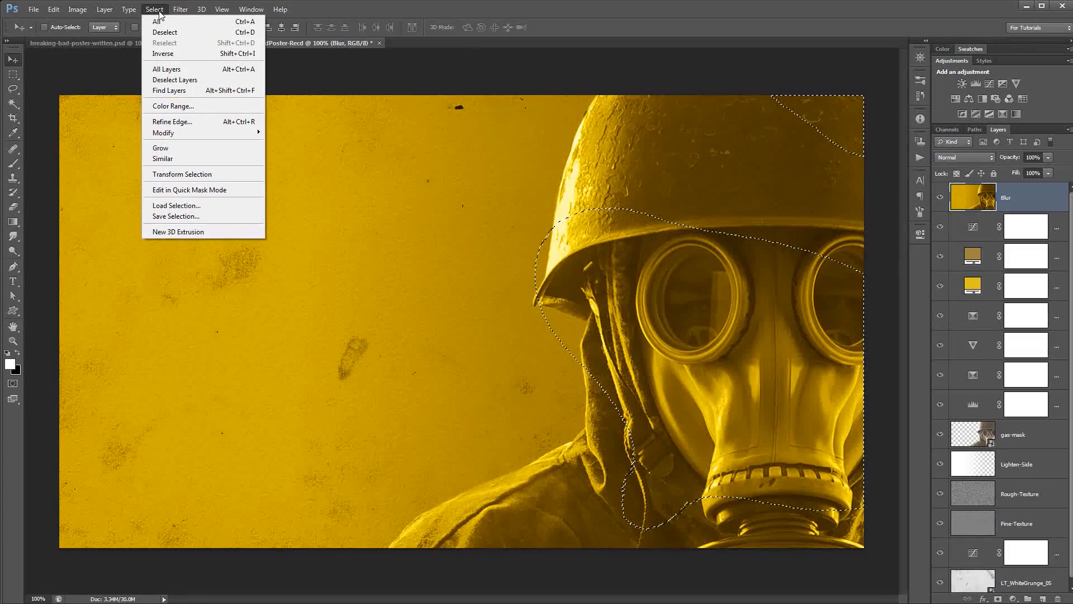
left_click(159, 14)
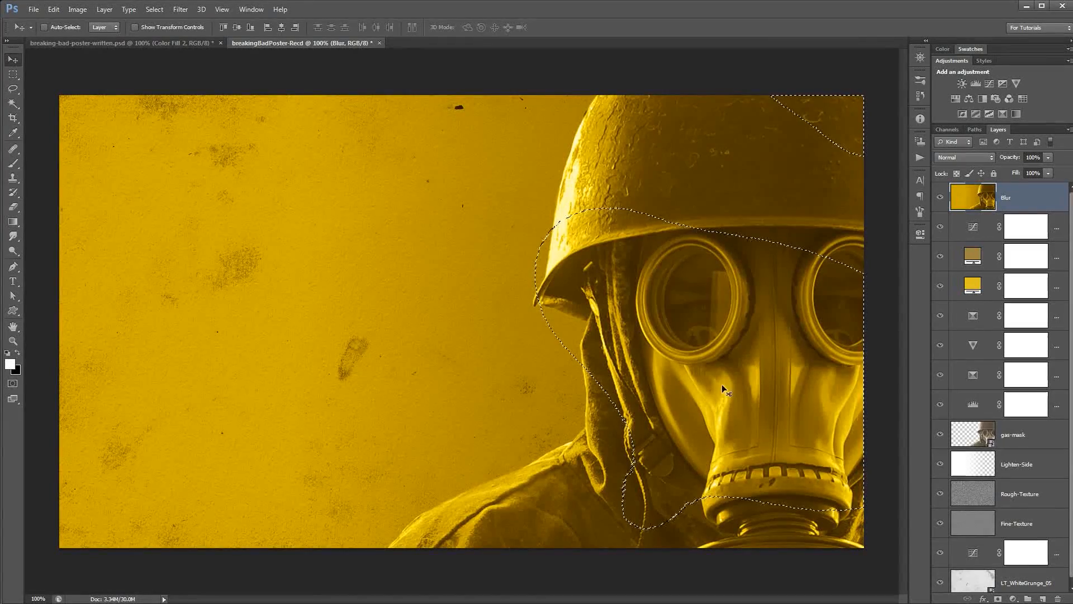
left_click(155, 9)
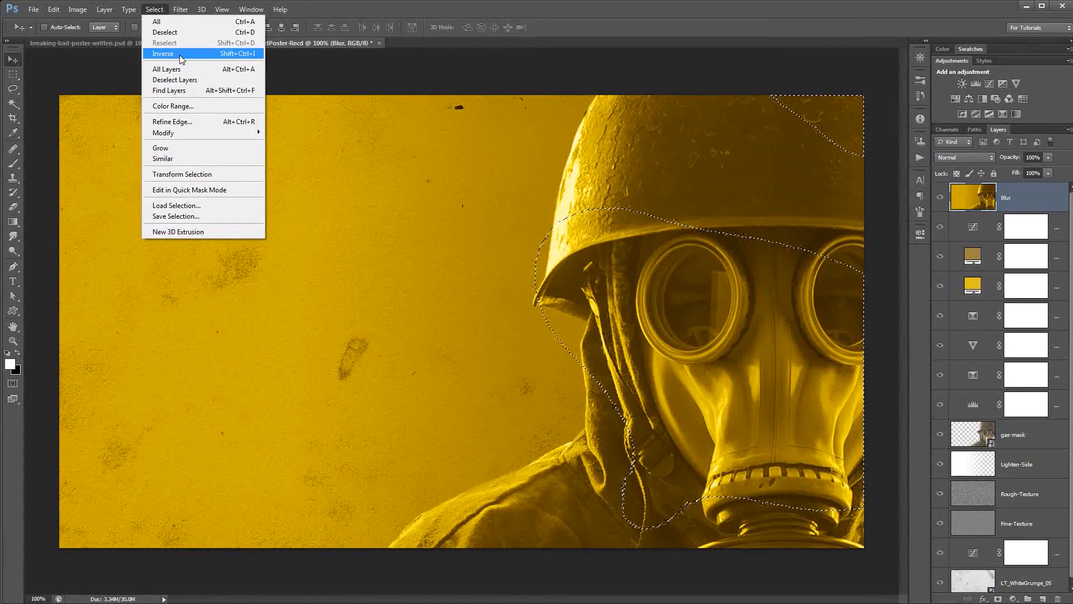
left_click(180, 55)
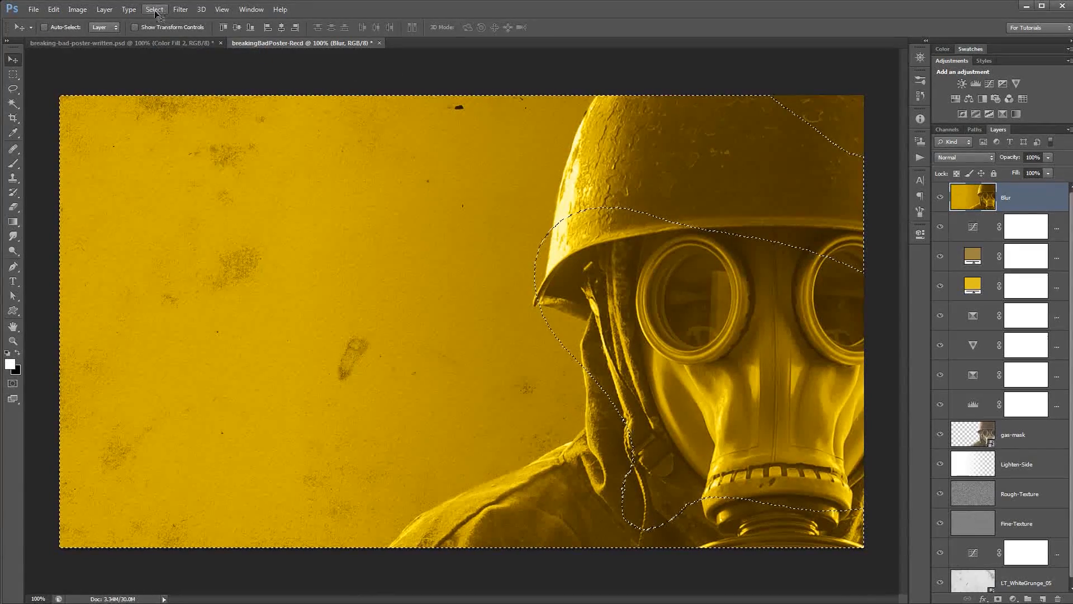
Apply a Gaussian Blur with a 2-pixel radius to the selected area of the Blur layer, keeping the face visible while previewing.
left_click(180, 9)
mouse_move(224, 119)
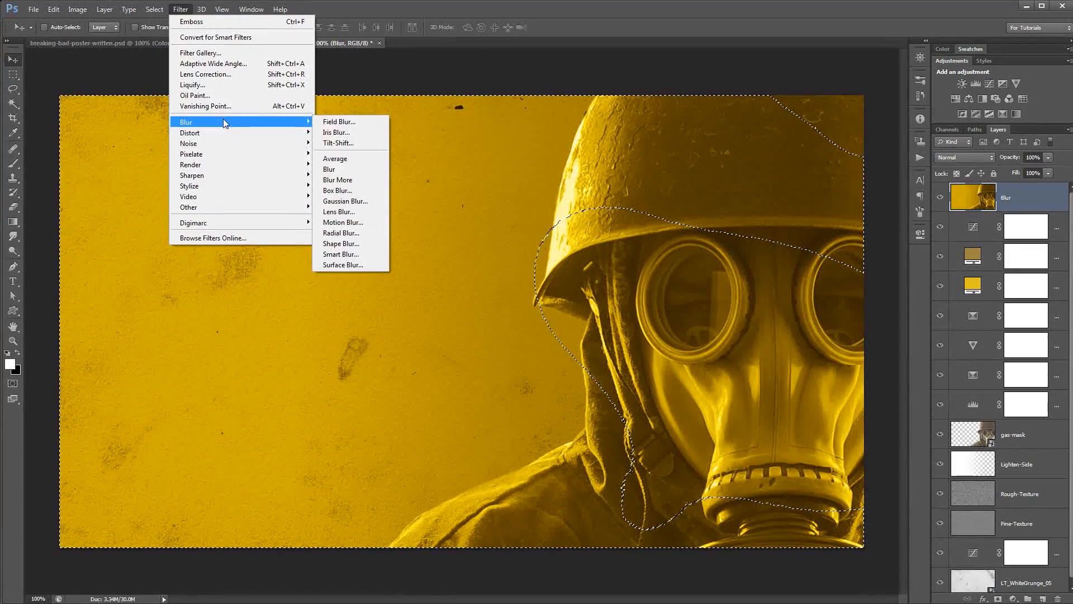
left_click(353, 201)
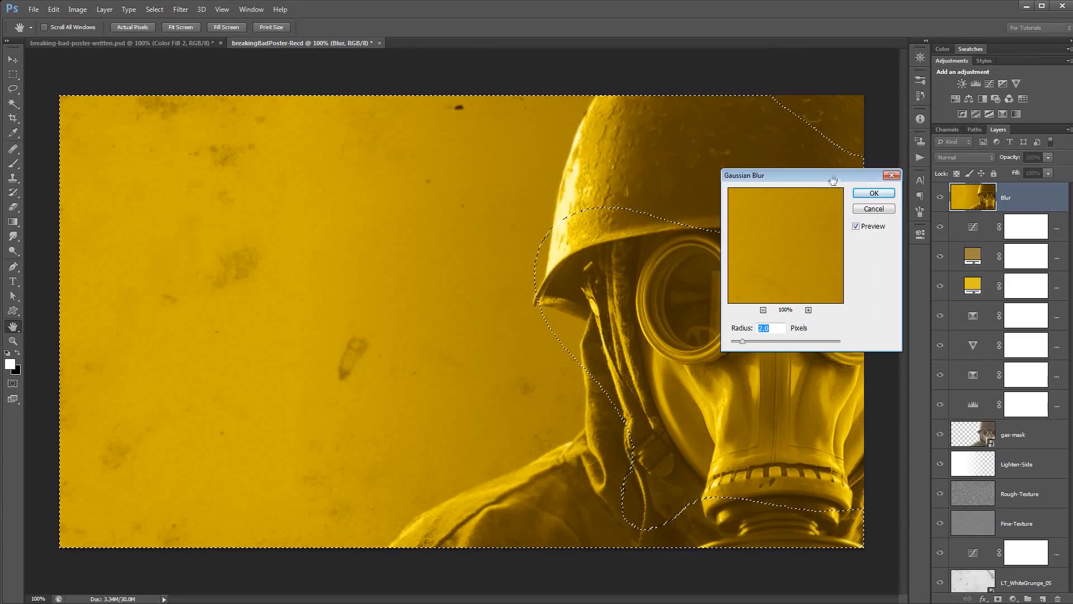
left_click_drag(783, 175, 290, 184)
left_click(282, 337)
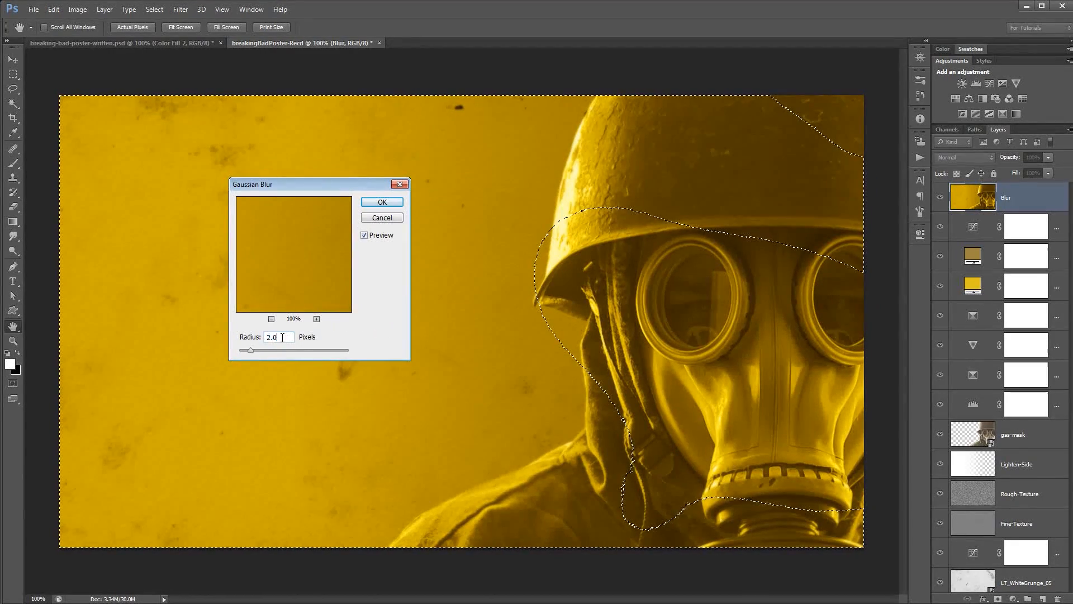
key("Down")
key("Down")
key("Down")
key("Down")
key("Down")
type("2")
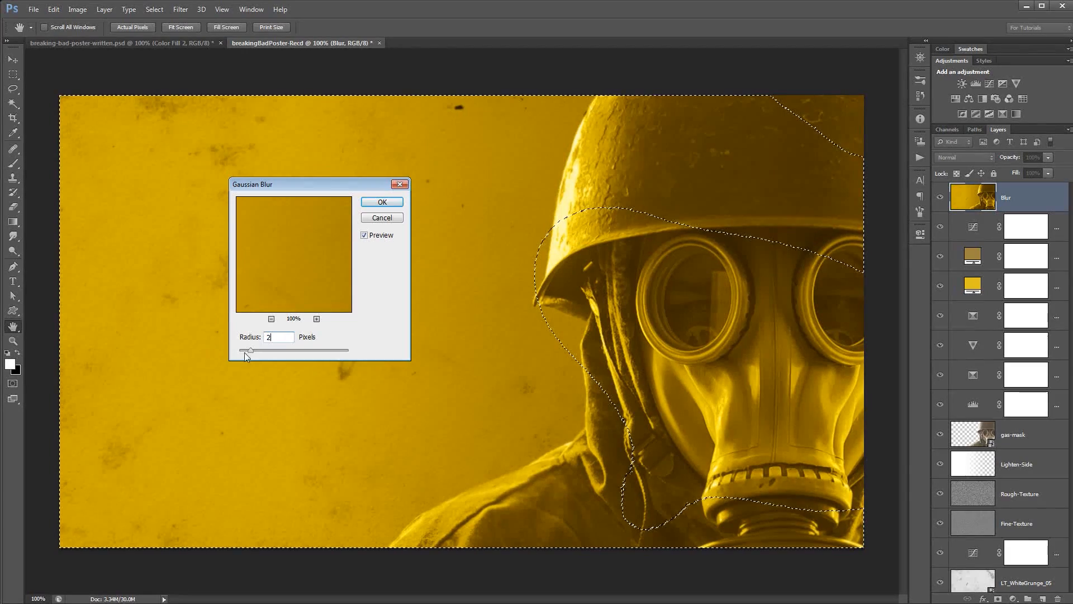
left_click(383, 202)
key("v")
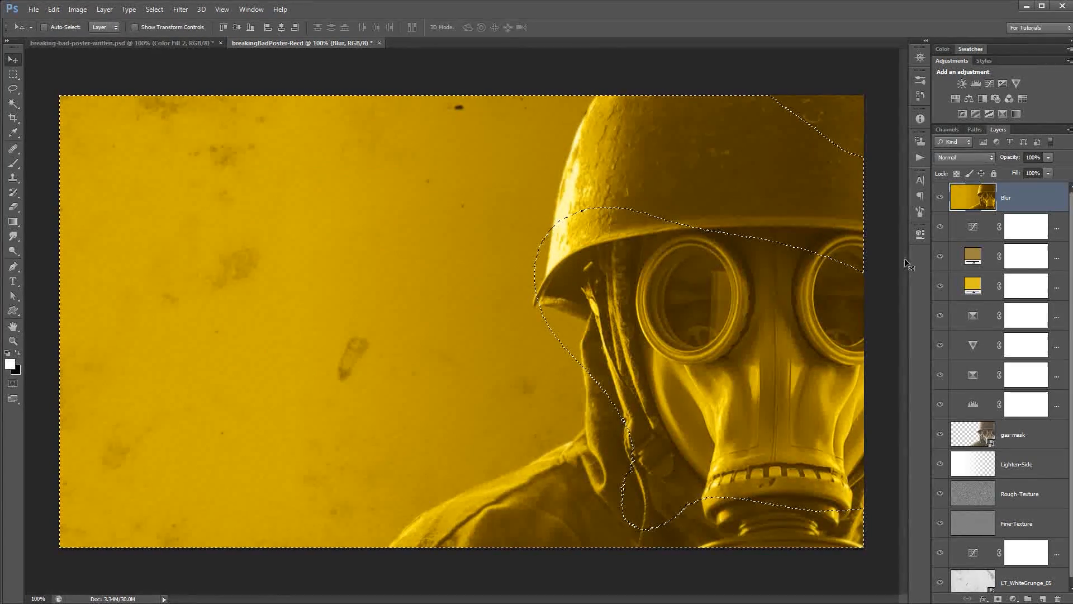
Deselect the blurred area and toggle the Blur layer's visibility to compare before and after.
key("ctrl+d")
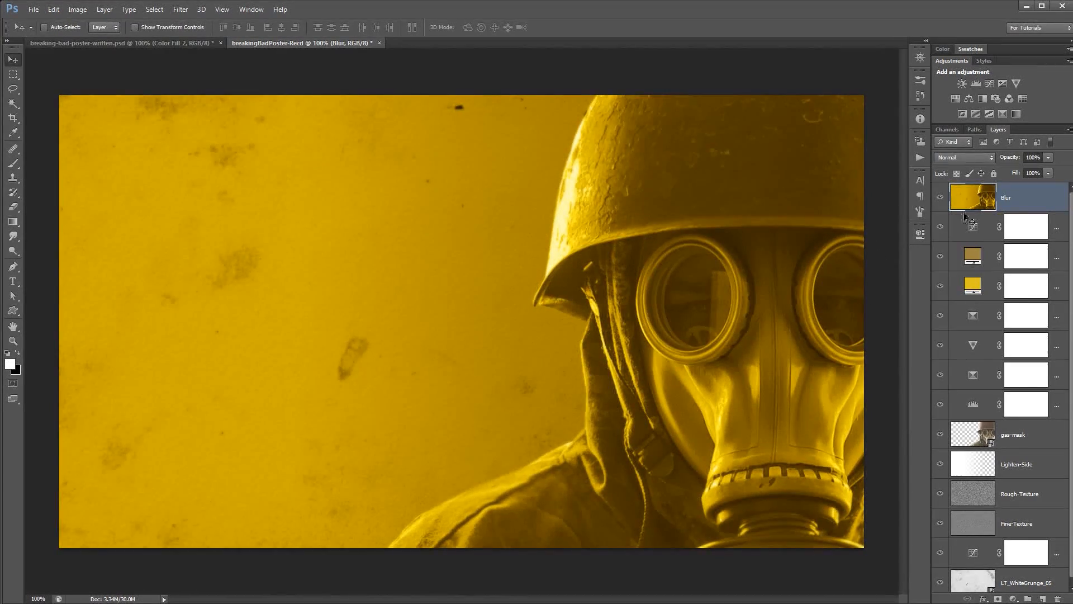
left_click(941, 200)
left_click(940, 199)
Paint a new quick mask over the gas mask face at 100% brush opacity and convert it to a selection.
key("d")
key("q")
key("b")
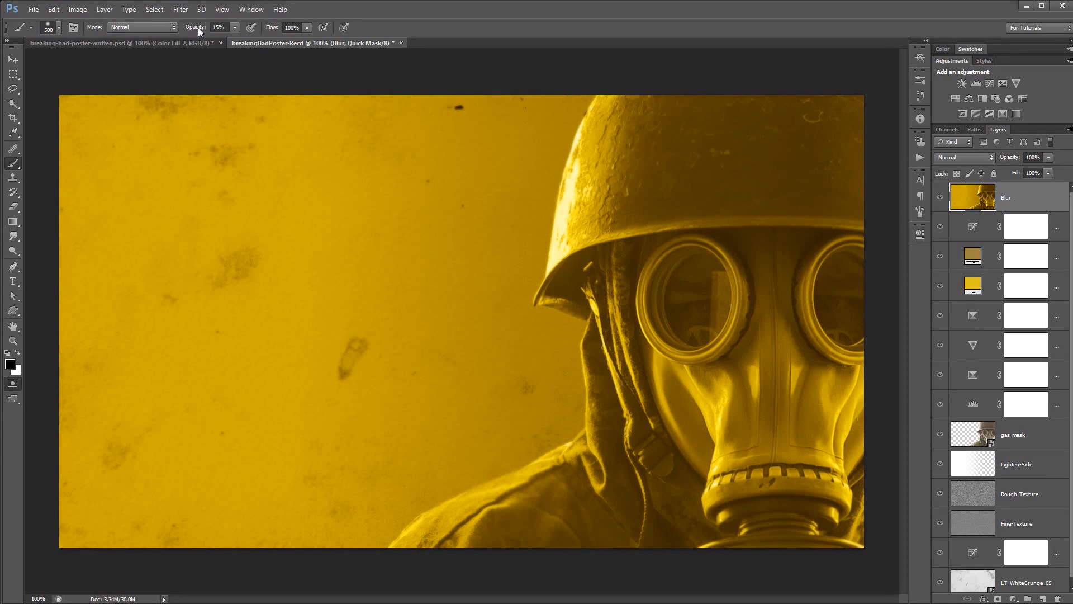
key("Return")
mouse_move(719, 302)
left_mouse_down()
mouse_move(699, 347)
mouse_move(741, 386)
mouse_move(790, 359)
mouse_move(814, 312)
mouse_move(647, 371)
mouse_move(769, 395)
mouse_move(855, 384)
left_mouse_up()
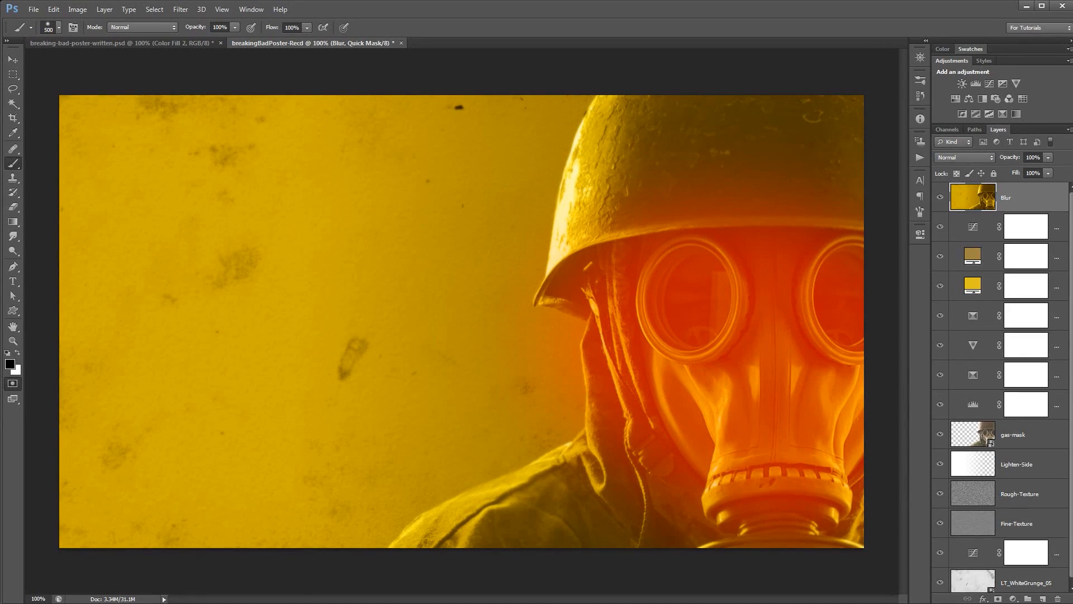
key("q")
key("x")
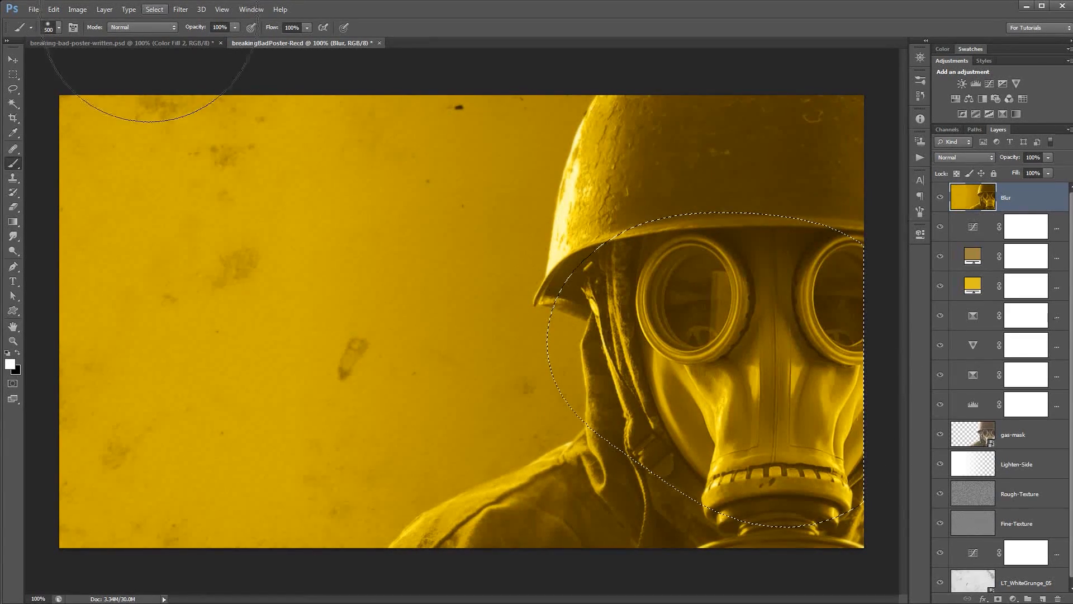
Feather the selection around the gas mask face by 100 pixels and switch to the Move tool.
left_click(154, 10)
mouse_move(189, 132)
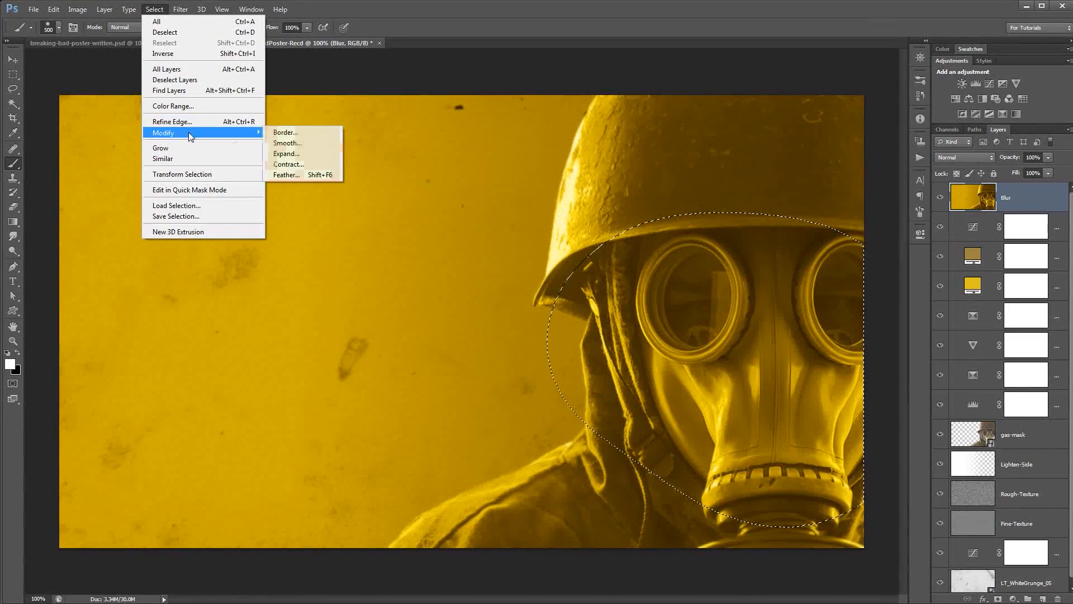
left_click(282, 174)
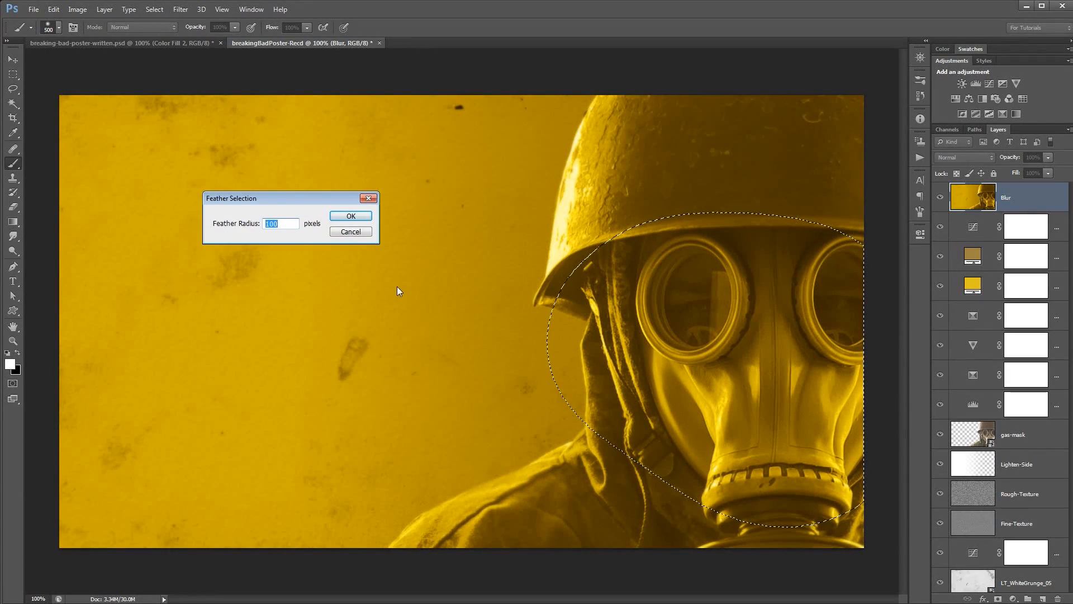
left_click(282, 225)
left_click(352, 216)
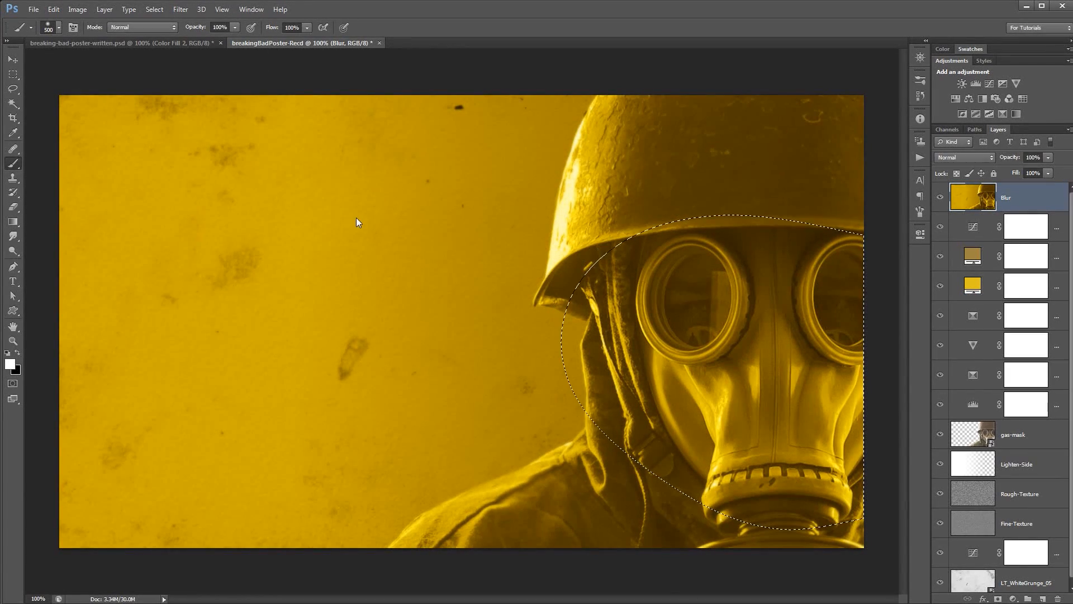
key("v")
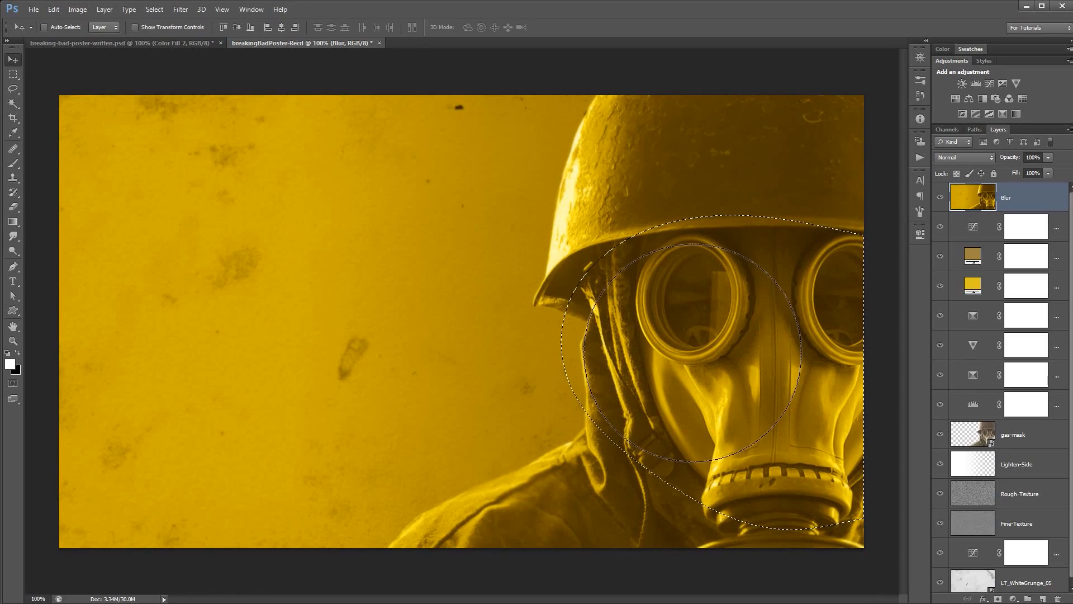
Copy the feathered face selection from the Blur layer to a new layer and view that layer in isolation.
key("ctrl+j")
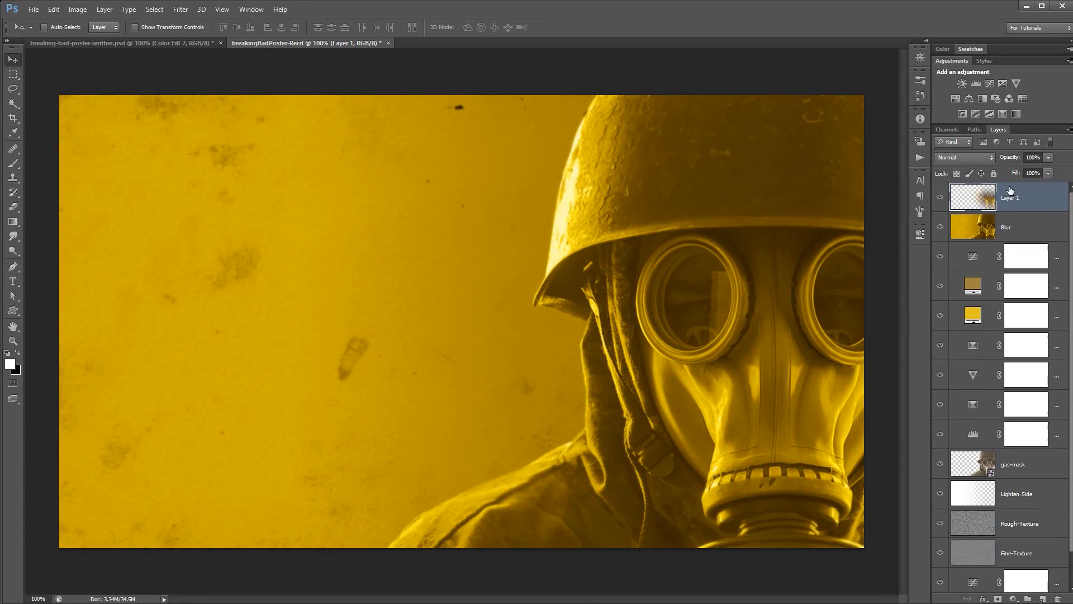
left_click(940, 199, "alt")
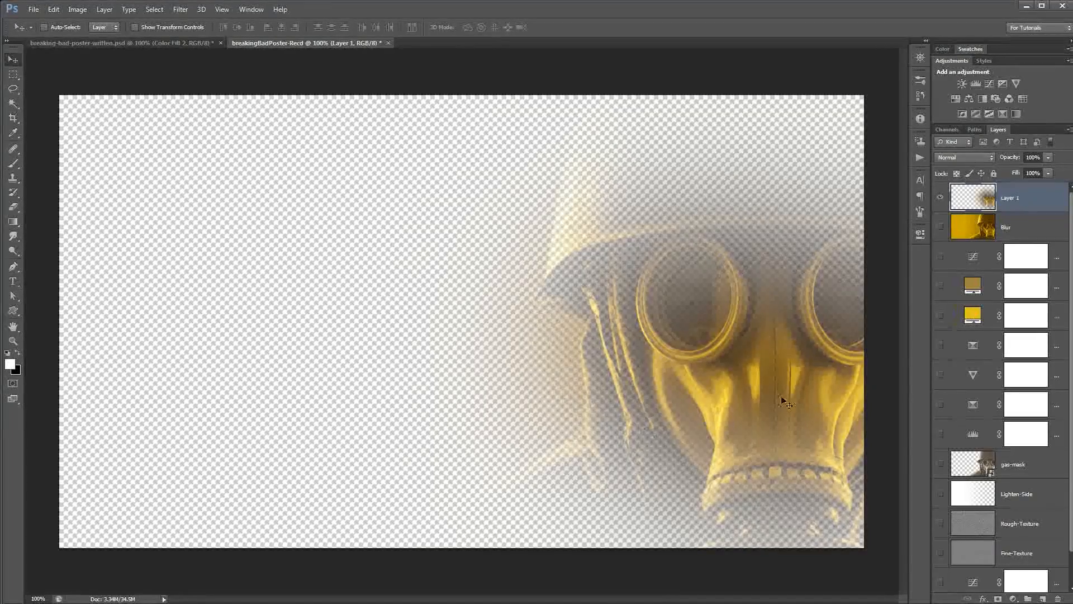
left_click(940, 198, "alt")
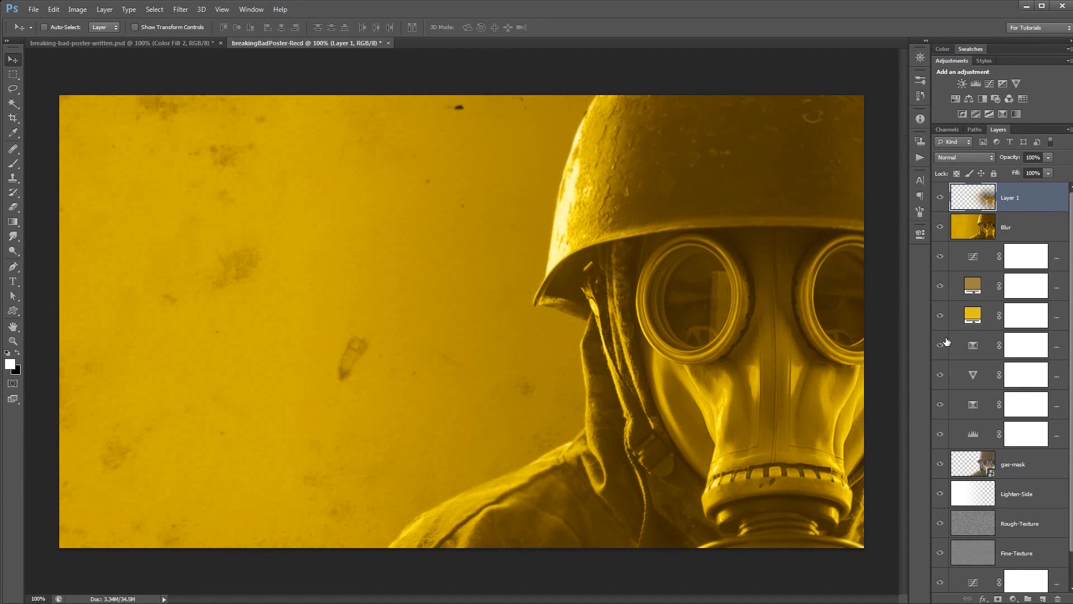
Desaturate the copied face layer and apply a High Pass filter with a 3.2-pixel radius to it.
key("ctrl+shift+u")
left_click(181, 10)
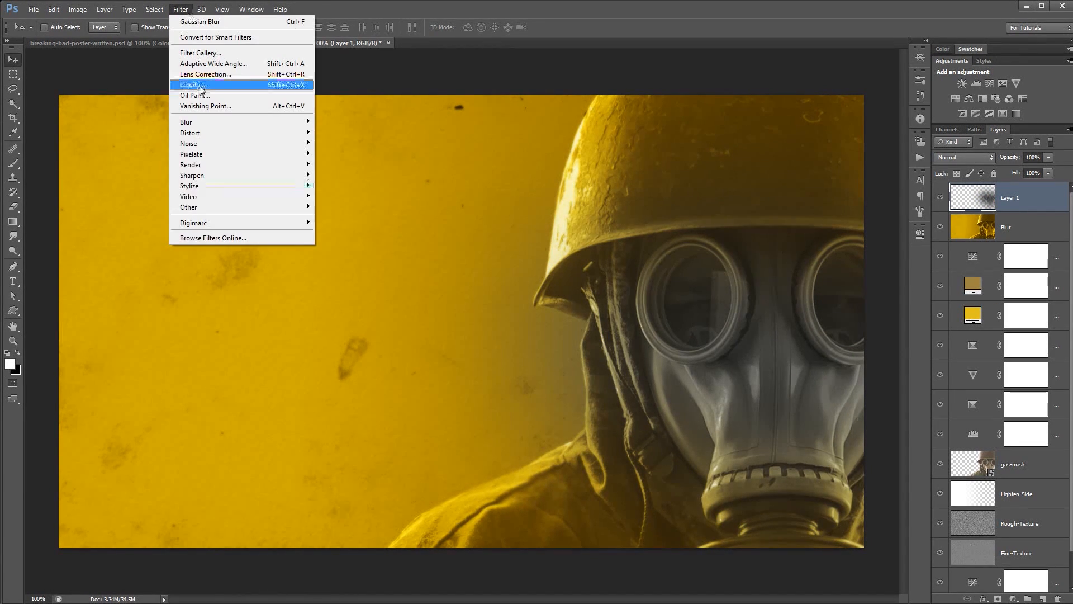
mouse_move(219, 209)
left_click(342, 218)
left_click_drag(360, 218, 327, 166)
left_click(317, 323)
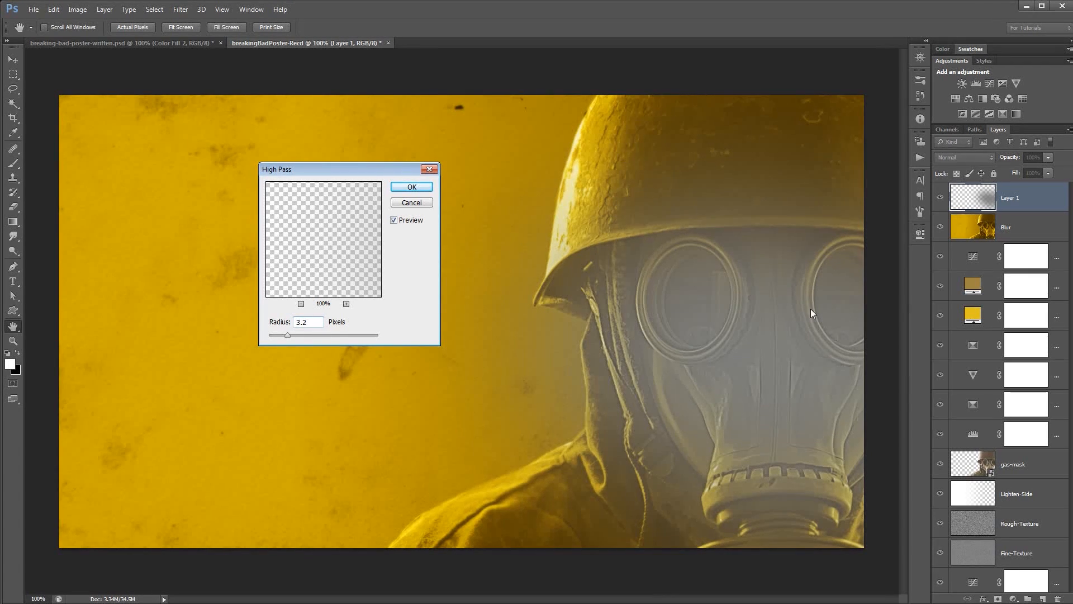
left_click(412, 187)
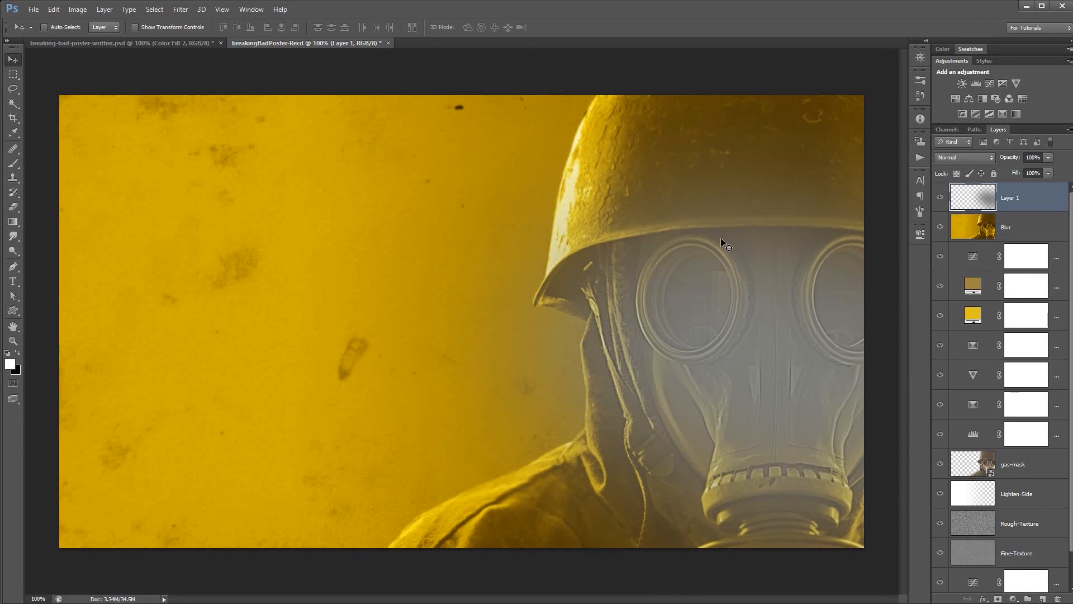
Set the high-pass face layer's blend mode to Soft Light and toggle its visibility to compare before and after.
left_click(987, 157)
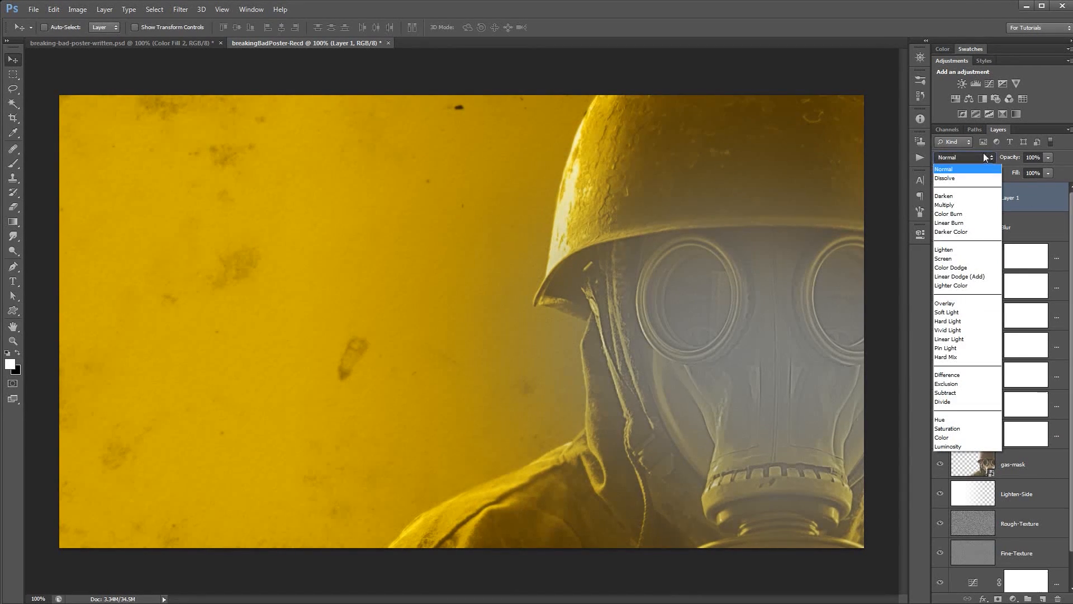
left_click(969, 313)
left_click(940, 198)
left_click(940, 198)
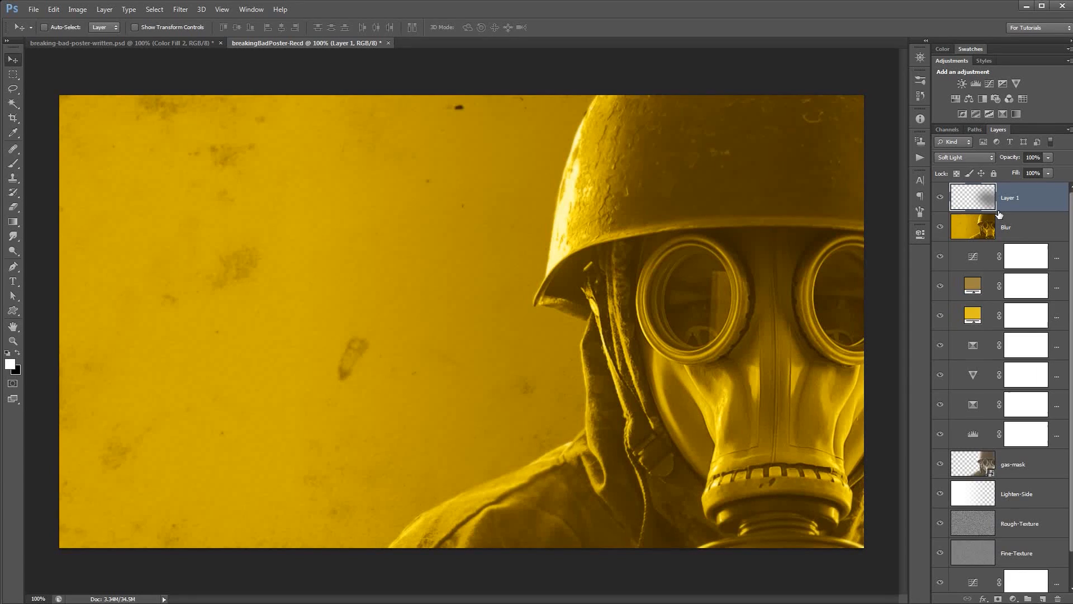
Duplicate the Soft Light face layer three times, compare the sharpening on and off, and lower the topmost copy's opacity to 46%.
key("ctrl+j")
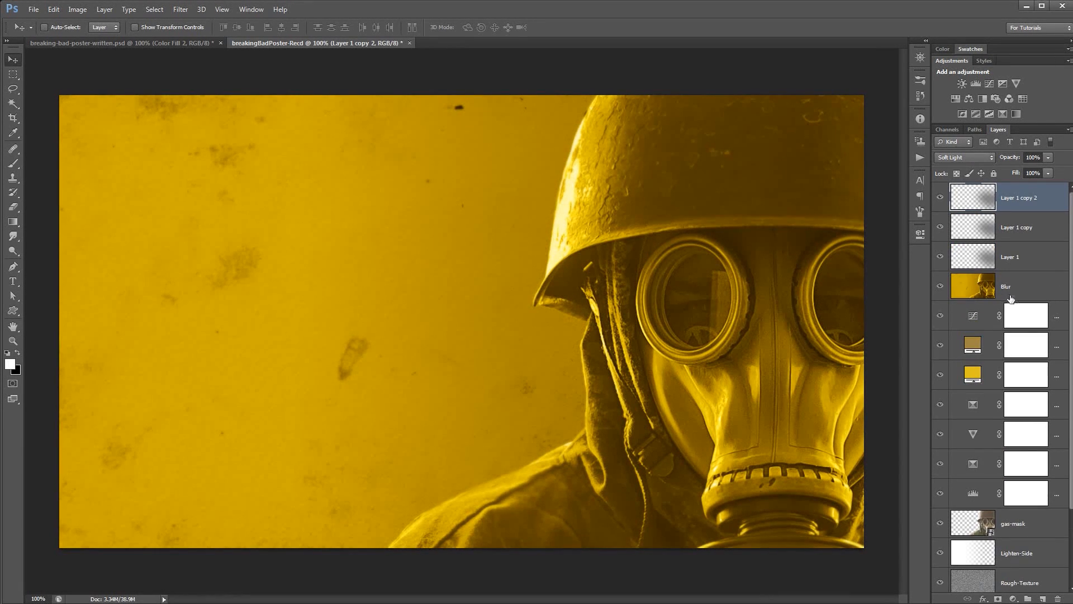
key("ctrl+j")
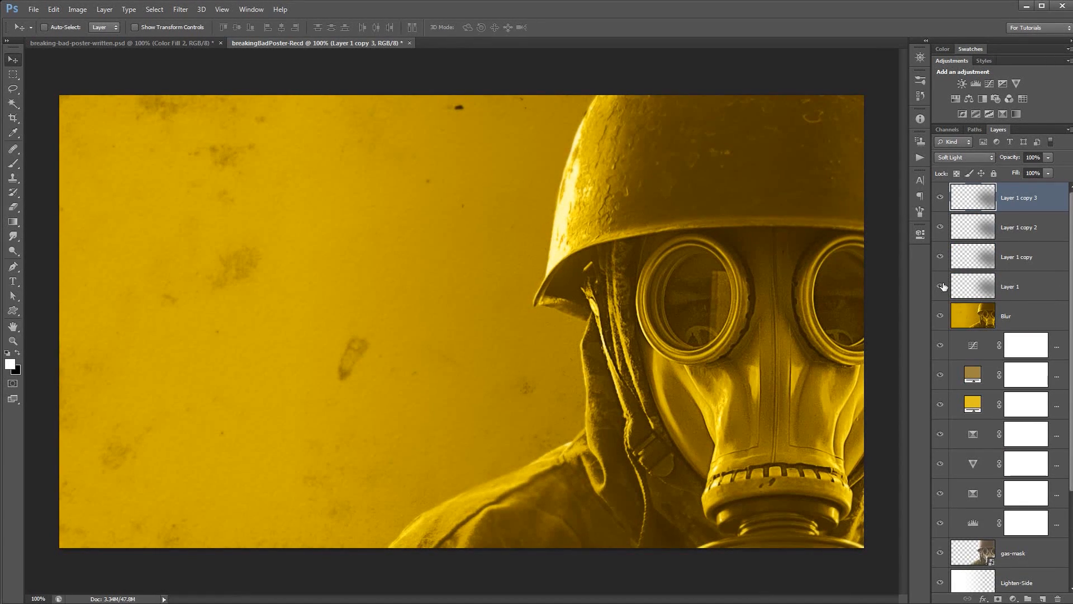
mouse_move(940, 287)
left_mouse_down()
mouse_move(943, 201)
mouse_move(940, 290)
left_mouse_up()
left_click_drag(1011, 158, 981, 159)
Add a Levels adjustment layer above the face copies with RGB input levels of 20, 1.12 and 235.
left_click(105, 10)
mouse_move(151, 107)
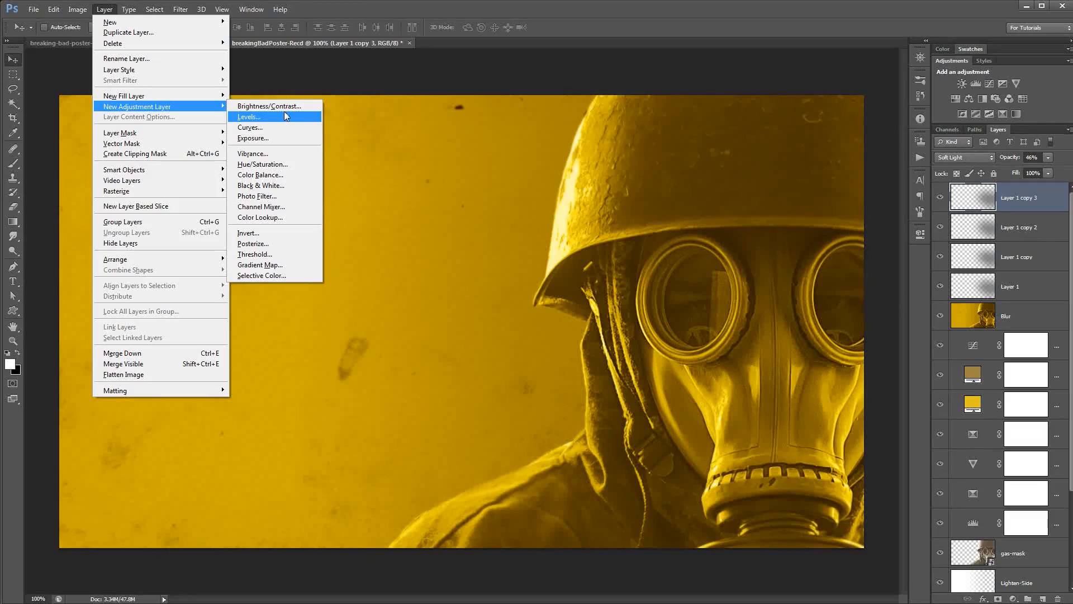
left_click(280, 115)
left_click(550, 170)
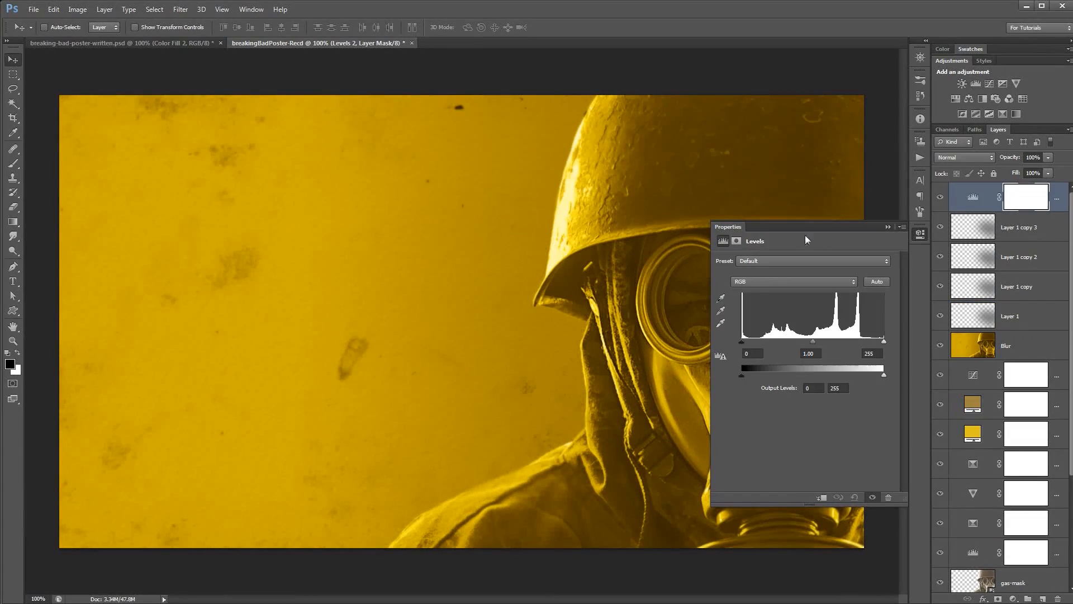
left_click_drag(810, 227, 367, 180)
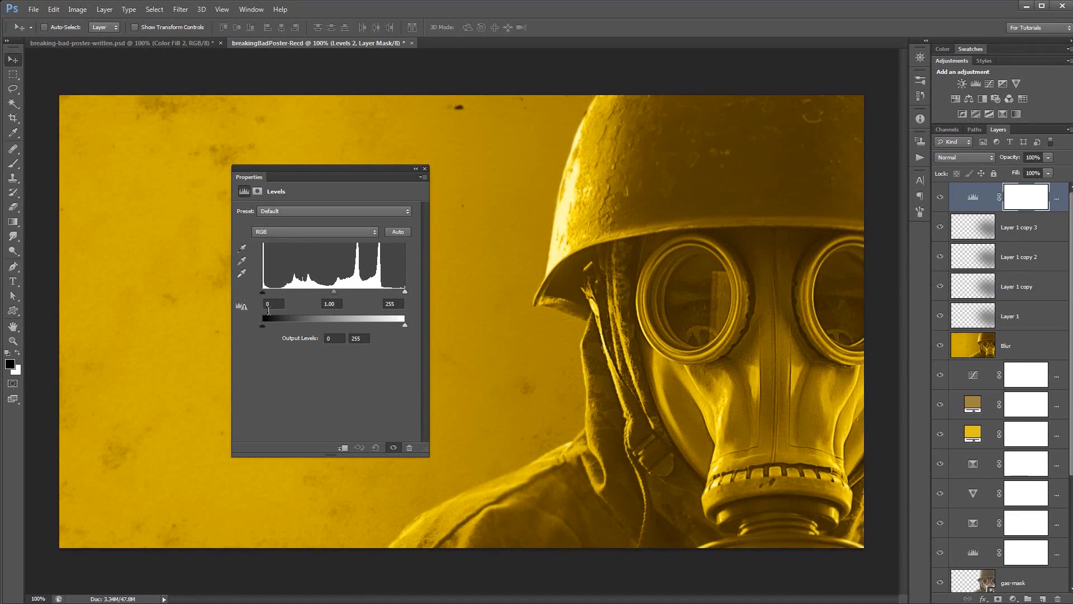
left_click_drag(263, 293, 272, 292)
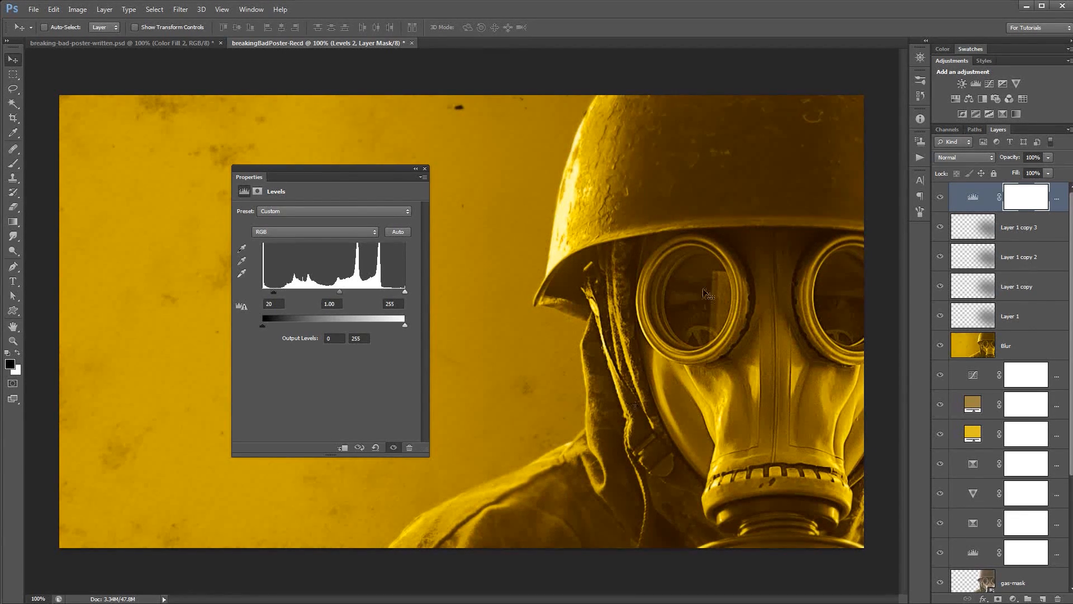
left_click_drag(339, 294, 336, 296)
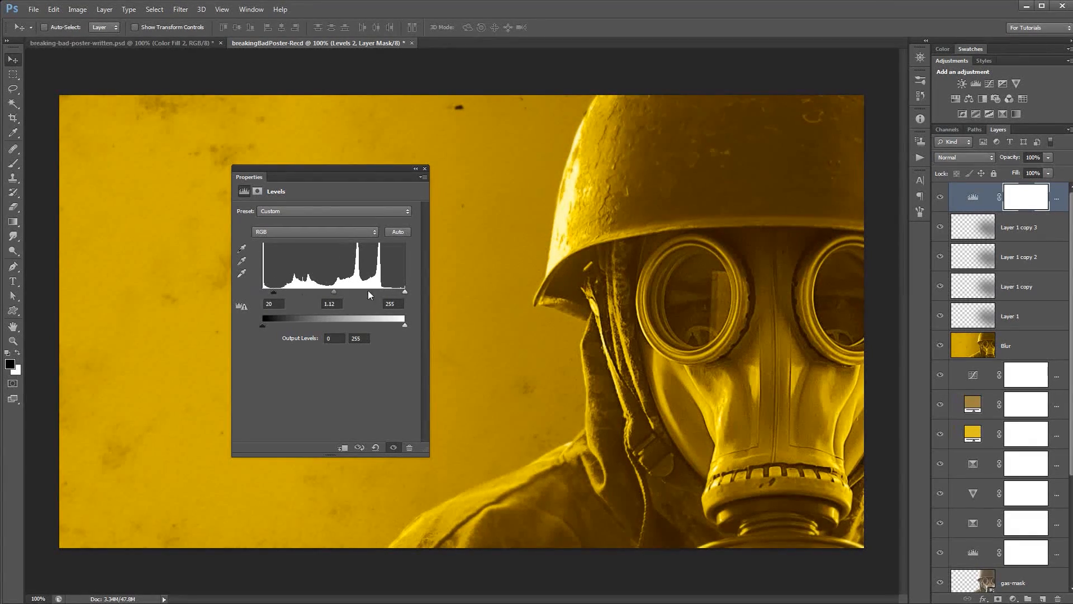
left_click_drag(405, 292, 396, 295)
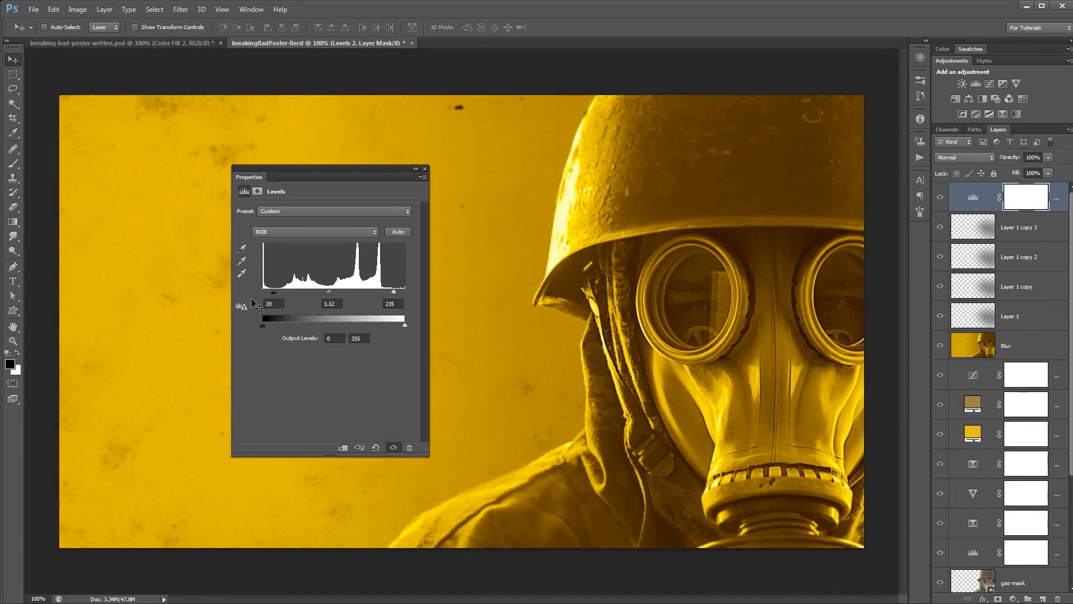
Set the black output level of the new Levels adjustment to 10.
left_click_drag(263, 327, 277, 327)
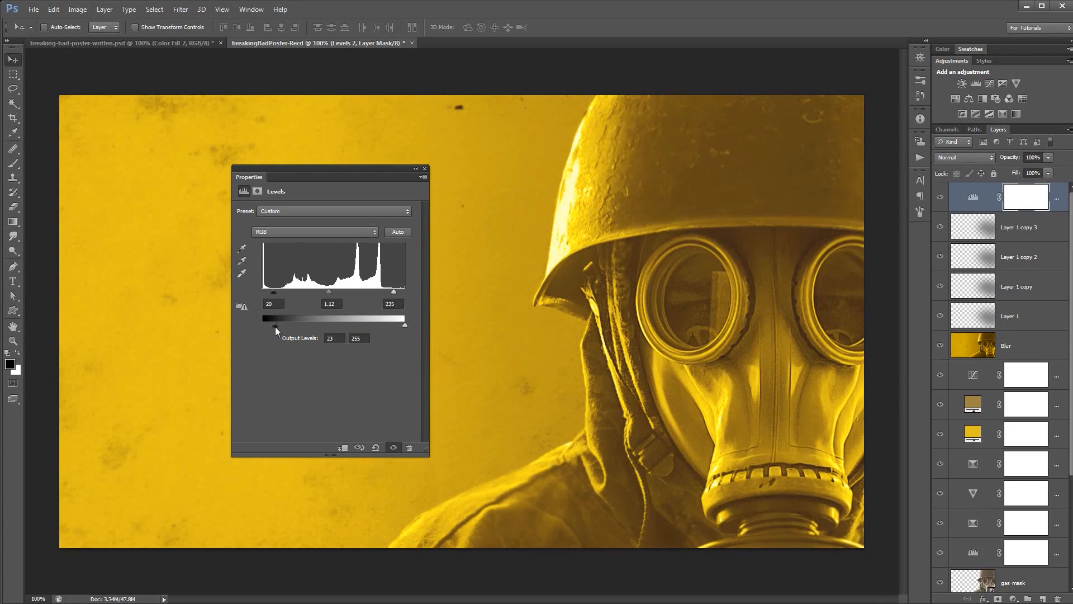
left_click_drag(270, 327, 268, 326)
left_click(333, 339)
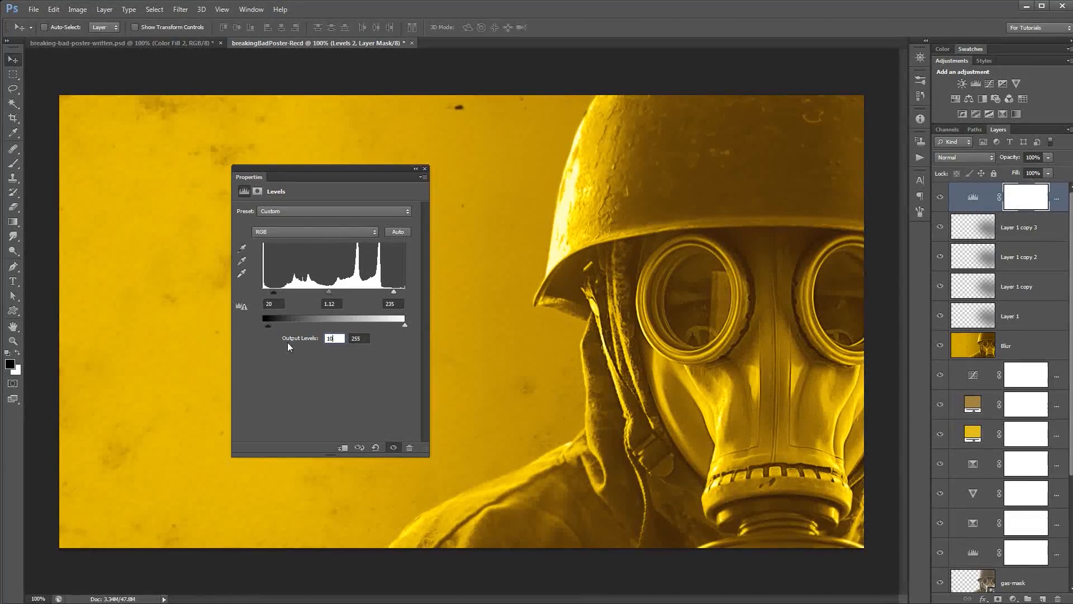
Compare the image with and without the Levels adjustment, then lower the adjustment layer's opacity to 75%.
left_click_drag(263, 185, 921, 235)
left_click(942, 199)
left_click(943, 198)
left_click_drag(1016, 160, 1018, 161)
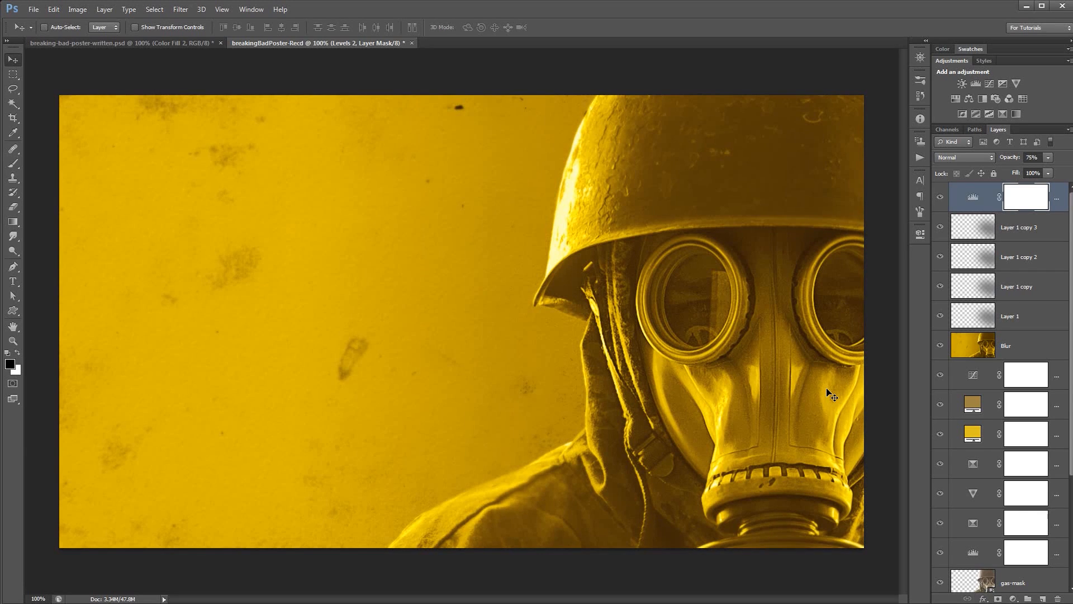
Create a new layer named Sign-Base on top of the stack and swap the foreground and background colors.
left_click(1042, 599)
key("x")
double_click(1019, 203)
type("Sign-Base")
key("Return")
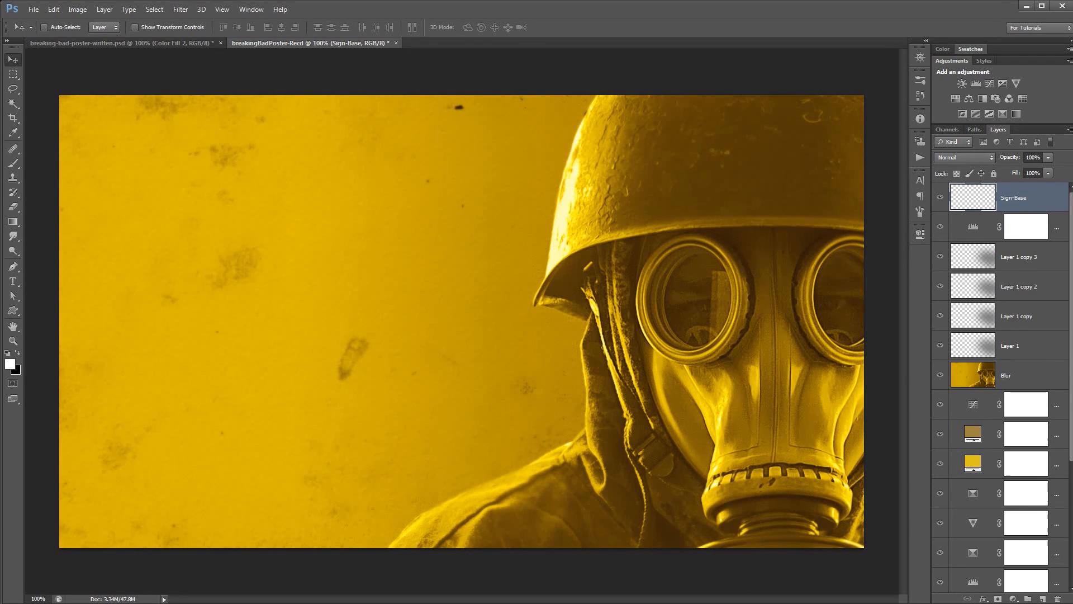
Set the Rectangular Marquee style to Normal and select a square on the empty wall beside the gas mask figure.
left_click(7, 77)
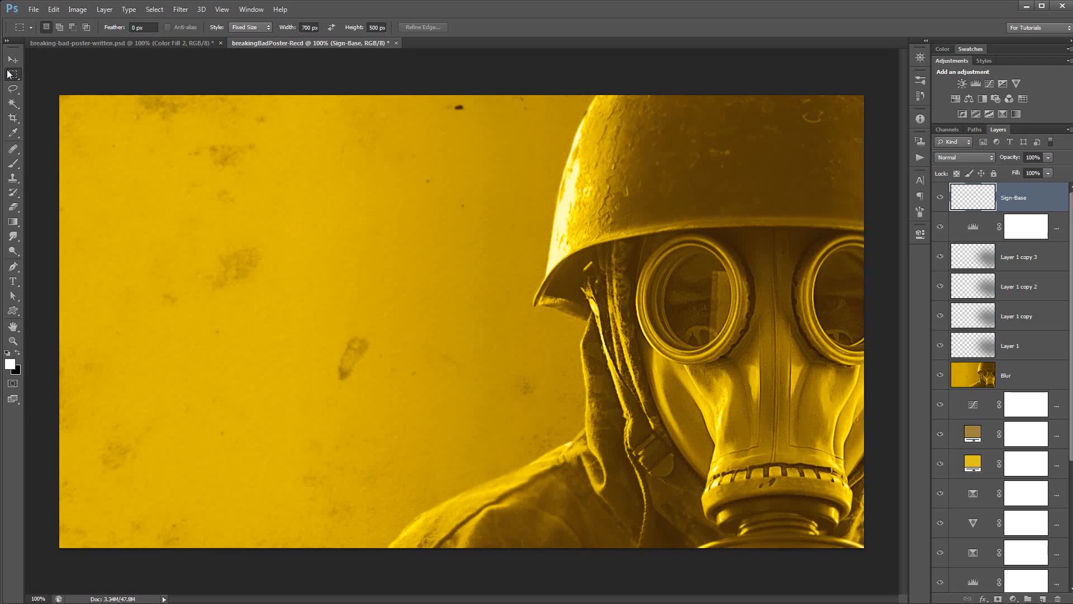
left_click(246, 28)
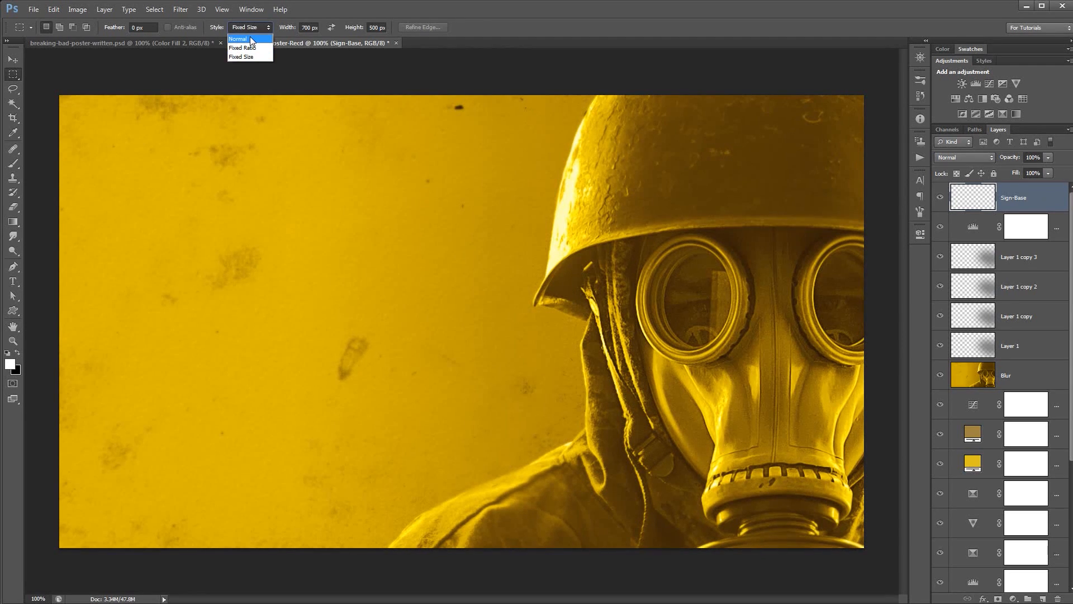
left_click(250, 38)
left_click_drag(185, 230, 364, 409)
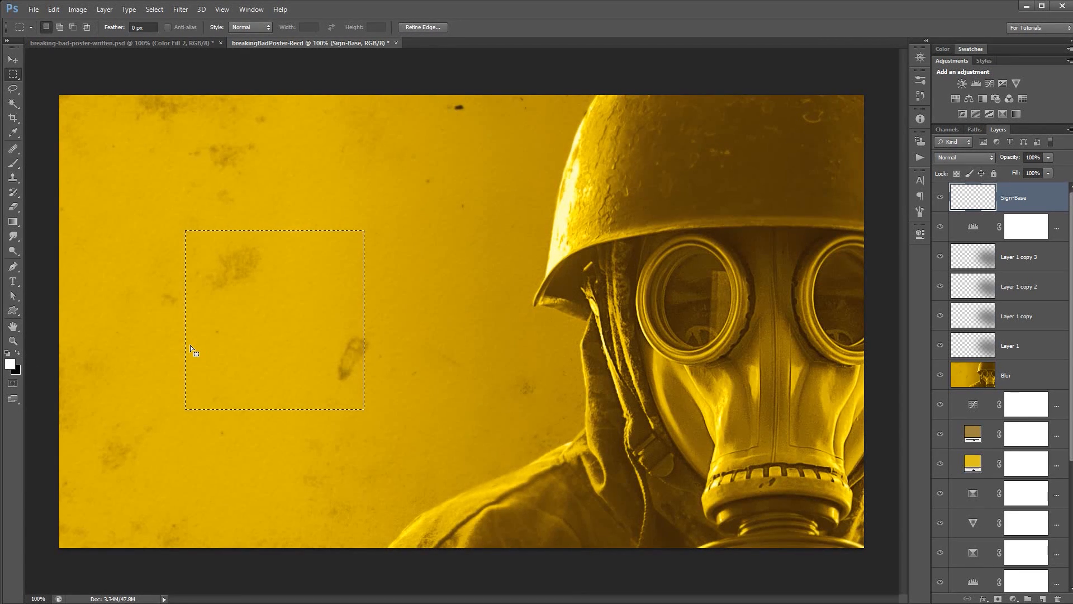
Make black the foreground color, fill the square selection with it on the Sign-Base layer, and deselect.
key("x")
left_click(54, 10)
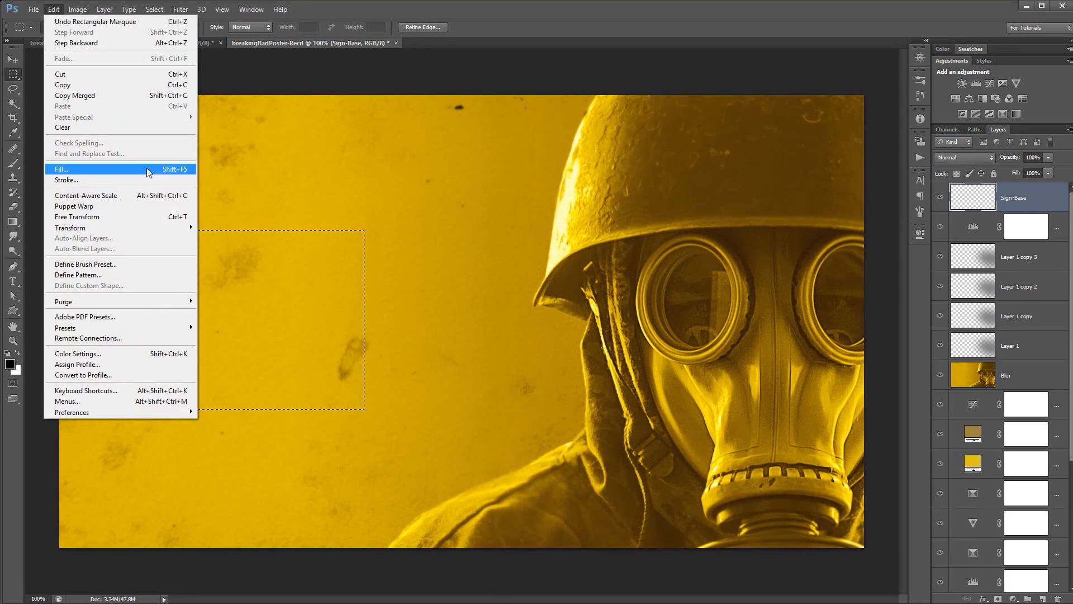
left_click(67, 168)
left_click(328, 201)
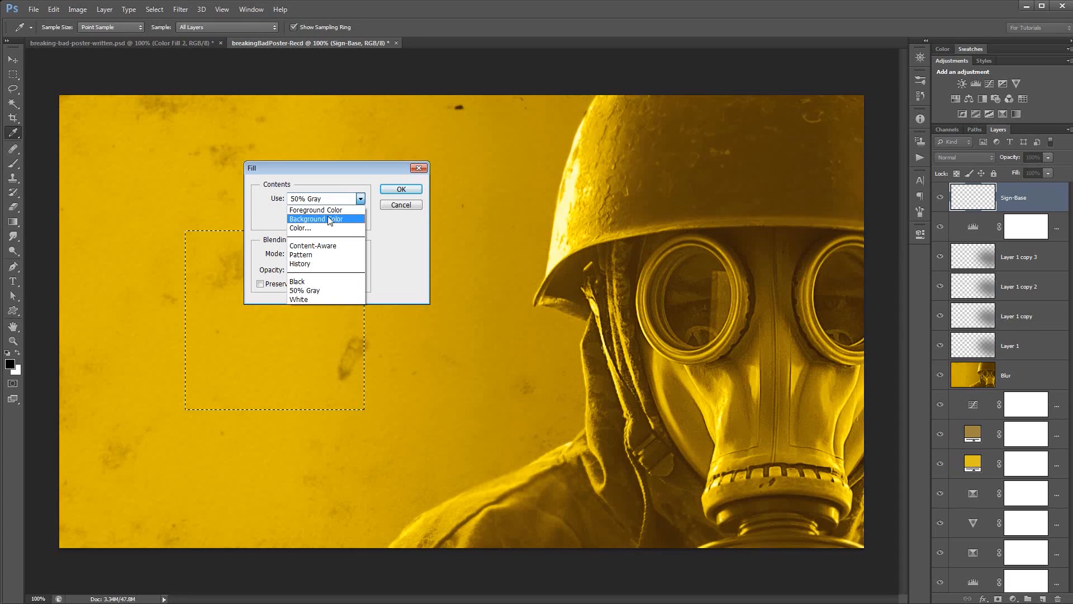
left_click(328, 211)
left_click(395, 190)
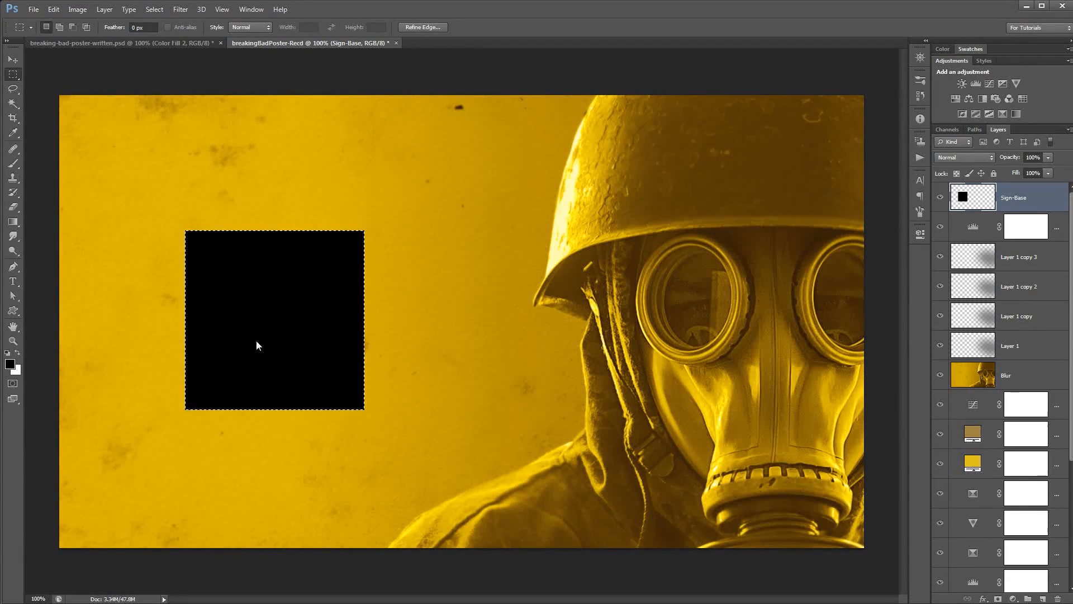
key("ctrl+d")
Rotate the black square 45 degrees with Free Transform to form a diamond.
key("ctrl+t")
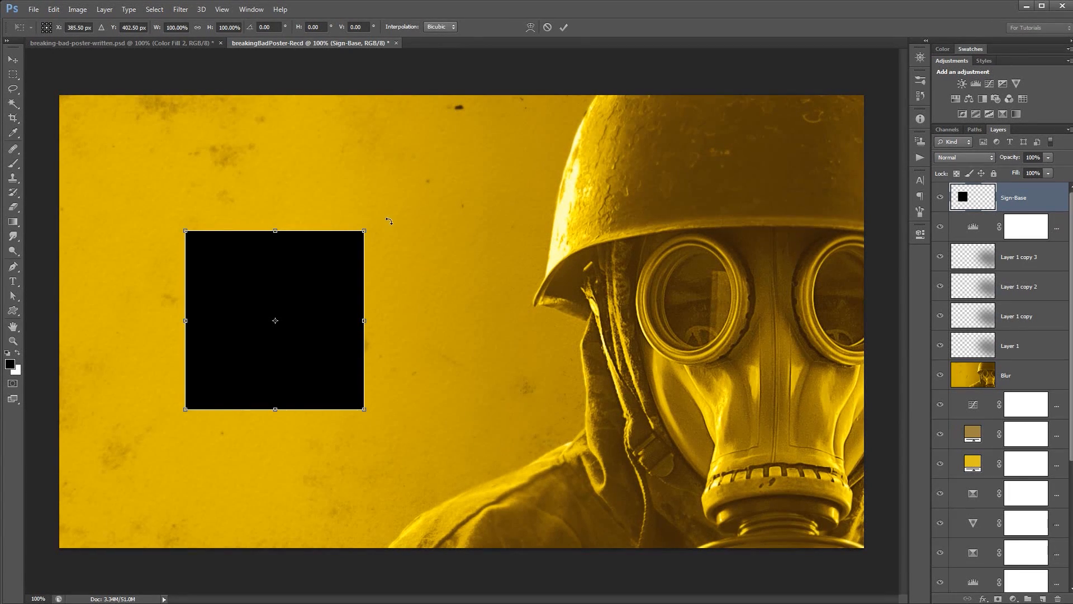
left_click_drag(382, 218, 425, 323)
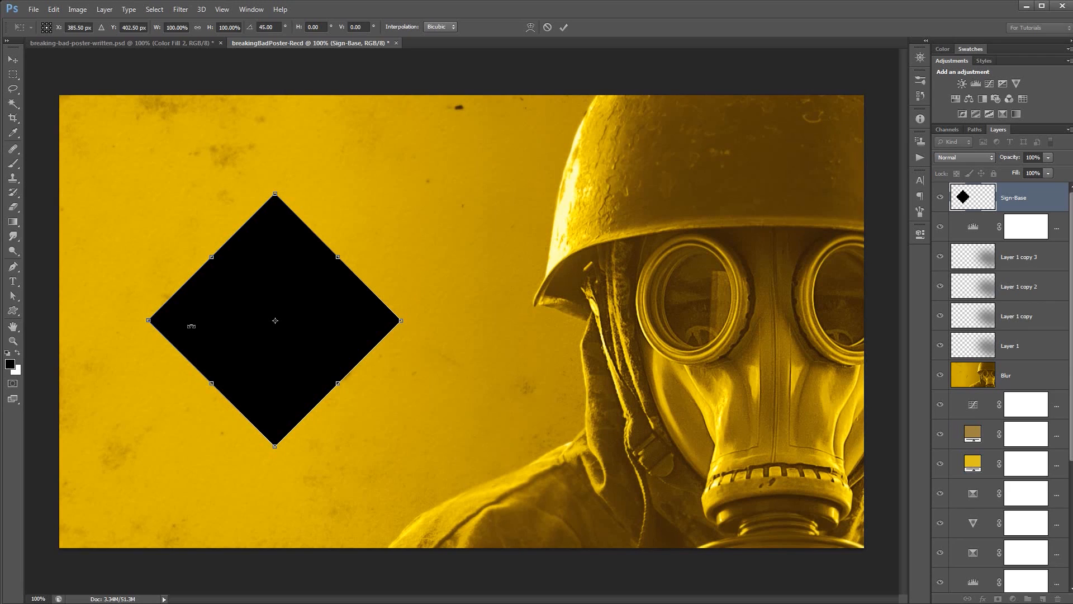
left_click(563, 27)
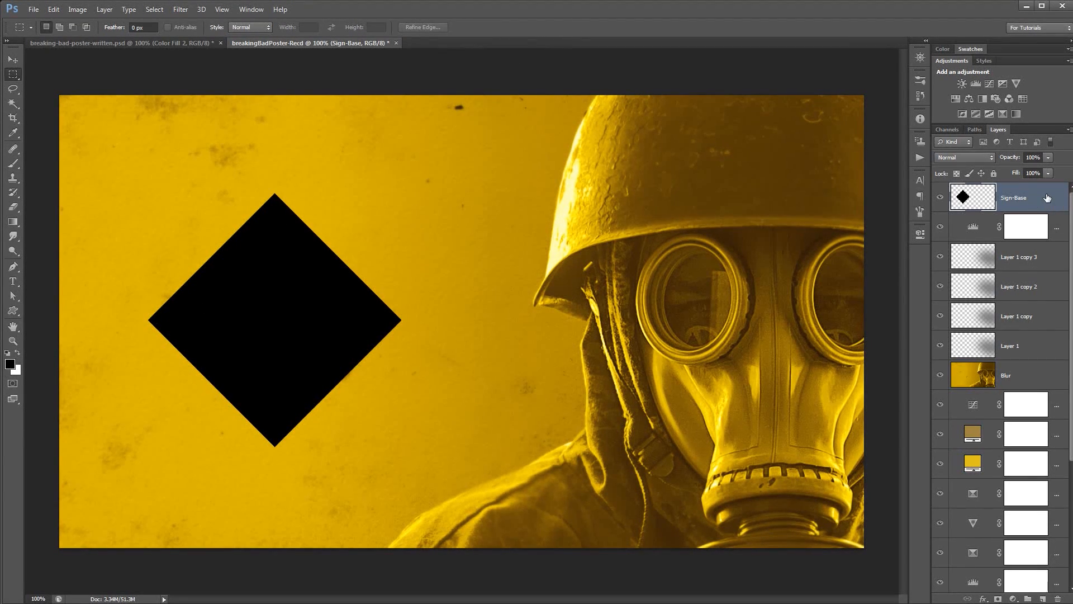
Duplicate the Sign-Base diamond, invert the copy to white, and scale it around its center to about 91.6%.
key("ctrl+j")
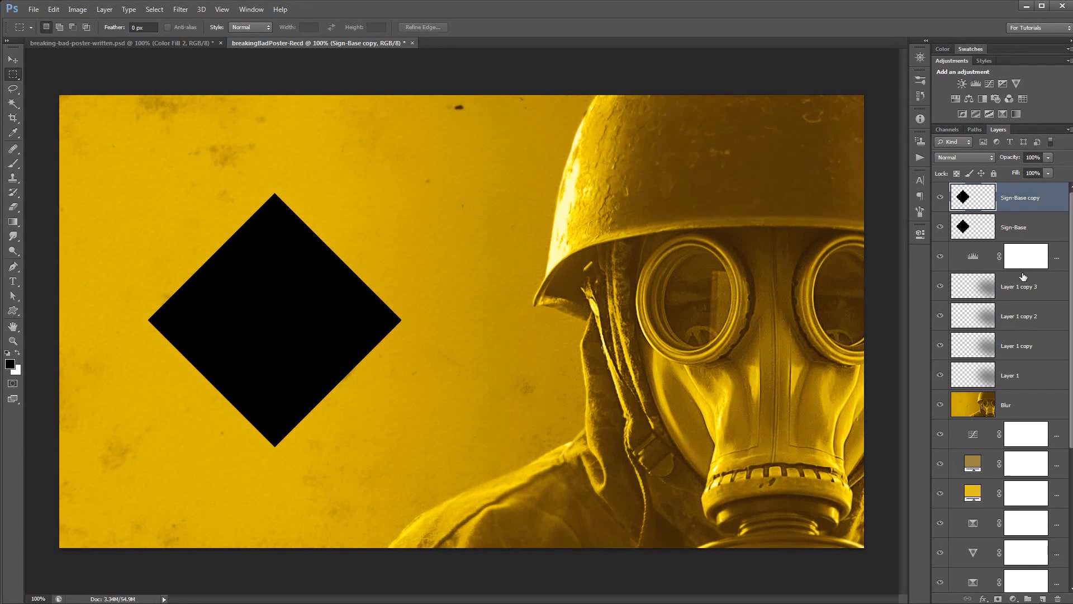
key("ctrl+i")
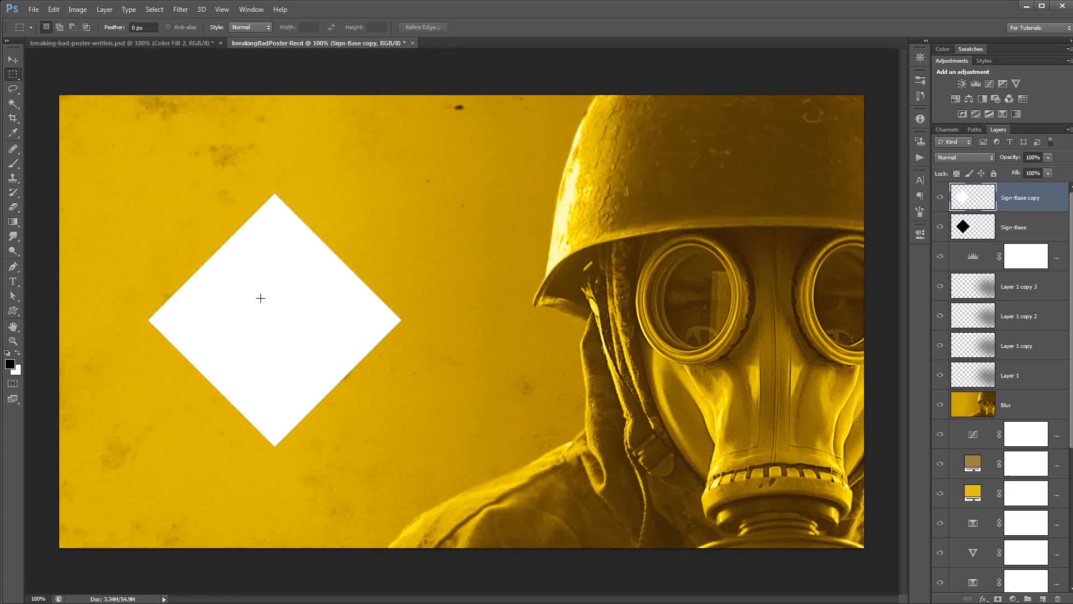
key("ctrl+t")
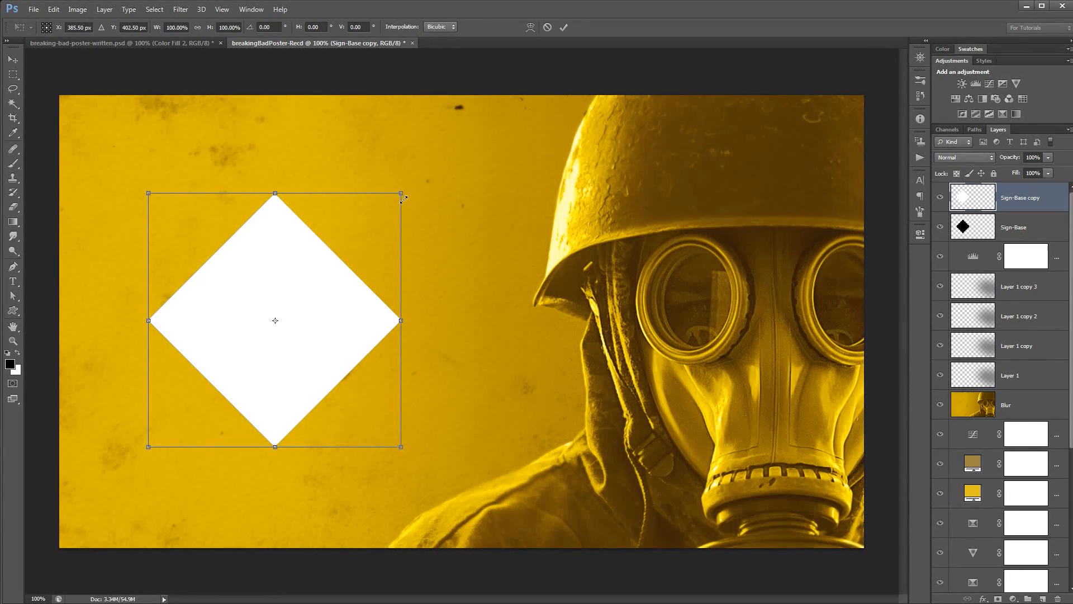
left_click_drag(402, 193, 391, 204)
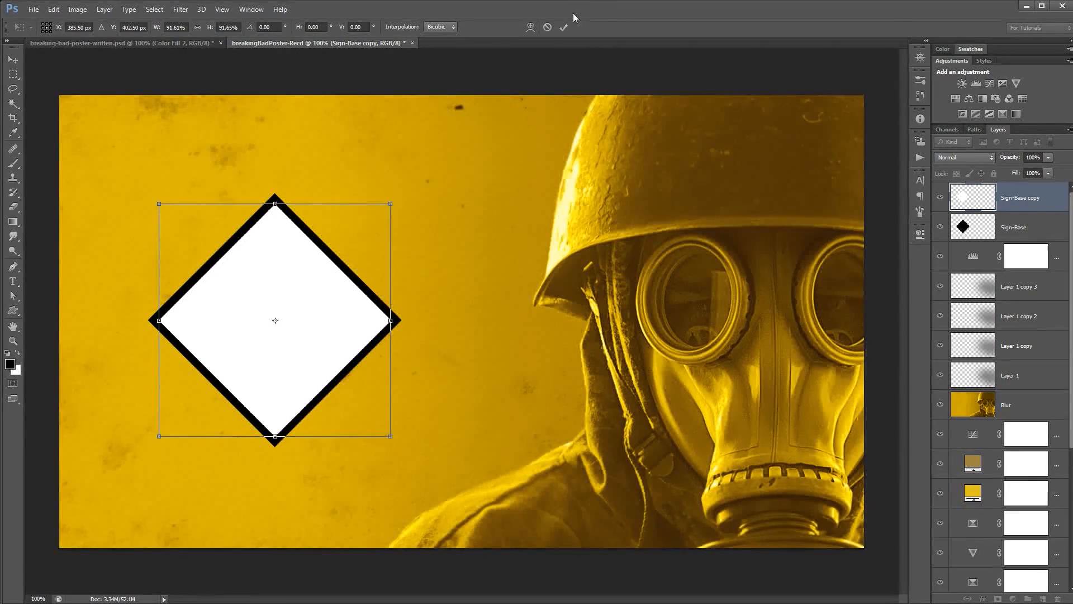
left_click(564, 27)
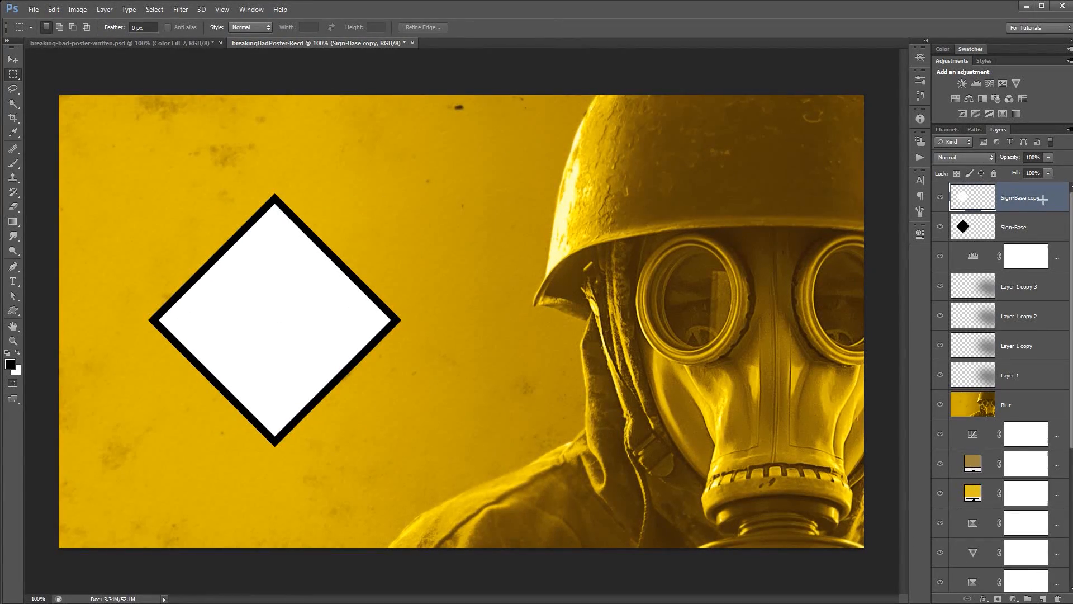
Duplicate the white diamond layer, fill the copy with black, and scale it around its center to about 97.4%.
key("ctrl+j")
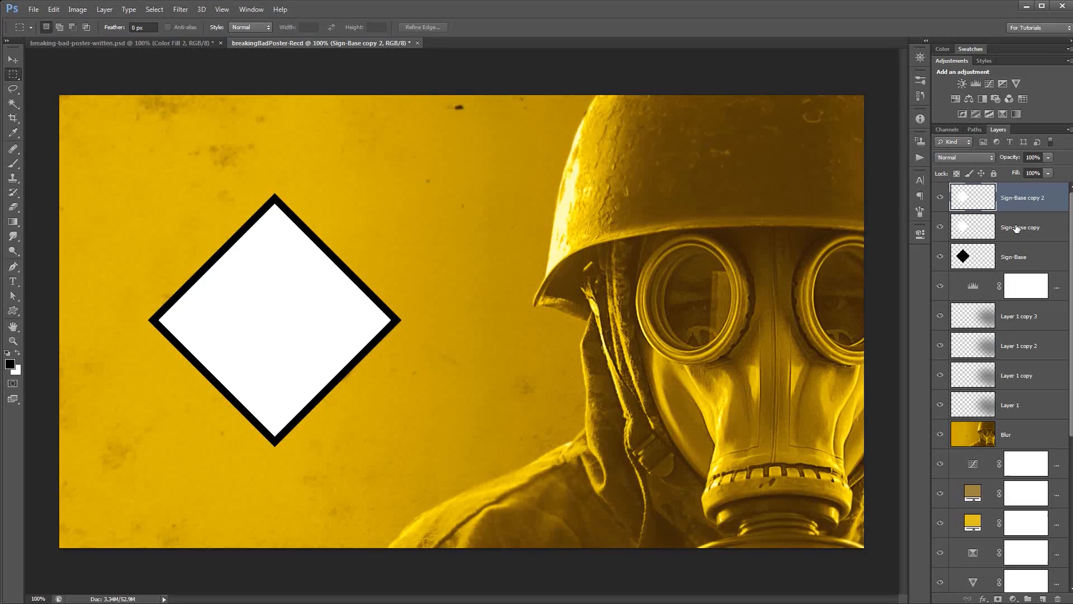
key("alt+shift+BackSpace")
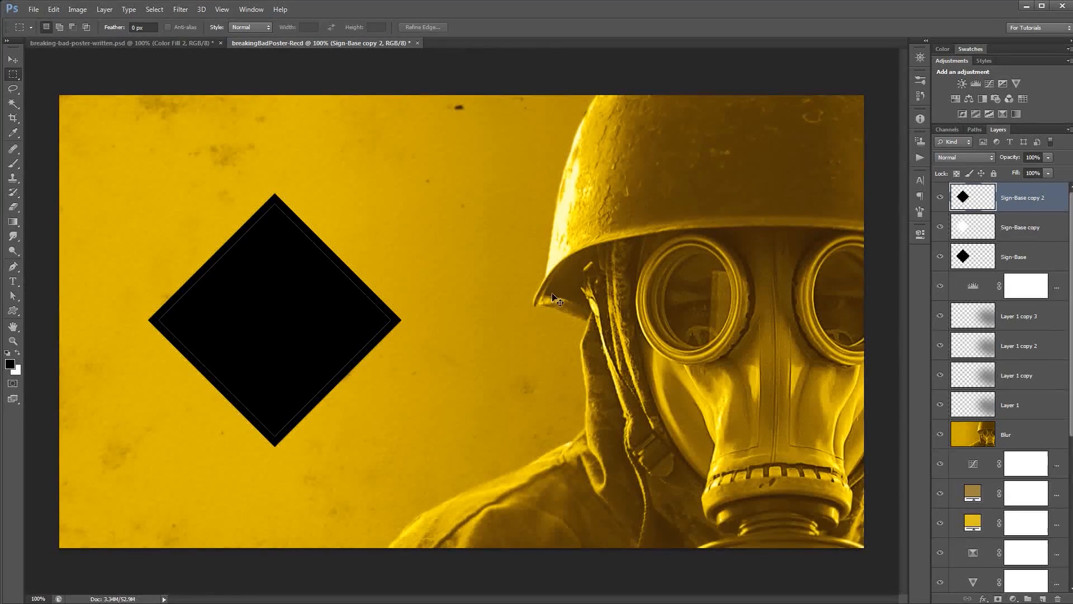
key("ctrl+t")
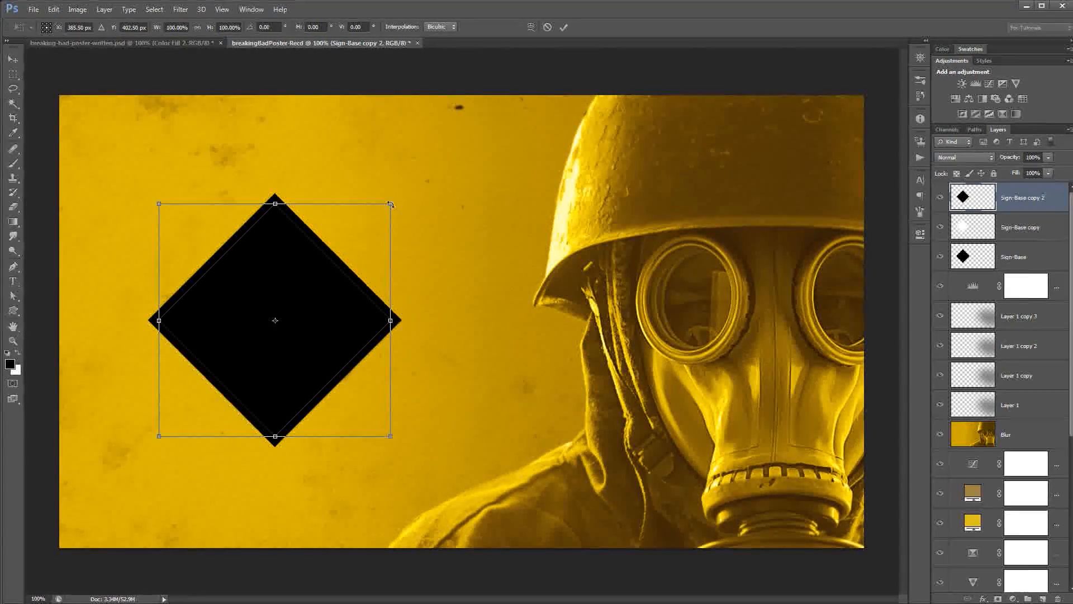
left_click_drag(389, 205, 386, 207)
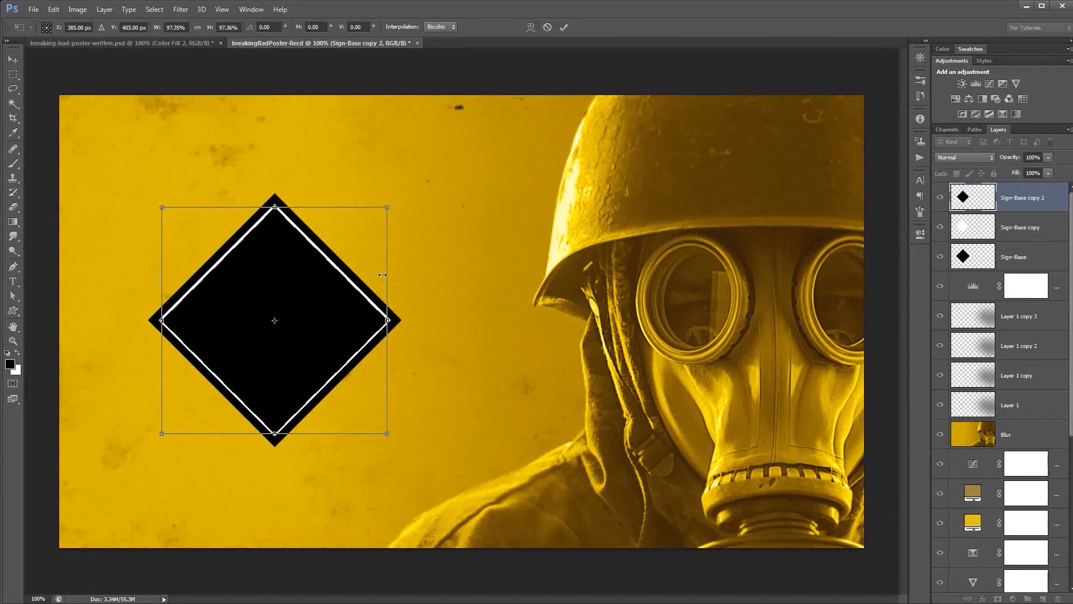
key("Return")
key("z")
left_click(294, 256)
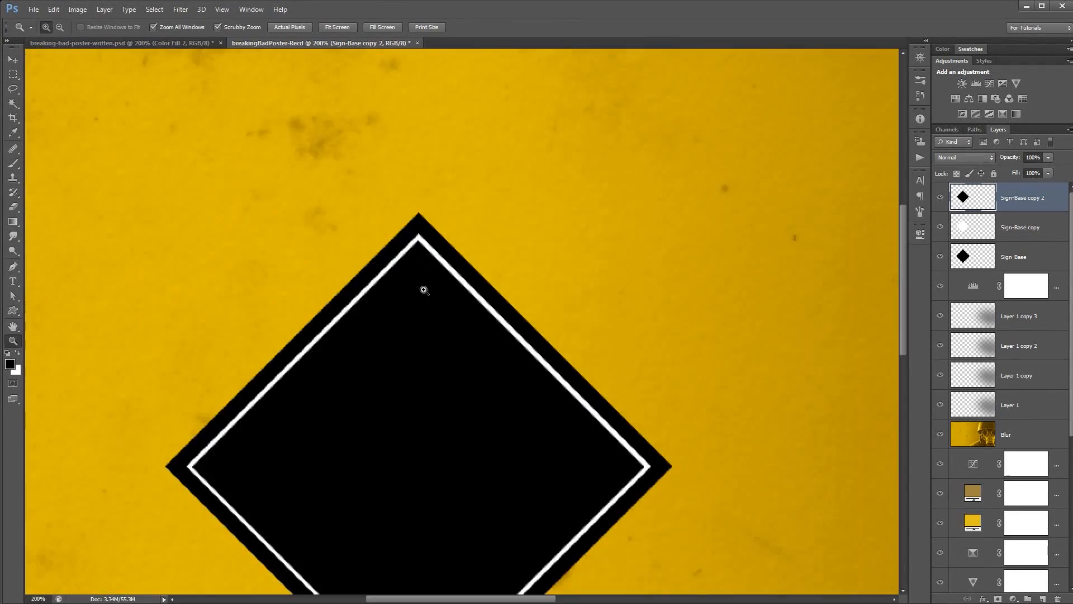
left_click(452, 314)
left_click_drag(498, 354, 364, 190)
key("v")
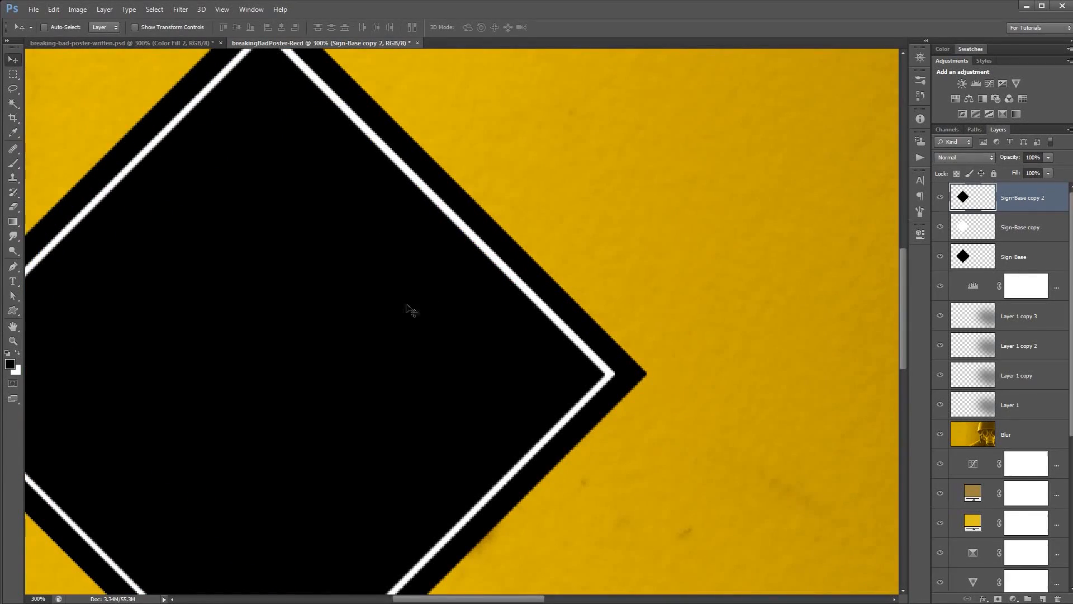
key("ctrl+minus")
key("ctrl+minus")
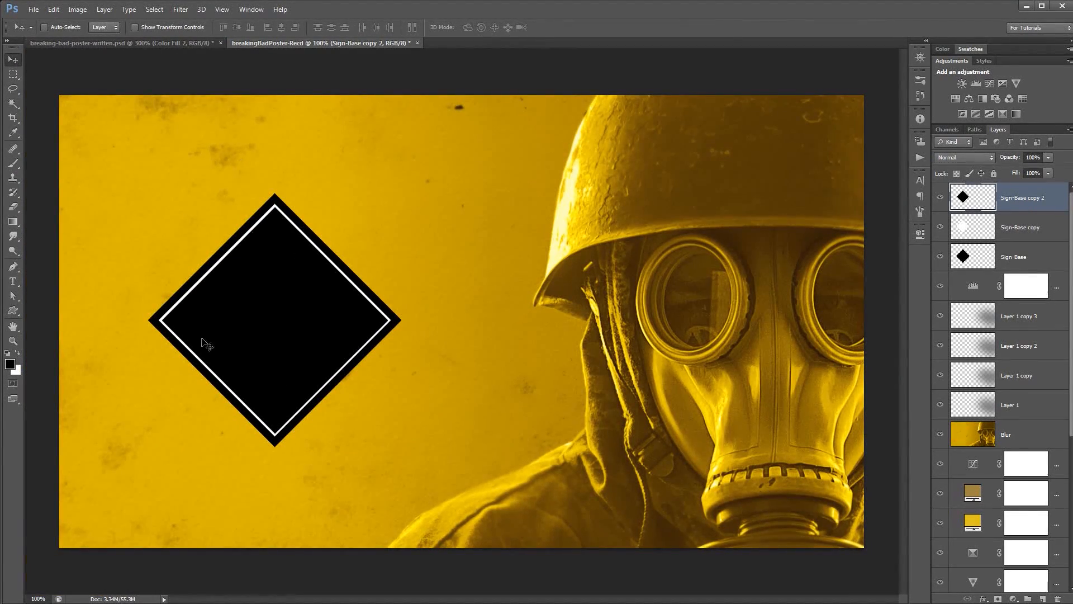
Group the three diamond layers and name the group Sign-Base.
left_click(1034, 259, "shift")
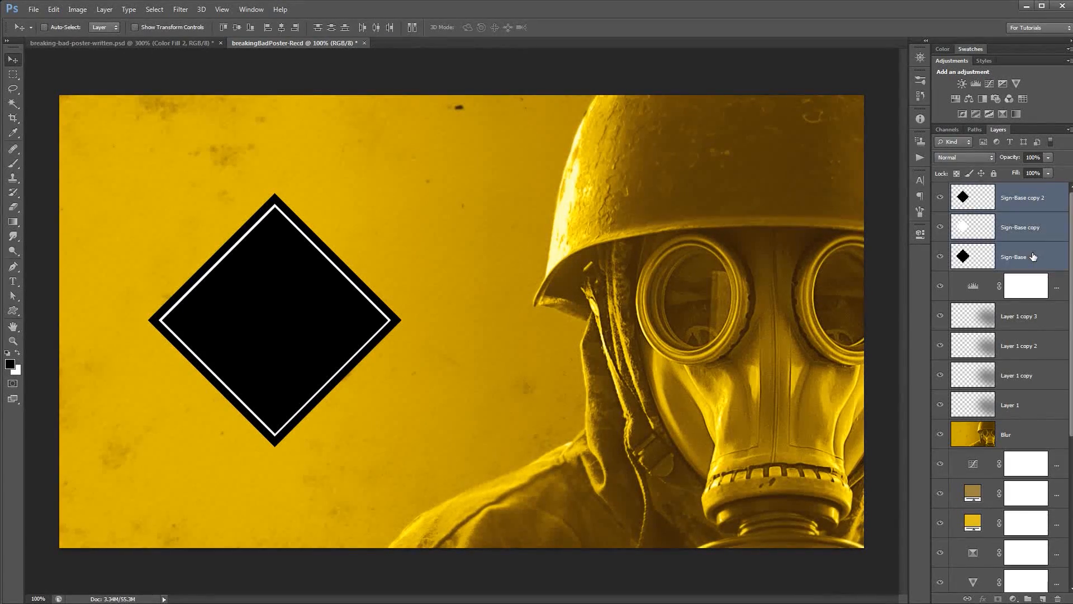
left_click(1049, 263)
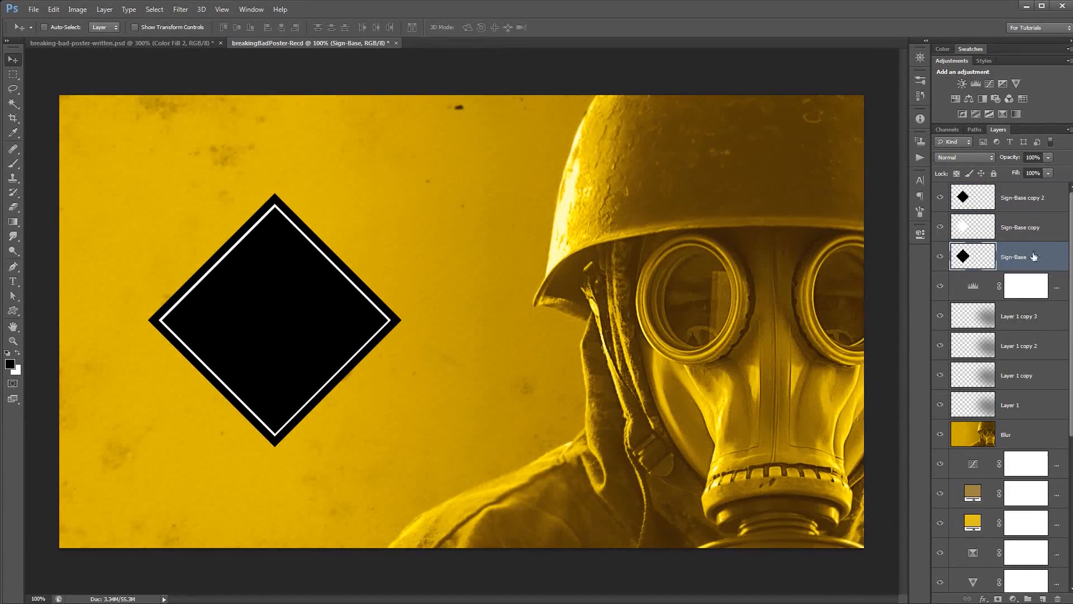
left_click(1032, 203, "shift")
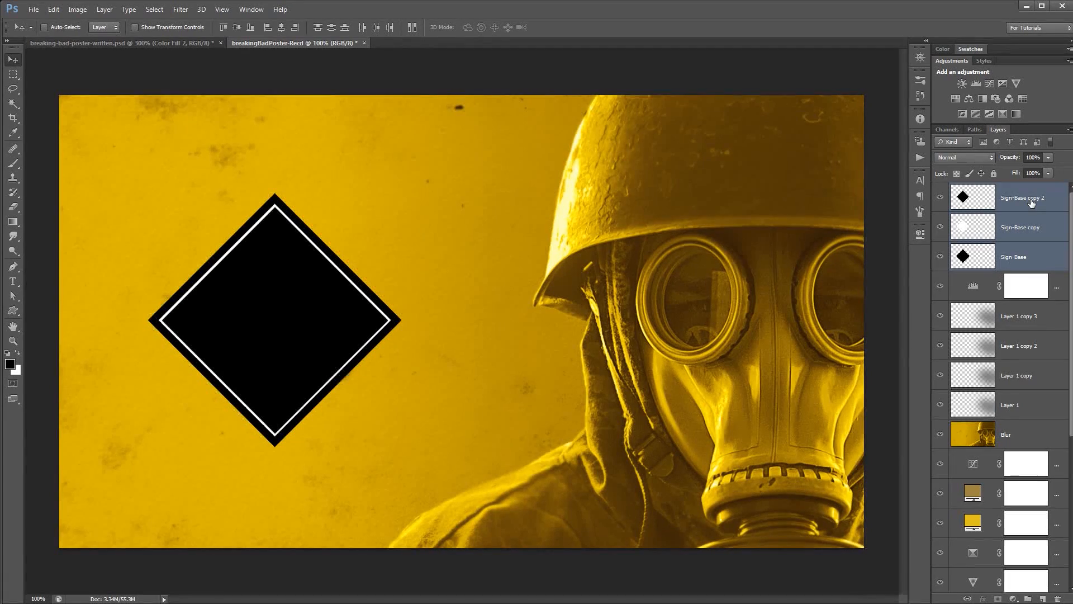
key("ctrl+g")
double_click(993, 190)
type("ase")
key("Return")
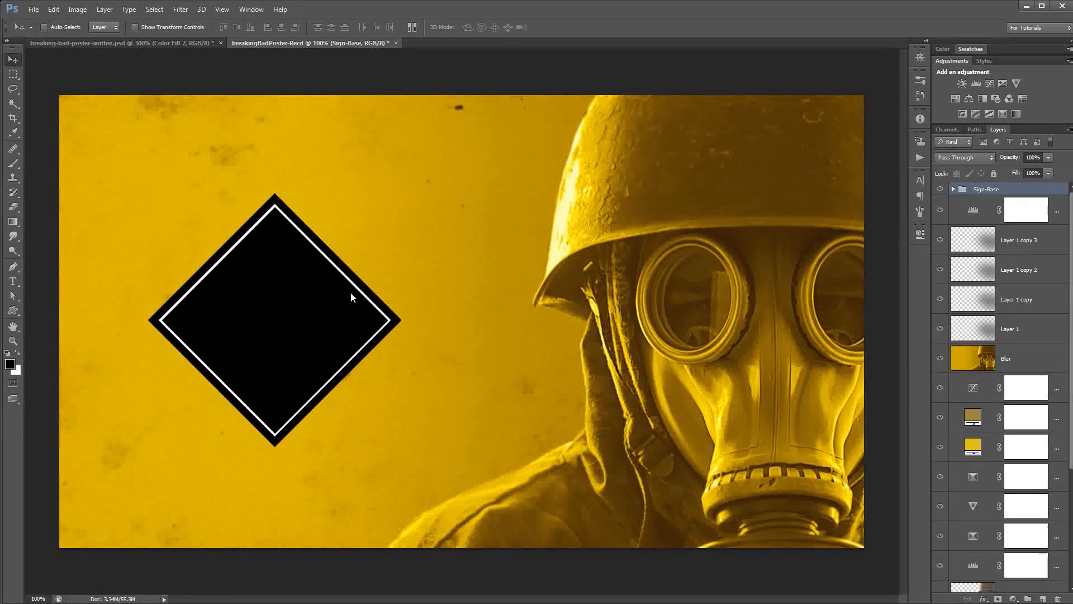
Scale the Sign-Base group down slightly around its center with Free Transform.
key("ctrl+t")
left_click_drag(402, 195, 397, 200)
key("Return")
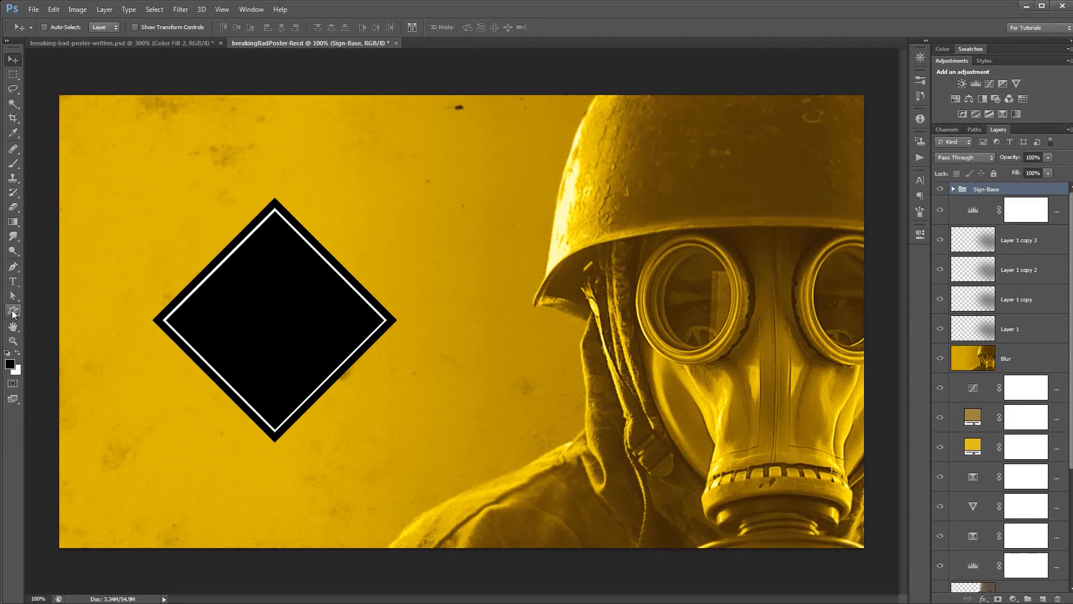
Draw a small white wheelchair custom shape in the upper corner of the diamond and nudge it onto the vertical center.
left_click(21, 312)
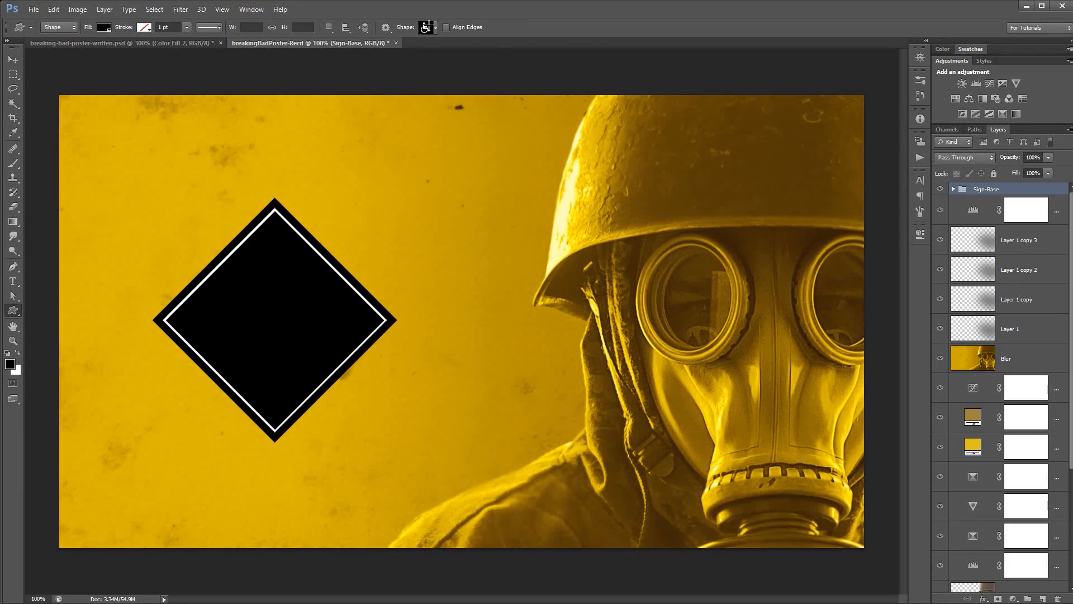
left_click(425, 28)
scroll(391, 318, "down", 3)
scroll(497, 386, "down", 13)
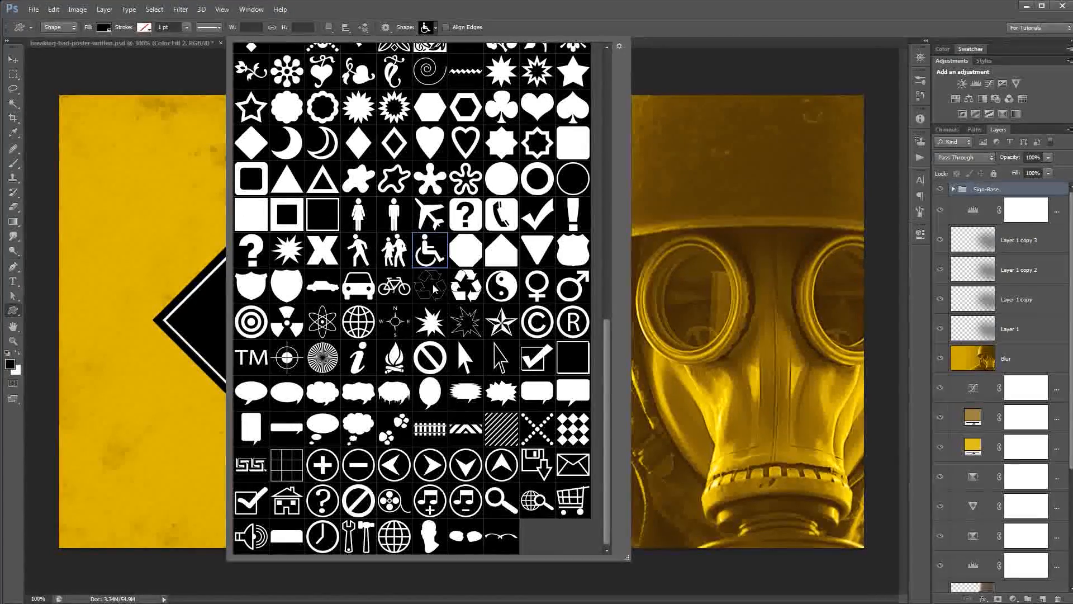
left_click(619, 46)
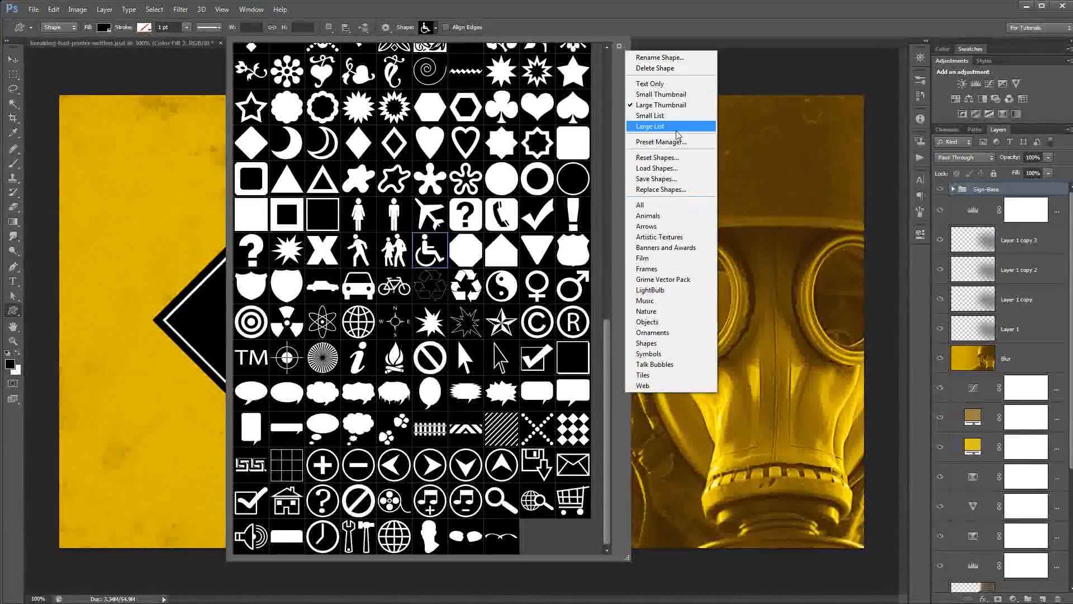
left_click(619, 46)
left_click(435, 28)
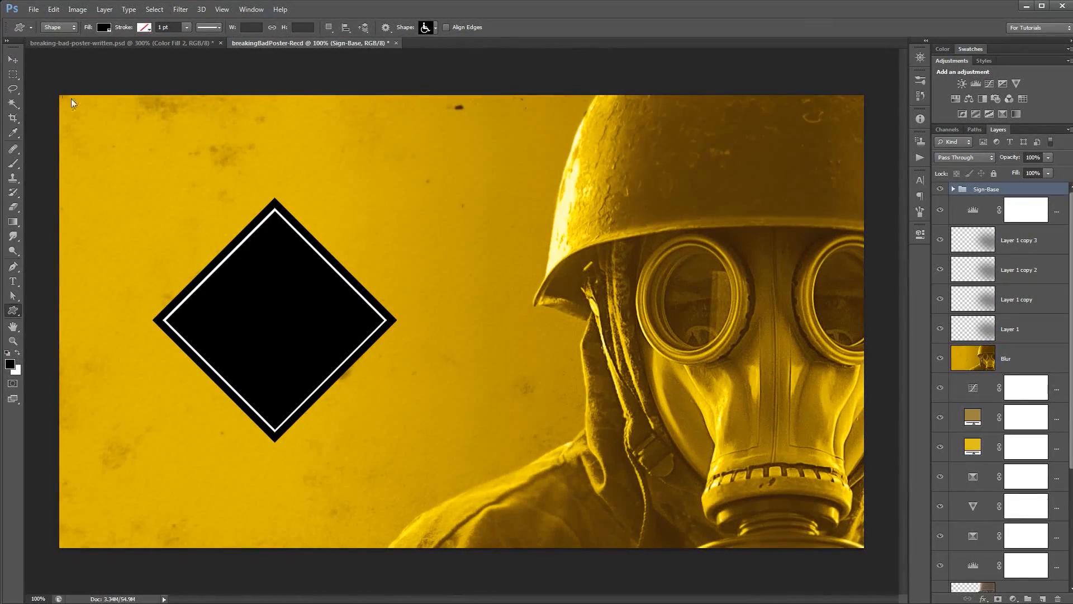
key("x")
mouse_move(259, 242)
left_mouse_down()
mouse_move(288, 277)
mouse_move(280, 258)
mouse_move(294, 258)
mouse_move(275, 252)
left_mouse_up()
key("v")
key("Right")
key("Right")
key("Right")
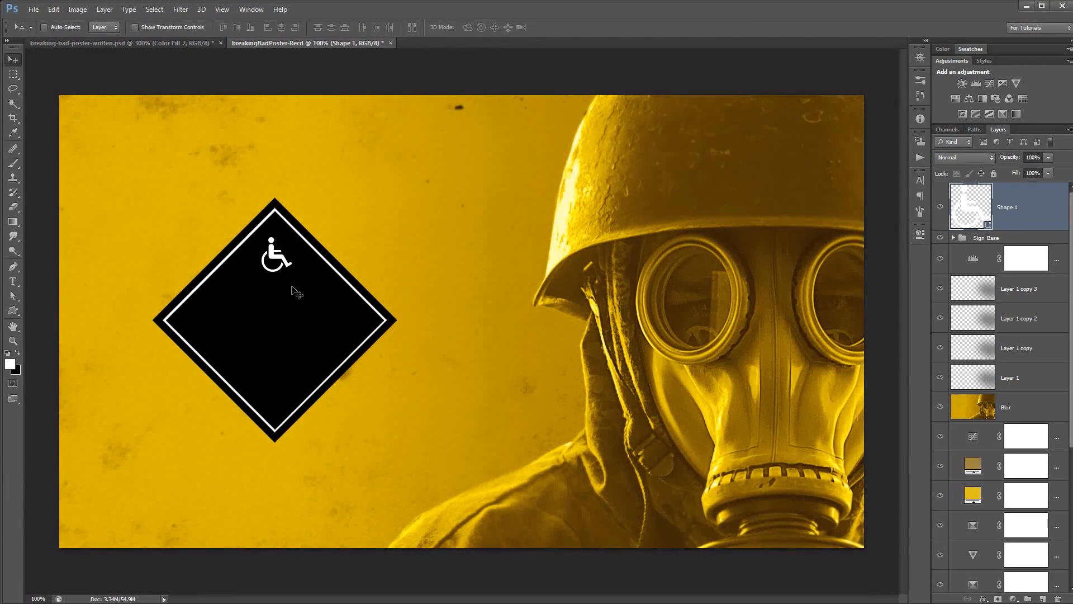
Add a white "4" in 36 pt Arial Black and place it in the lower corner of the diamond.
left_click(12, 281)
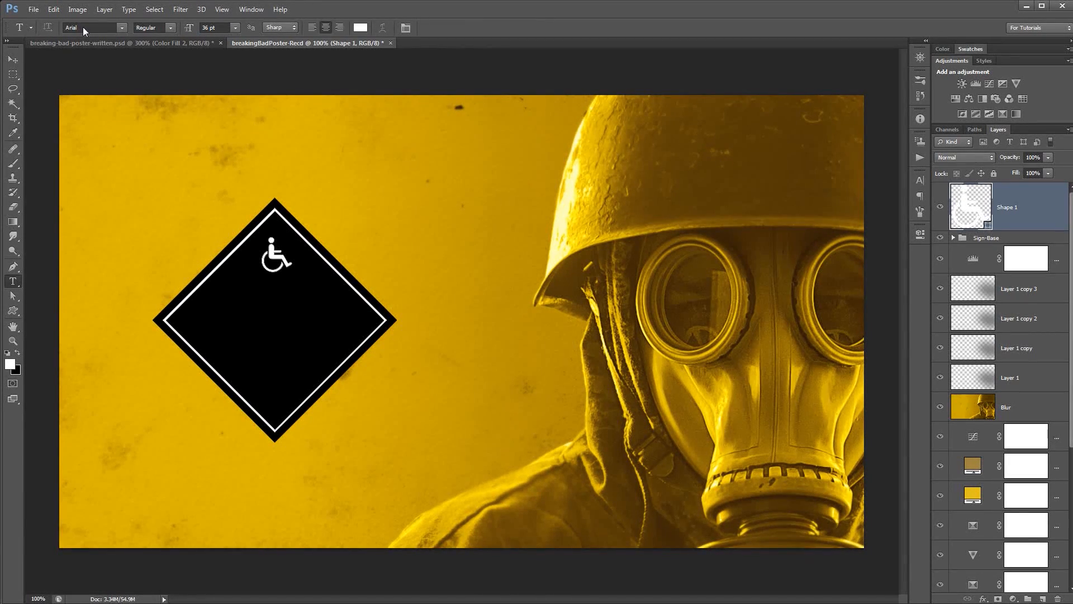
left_click(150, 28)
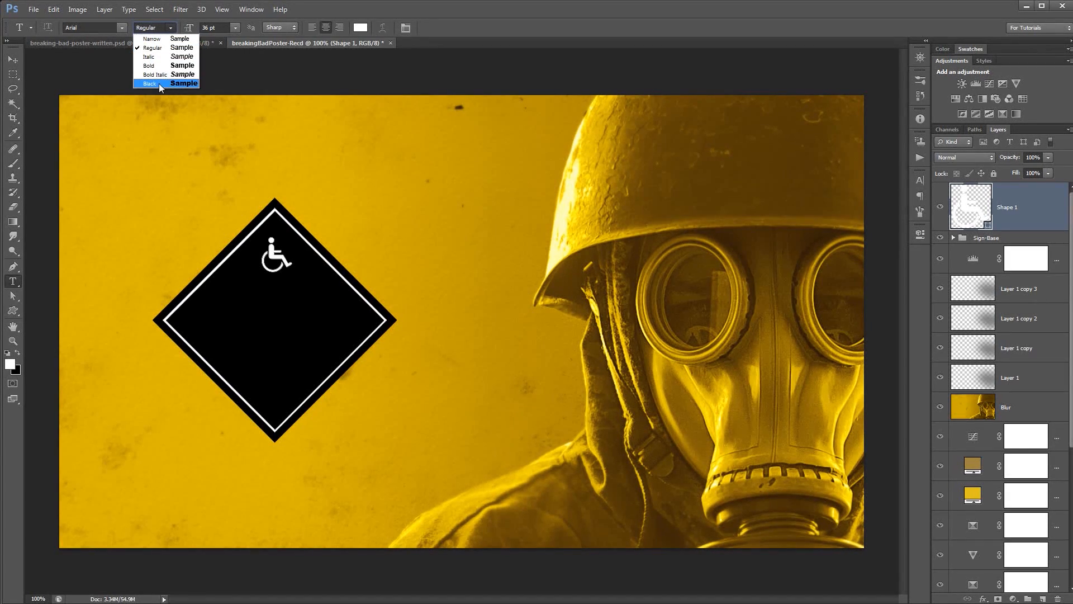
left_click(160, 85)
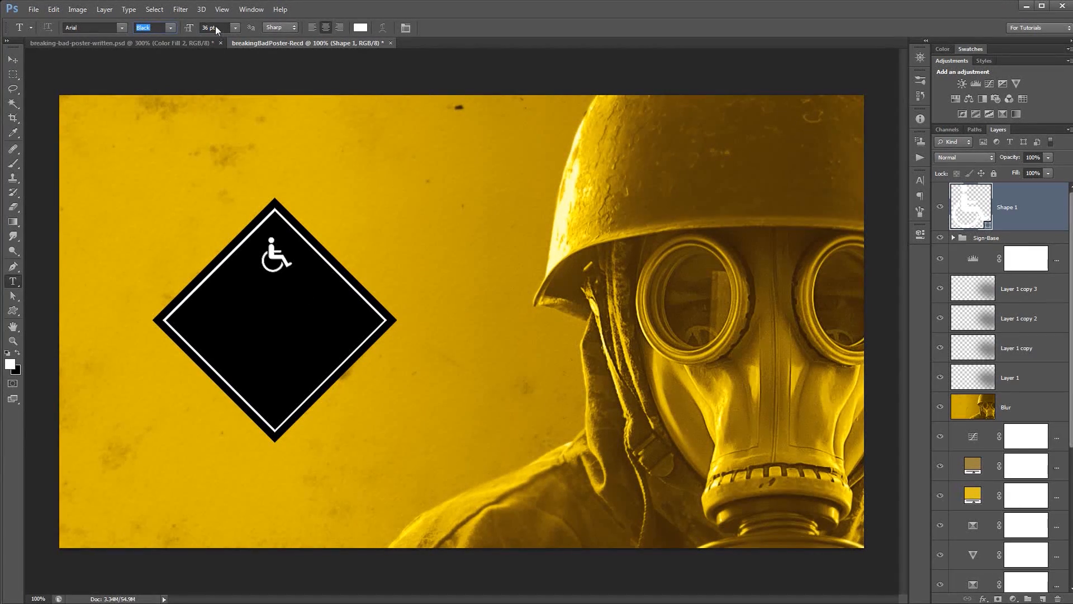
left_click_drag(266, 374, 286, 405)
type("4")
left_click(327, 402)
key("v")
left_click_drag(279, 382, 280, 398)
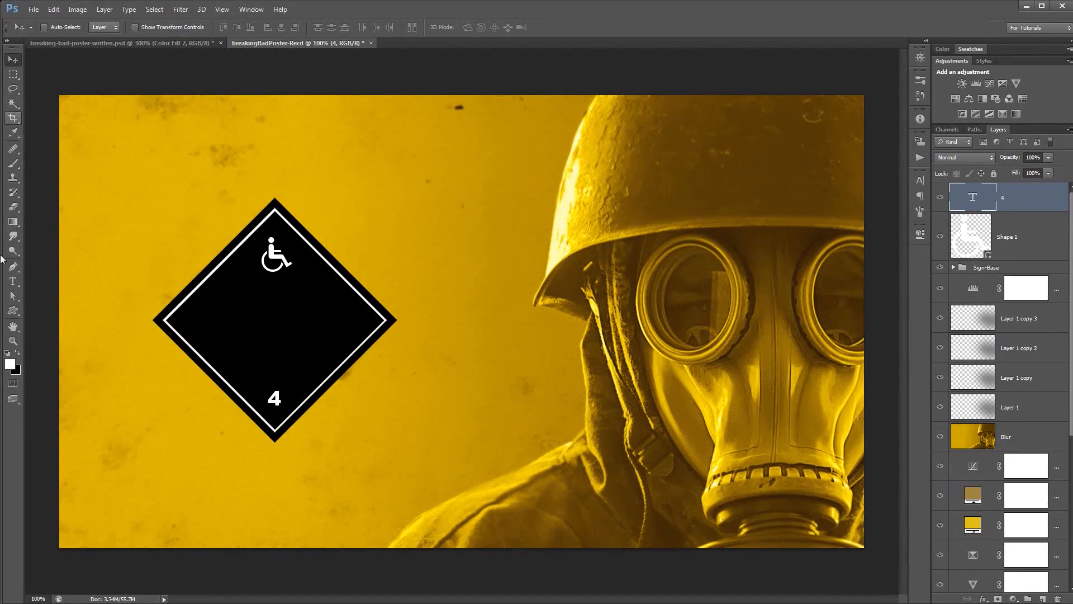
Create a text box across the middle of the diamond and enter "WARNING:" as its first line.
left_click(13, 281)
left_click_drag(203, 272, 354, 370)
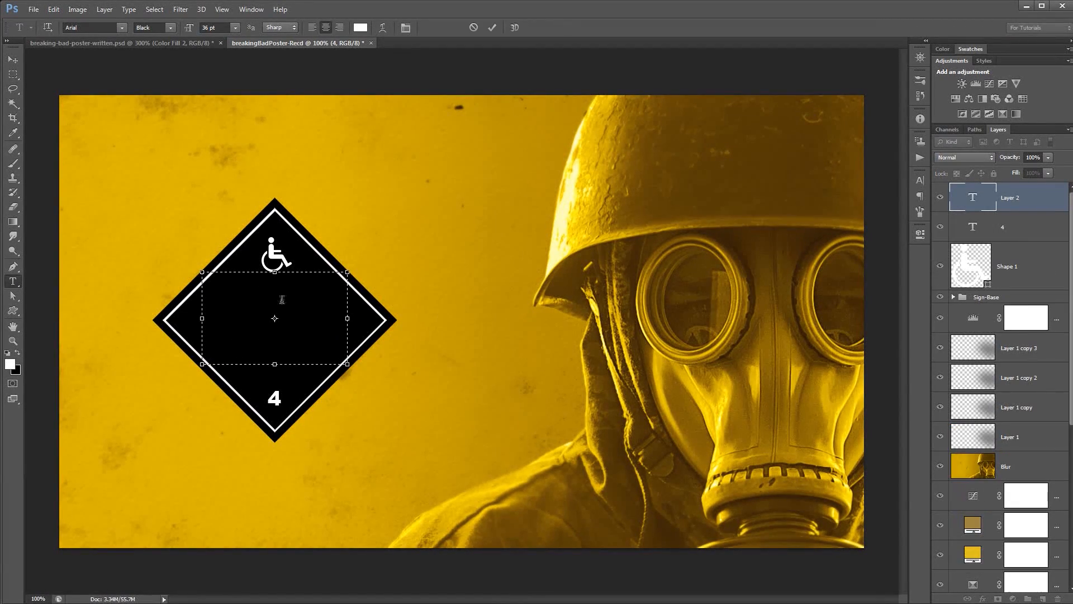
type("WAR MING")
key("BackSpace")
key("BackSpace")
key("BackSpace")
key("BackSpace")
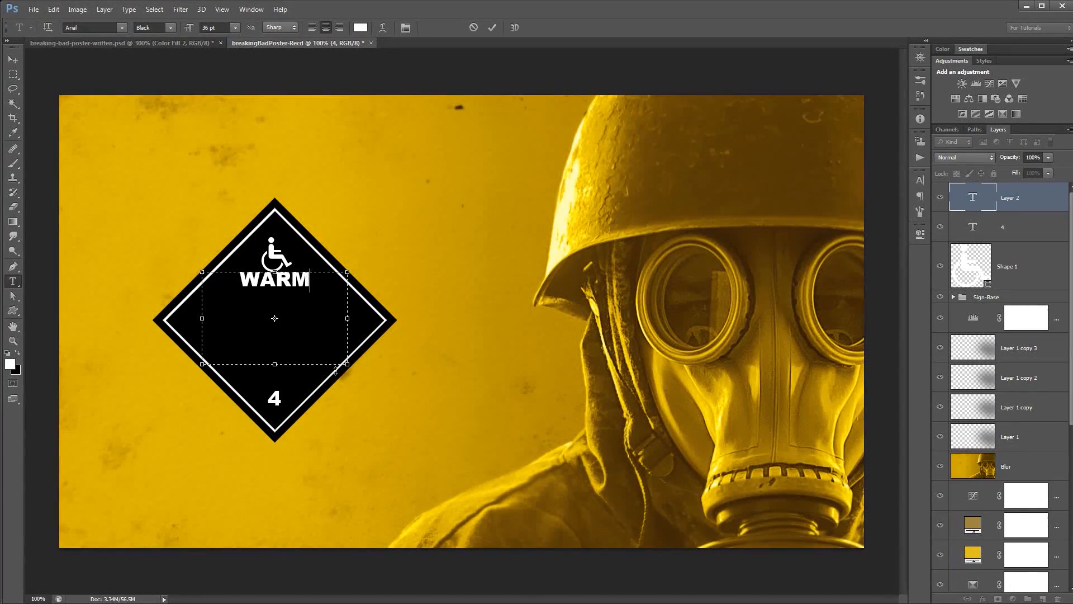
type("NING")
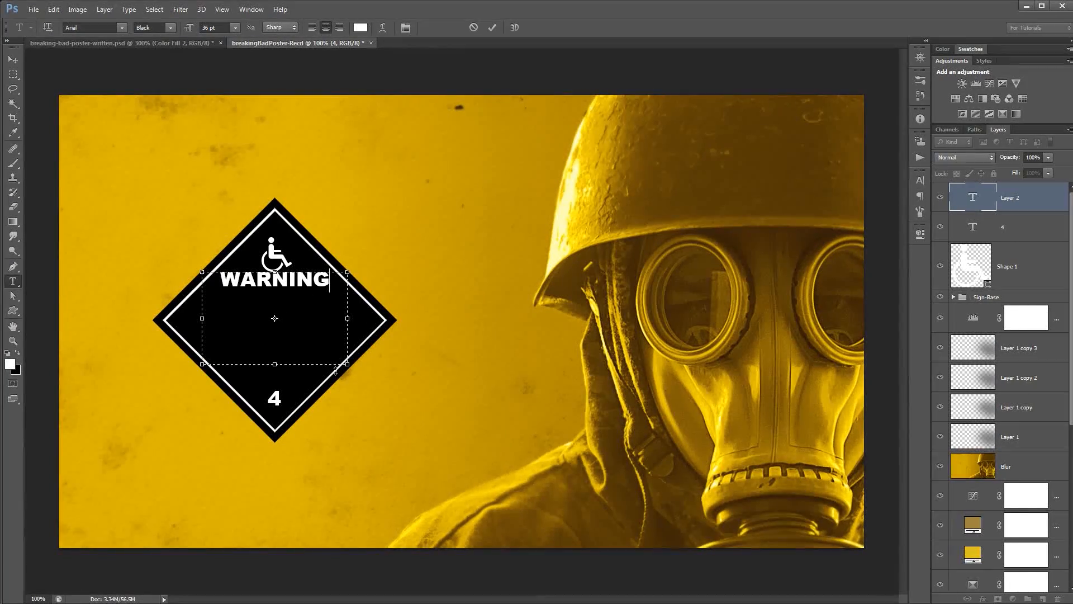
type(":")
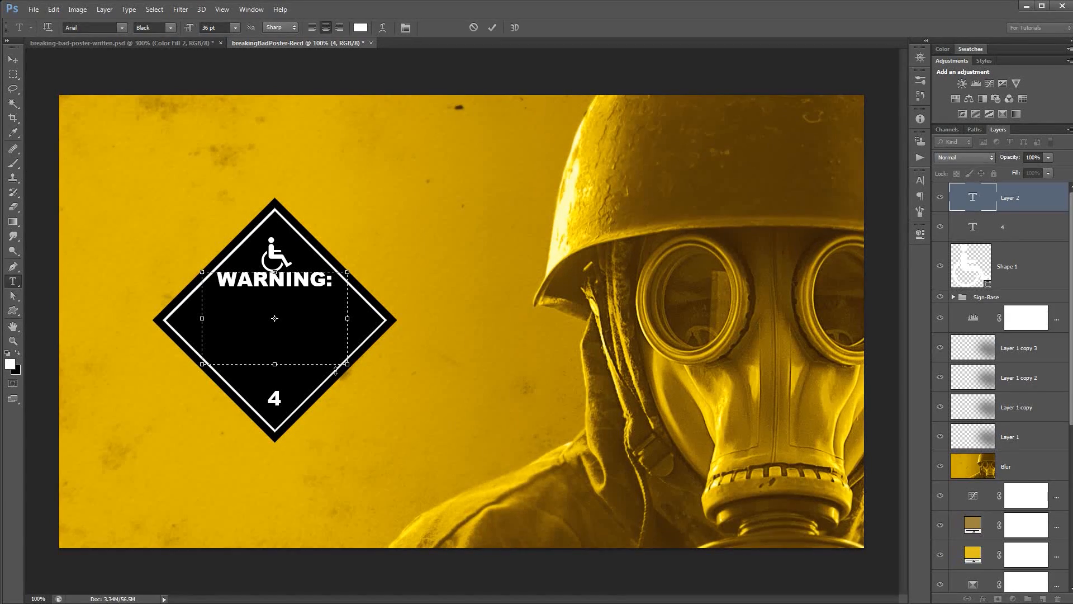
Add the lines "EXTREMELY" and "VOLATILE" and move the finished text down between the wheelchair symbol and the number.
key("Return")
type("EXTRE")
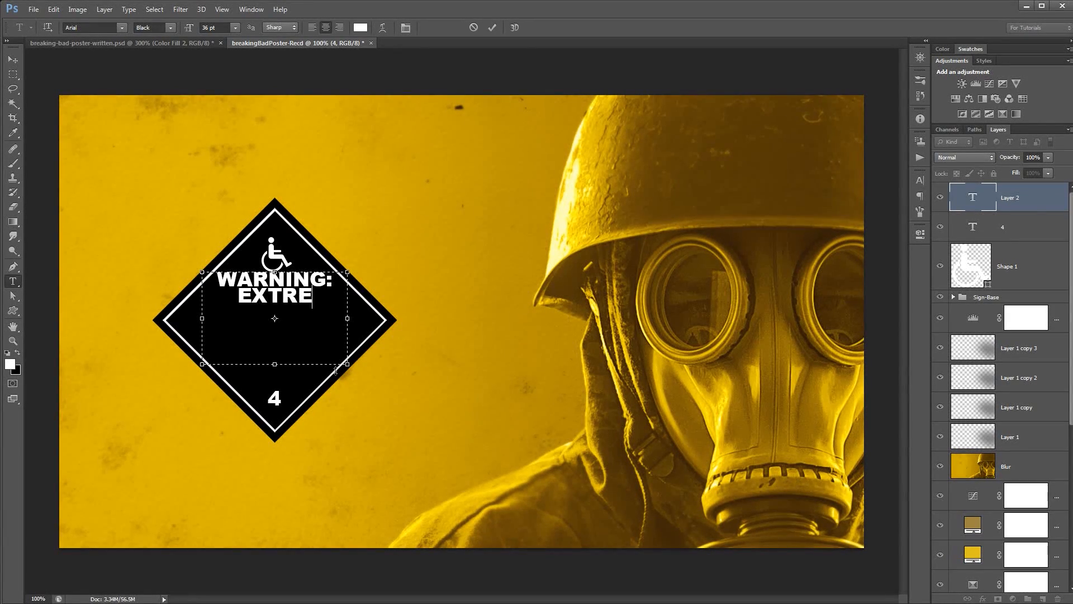
type("MELU")
key("BackSpace")
type("Y")
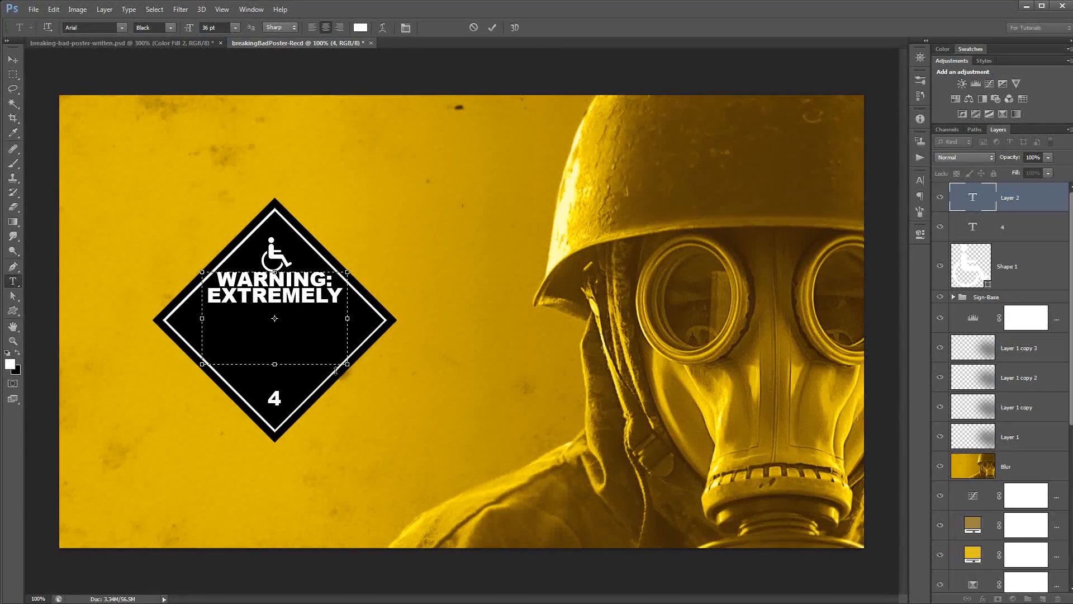
key("Return")
type("VOLATILE")
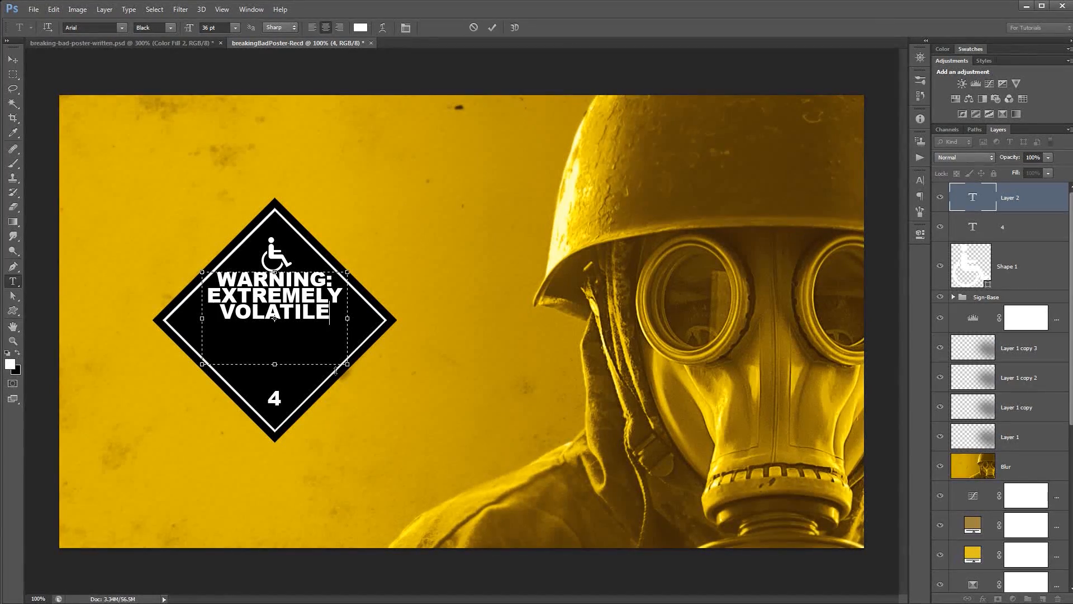
key("ctrl+Return")
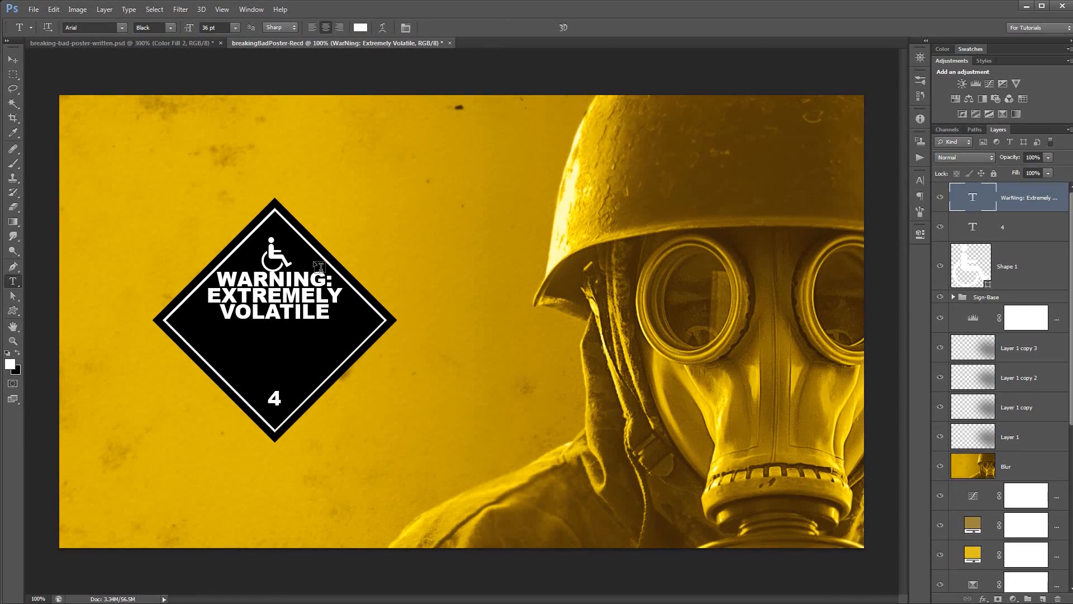
key("v")
left_click_drag(296, 300, 296, 327)
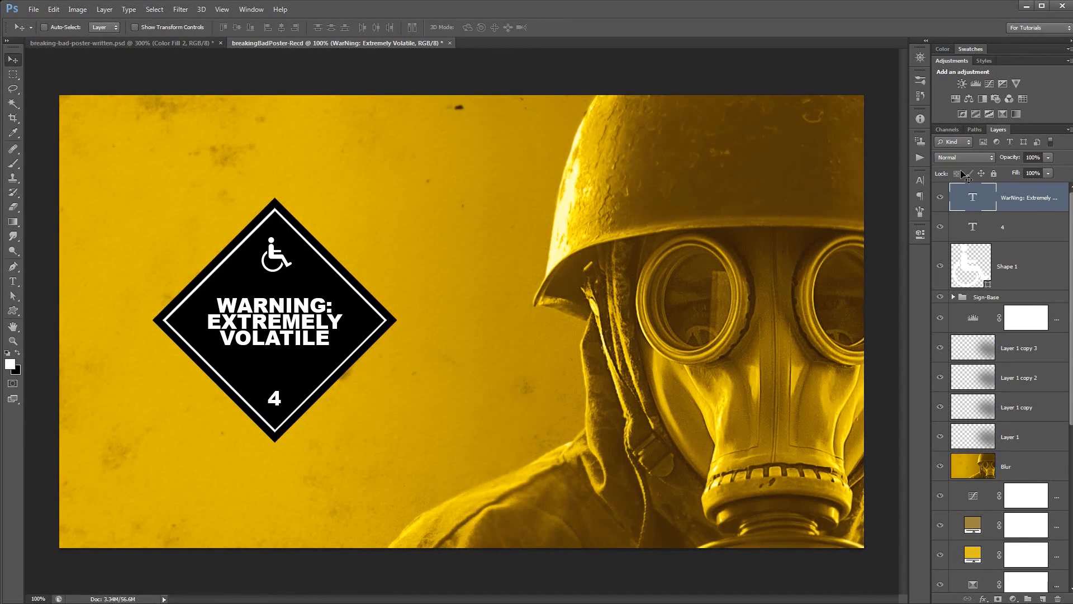
Set the warning text's font style to Regular and its leading to Auto.
left_click(921, 180)
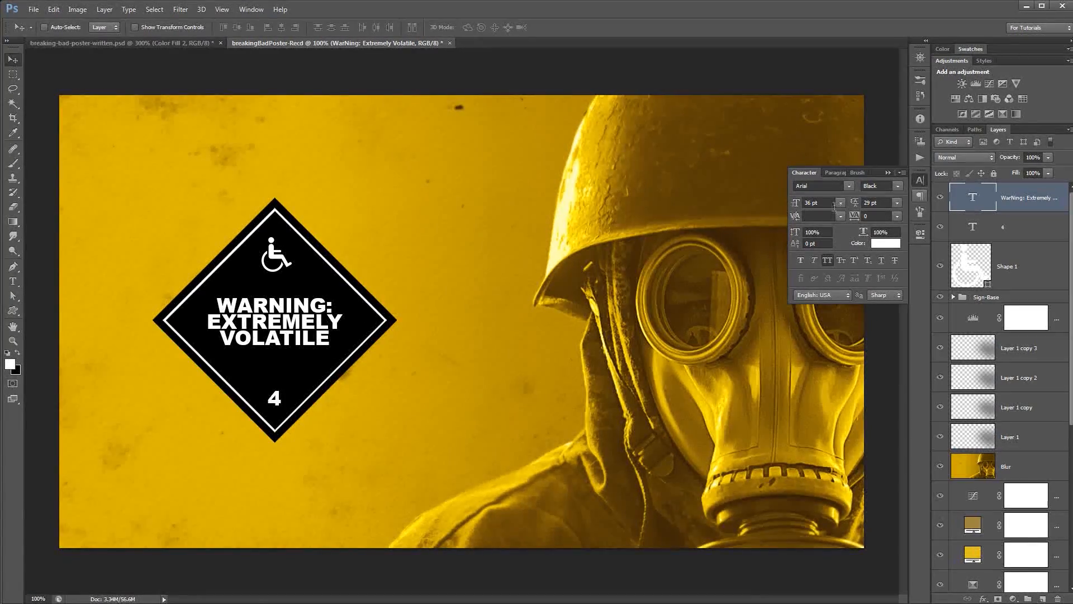
left_click(889, 186)
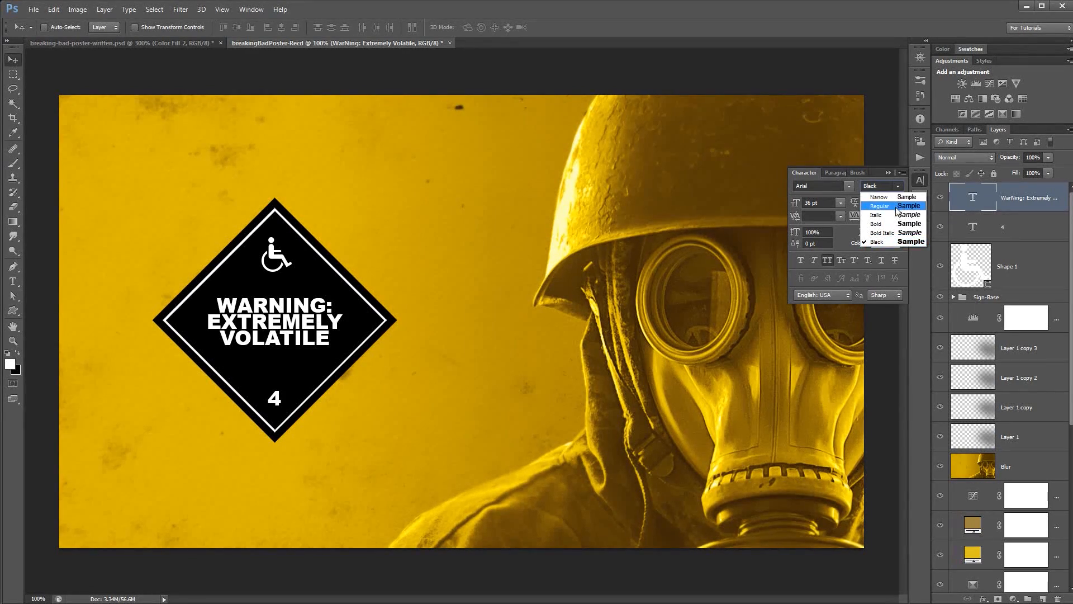
left_click(896, 206)
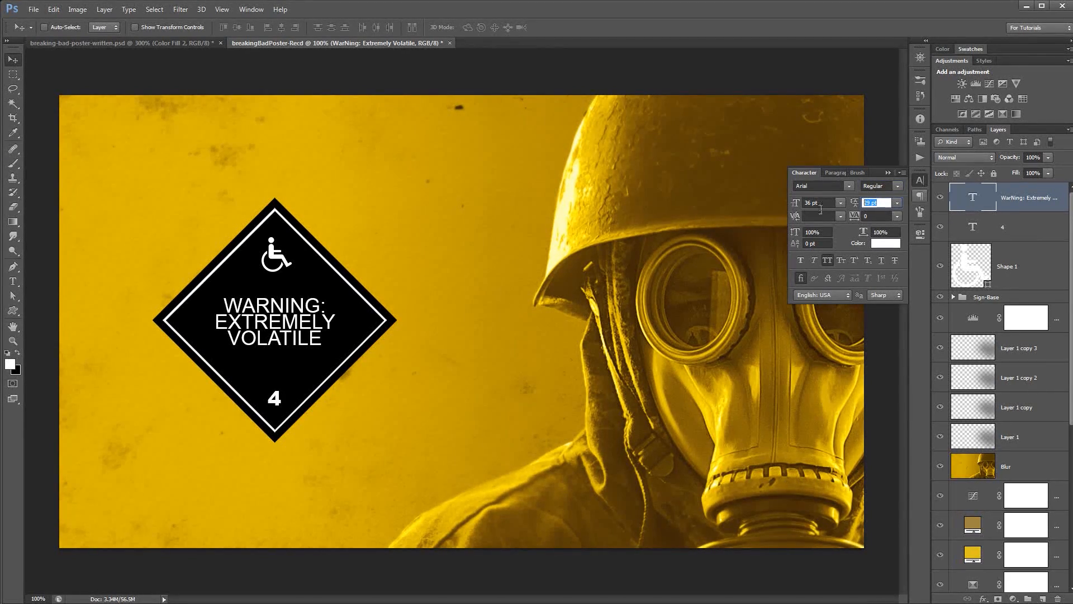
key("BackSpace")
key("Return")
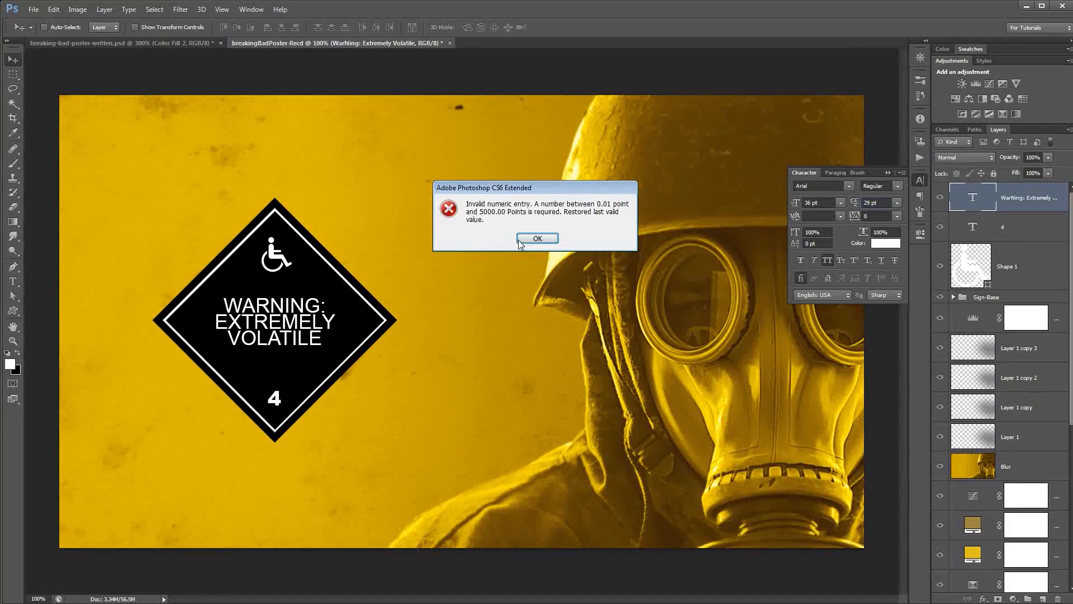
left_click(517, 241)
left_click(898, 202)
left_click(880, 211)
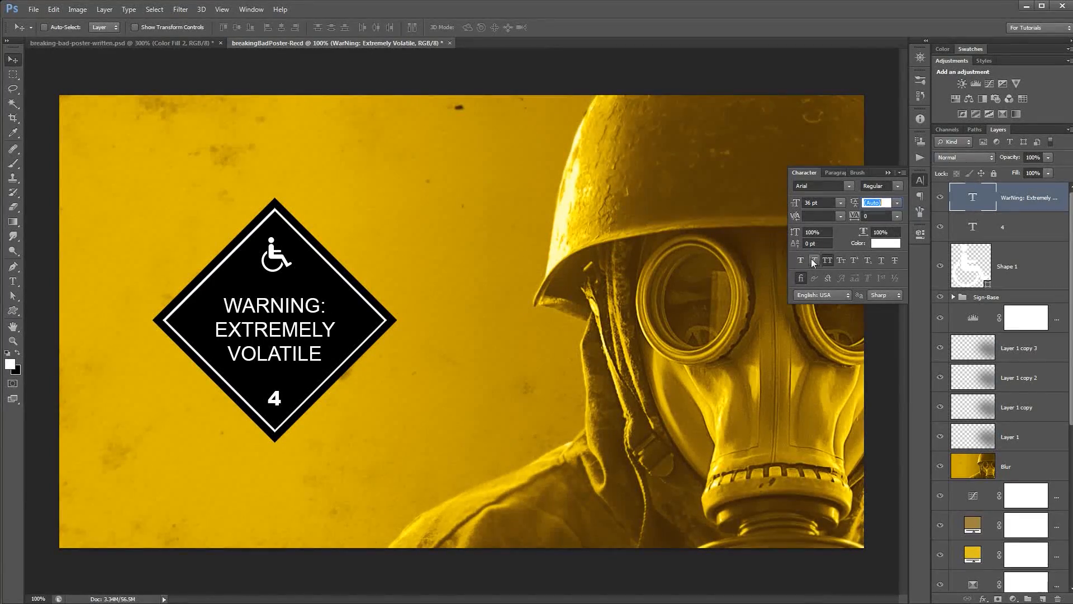
Move the warning text slightly up within the diamond.
left_click(824, 233)
left_click(269, 327)
left_click_drag(300, 322, 299, 317)
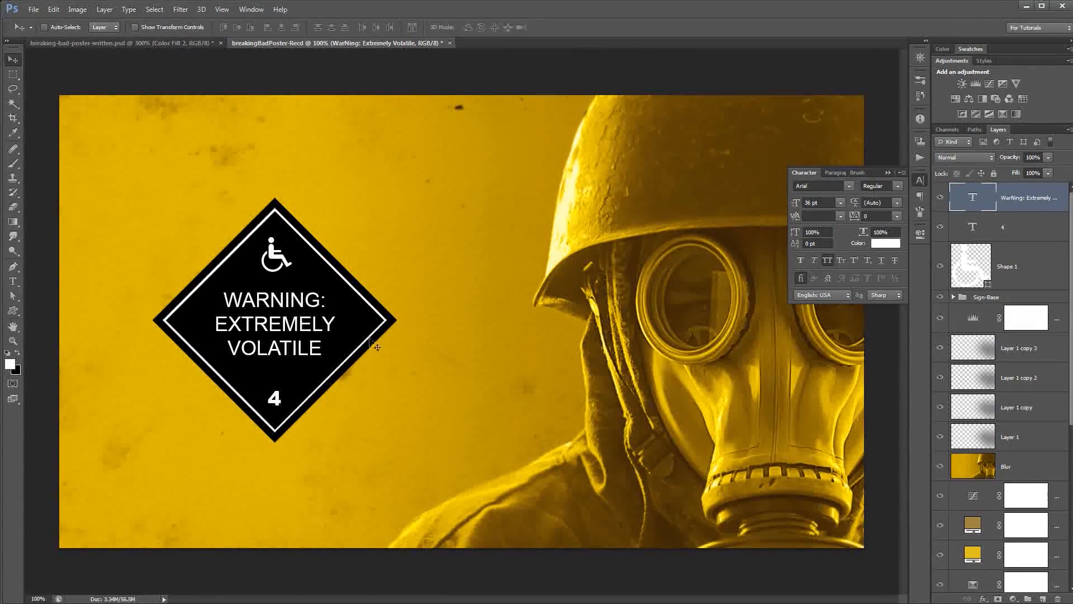
Select the "4" text layer and float the Character panel next to the sign.
left_click(1006, 226)
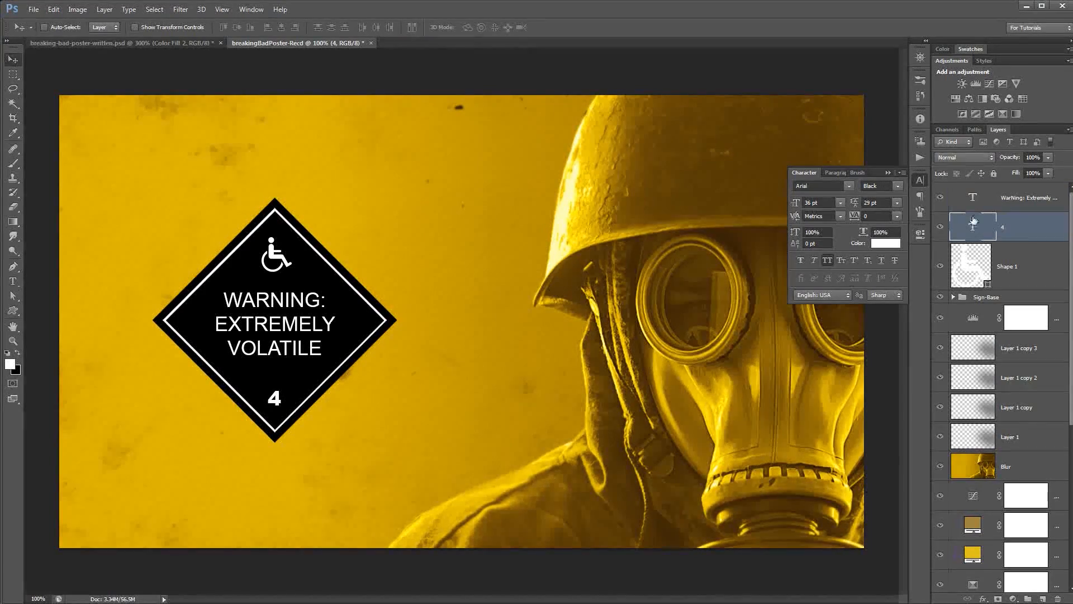
left_click_drag(875, 175, 576, 226)
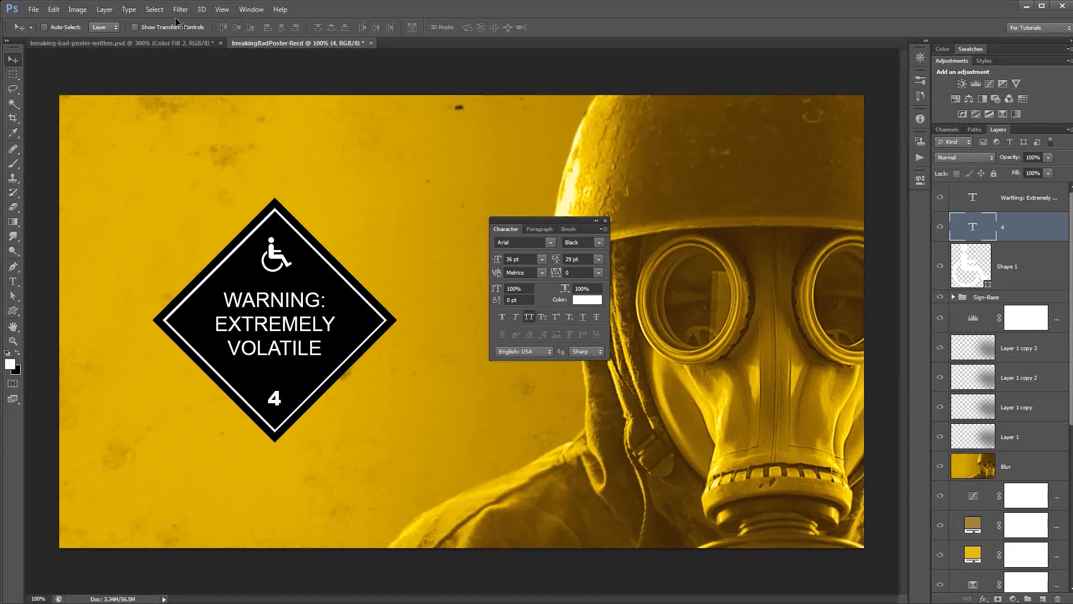
left_click(251, 10)
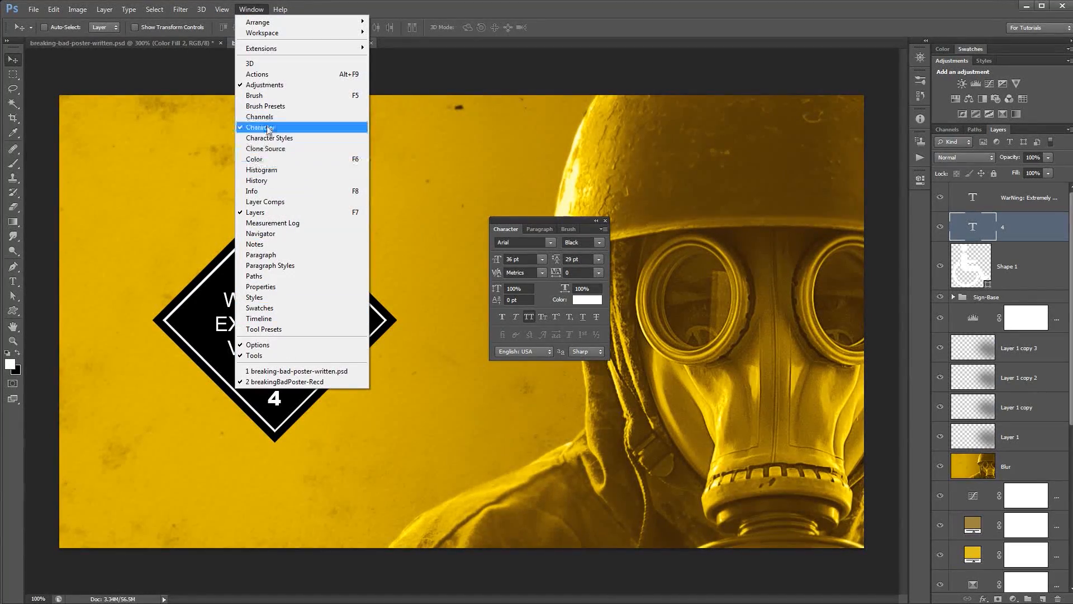
left_click_drag(540, 219, 529, 240)
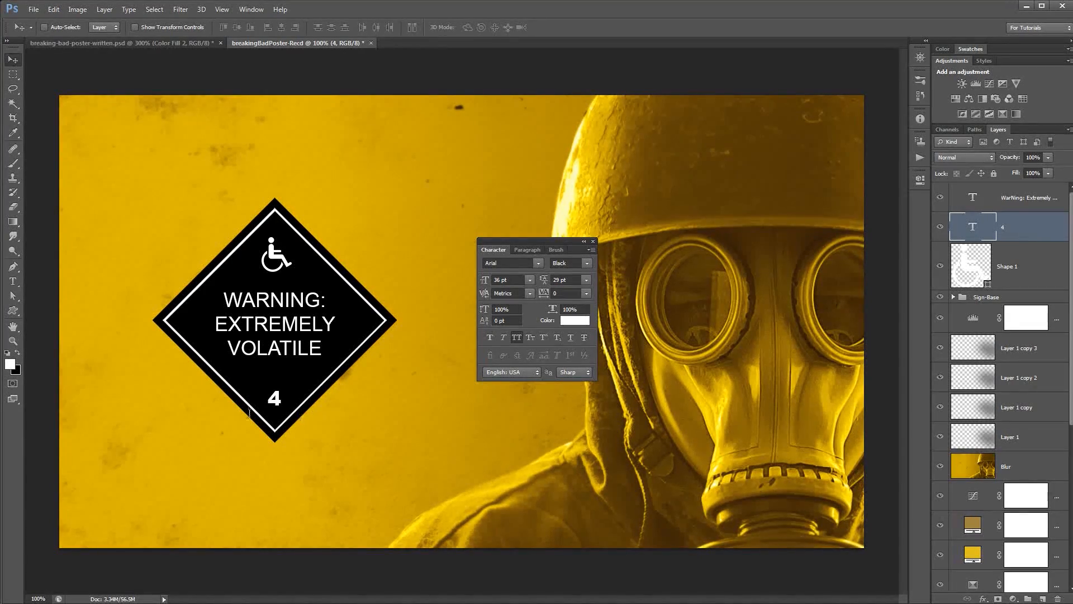
Adjust the vertical scale of the "4" and shift the warning text slightly down toward it.
left_click(495, 309)
key("Tab")
key("Return")
left_click(998, 201)
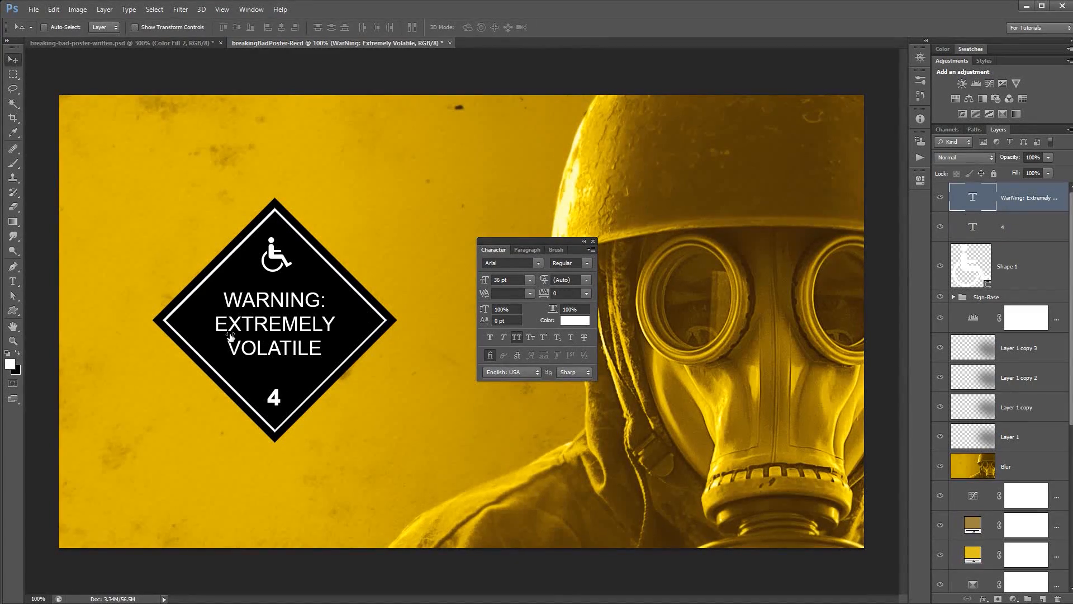
left_click_drag(272, 323, 273, 329)
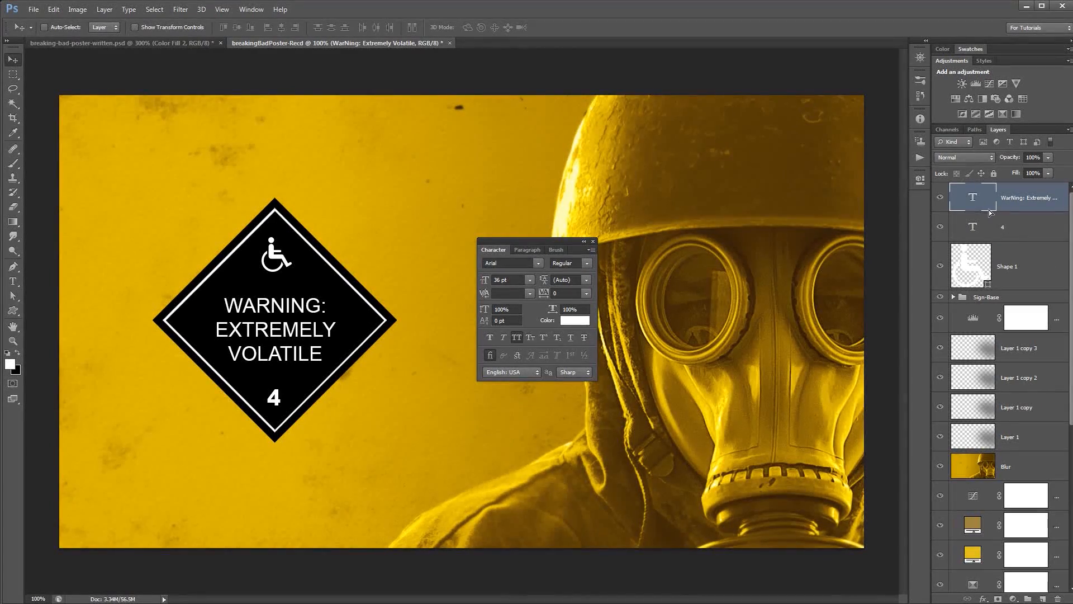
key("t")
left_click(282, 335)
left_click_drag(222, 304, 344, 306)
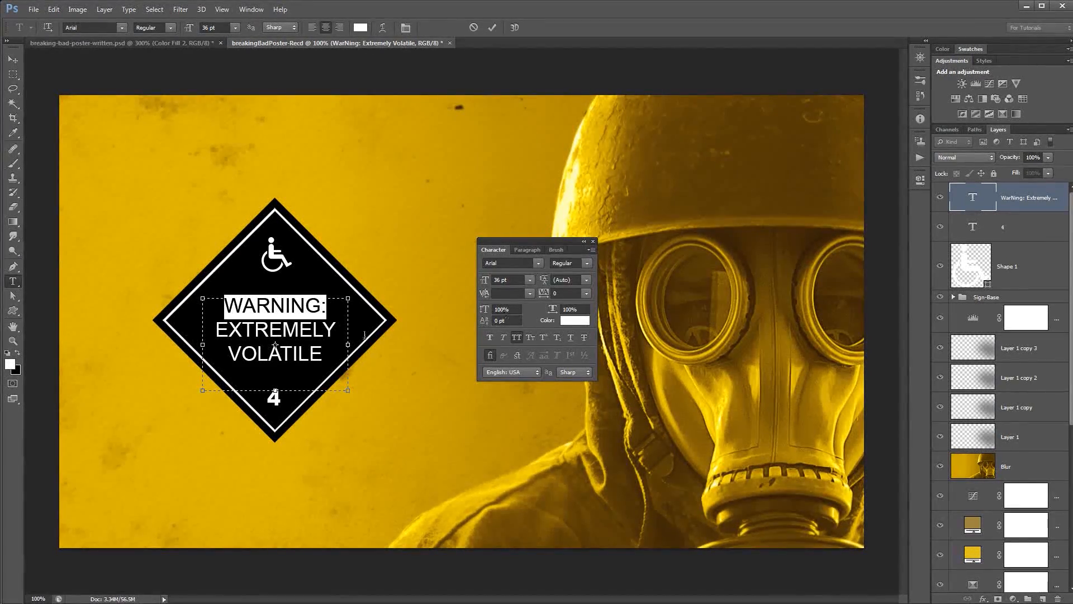
left_click(323, 329)
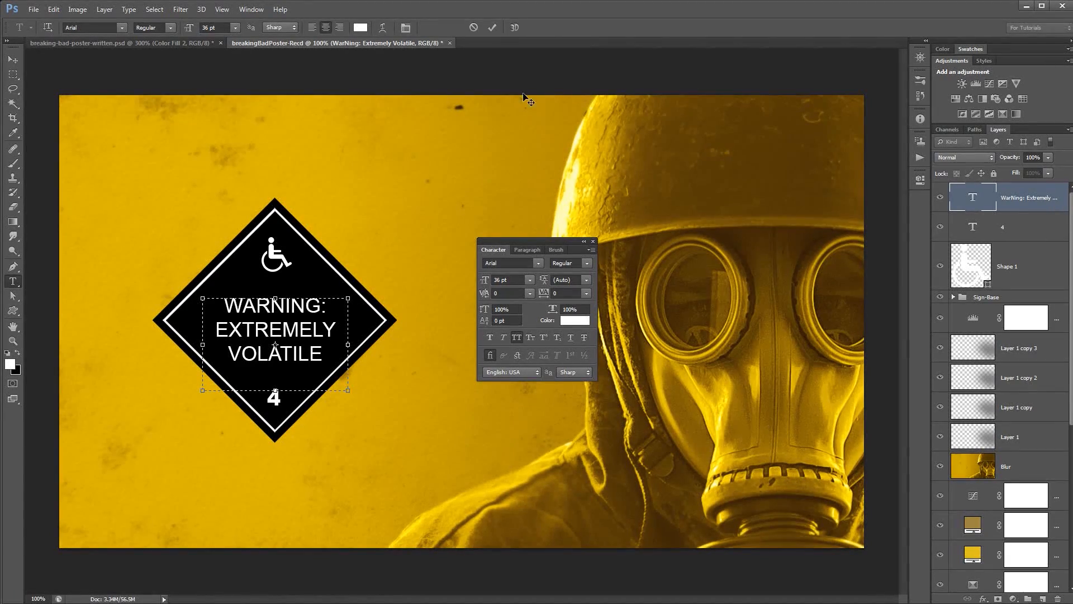
left_click(492, 28)
key("v")
Turn off All Caps for the warning text and correct its first line to "Warning:" with a lowercase n.
left_click(516, 337)
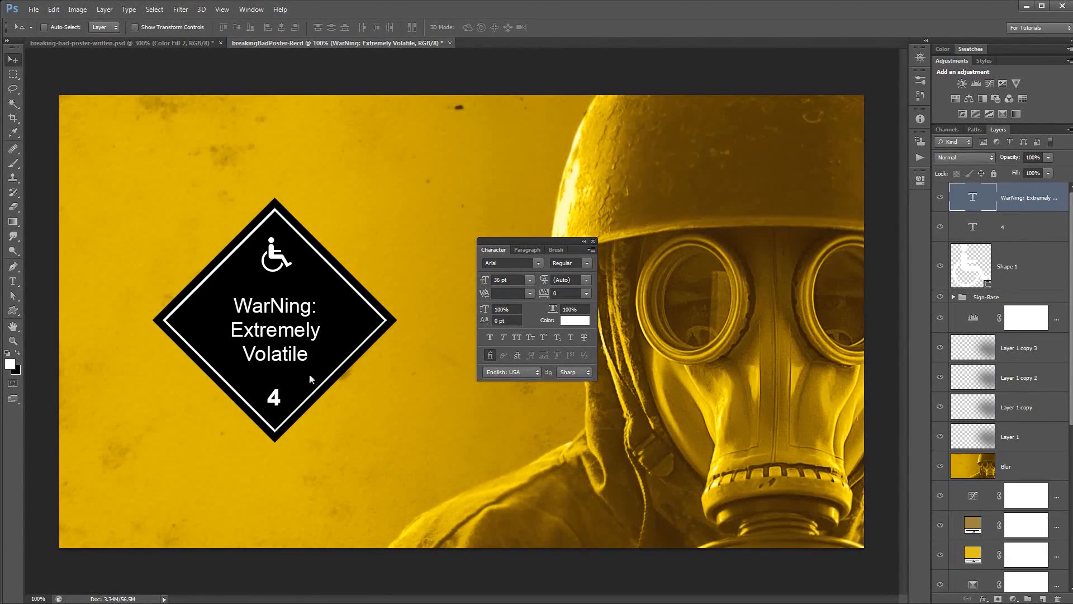
double_click(974, 202)
left_click(284, 307)
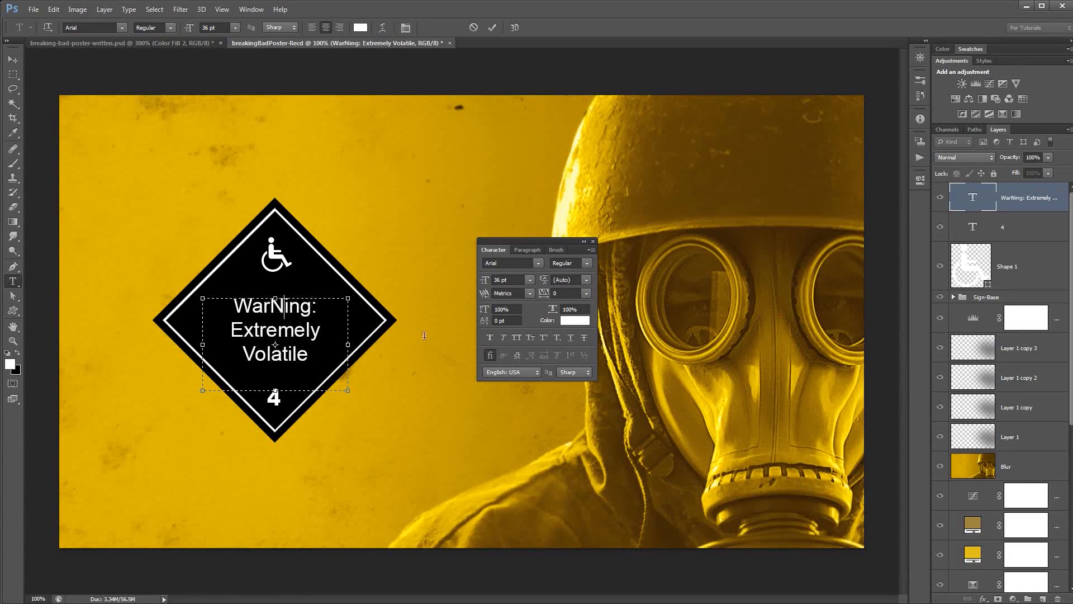
key("BackSpace")
type("n")
key("ctrl+Return")
key("v")
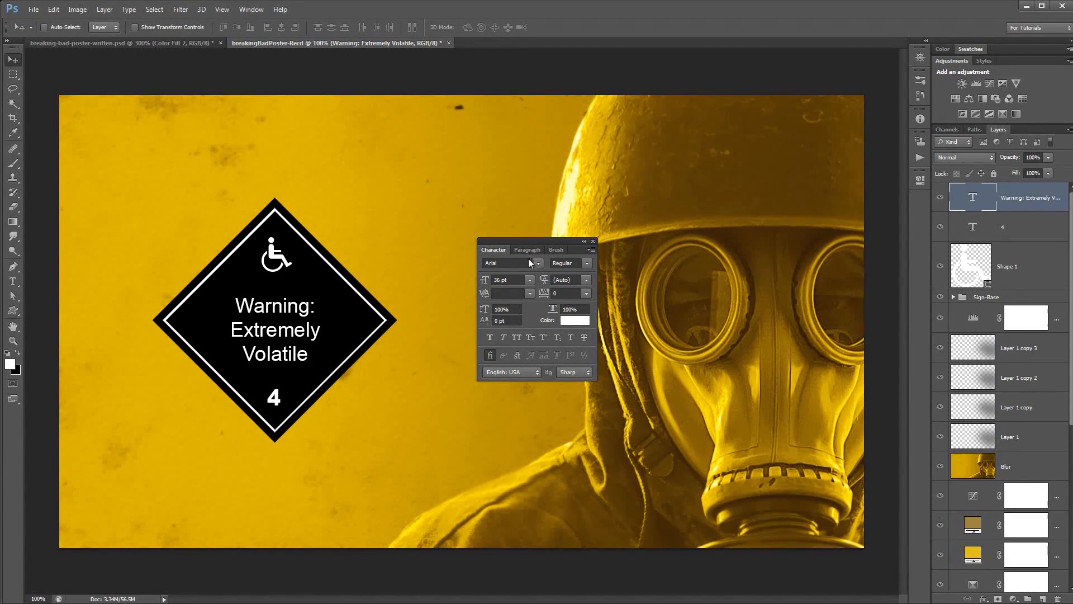
Move the Character panel closer to the sign and apply All Caps to the warning text again.
left_click_drag(532, 243, 509, 236)
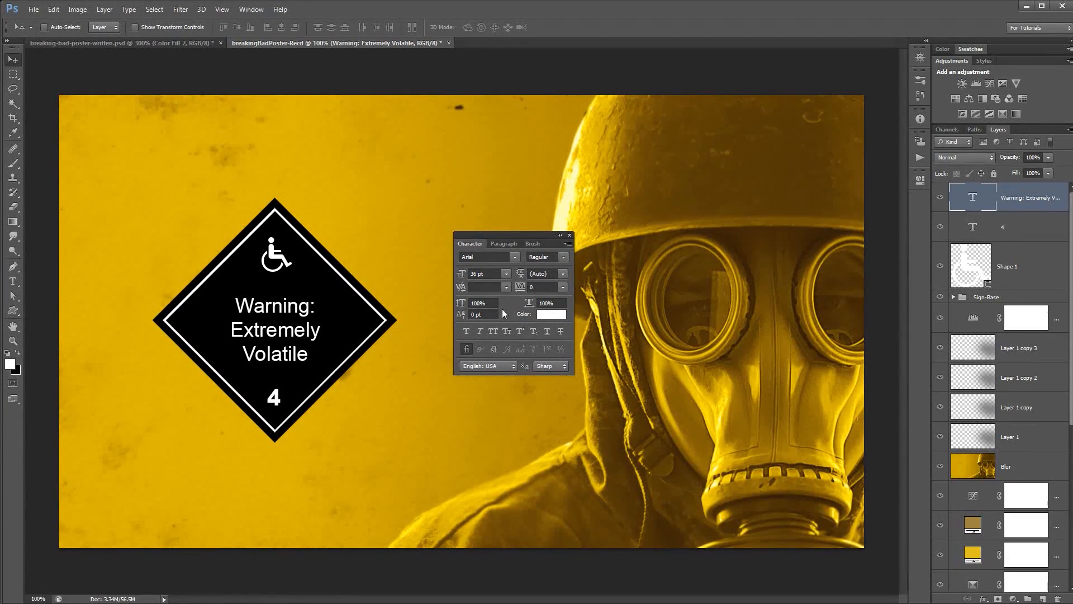
left_click(492, 273)
left_click(495, 331)
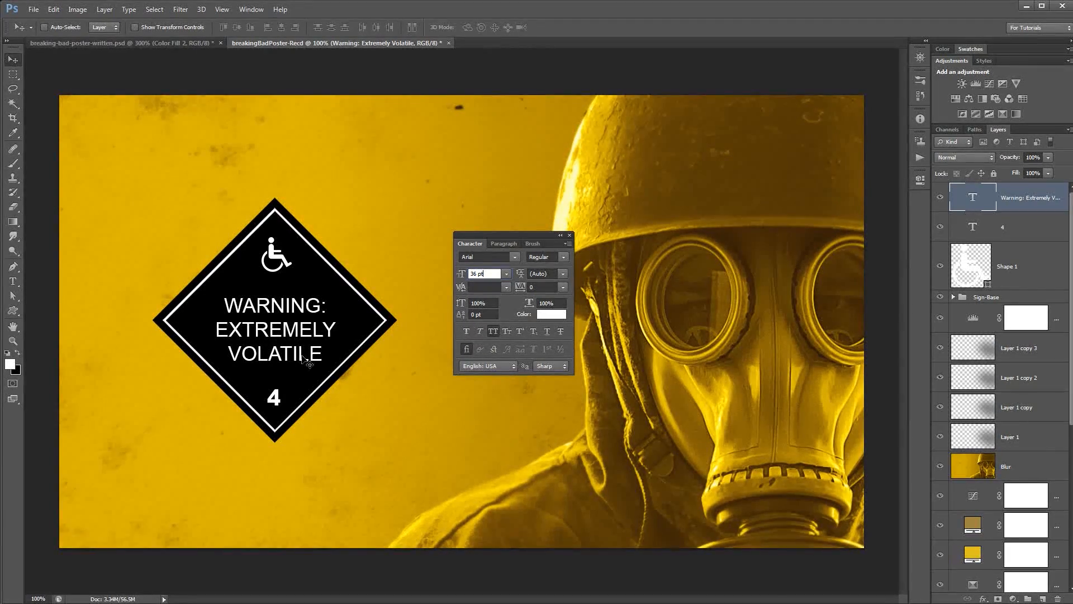
Set the font style of the lines "EXTREMELY" and "VOLATILE" to Arial Black.
double_click(974, 198)
left_click_drag(224, 305, 339, 302)
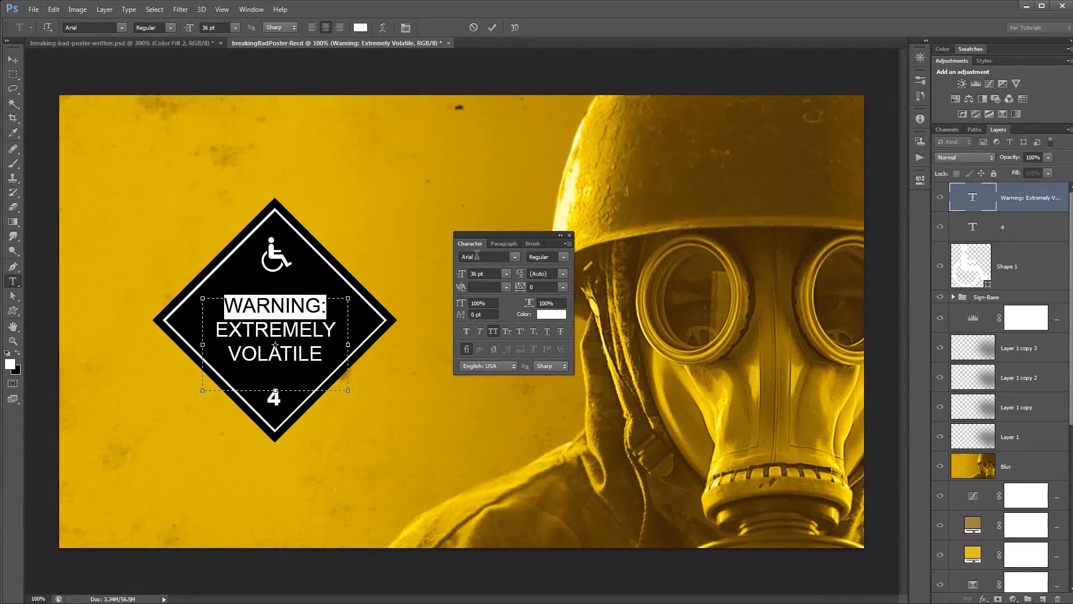
left_click(275, 345)
left_click_drag(214, 330, 331, 351)
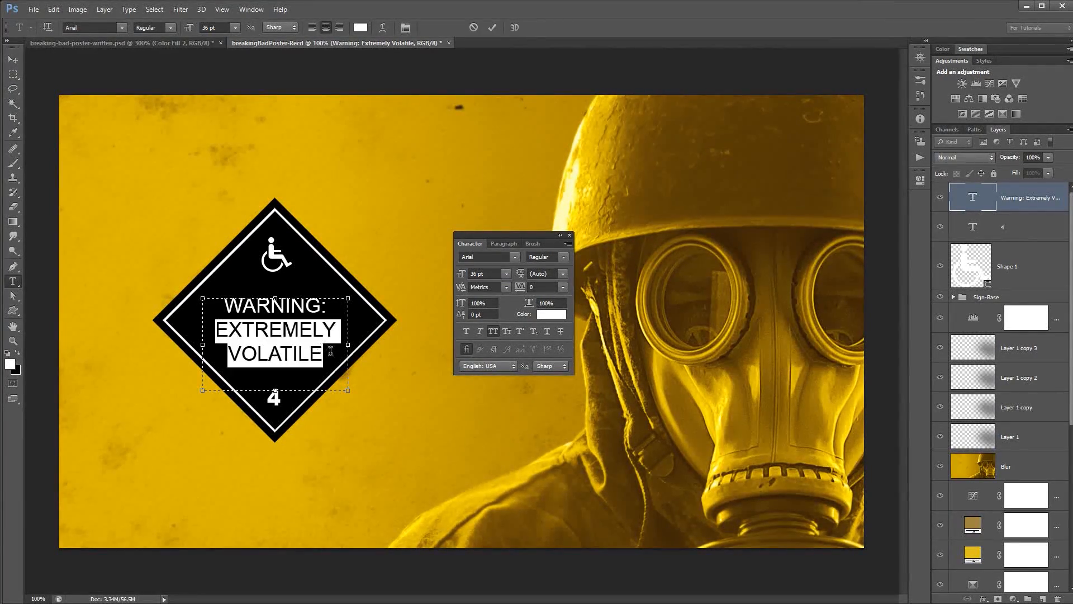
left_click(563, 257)
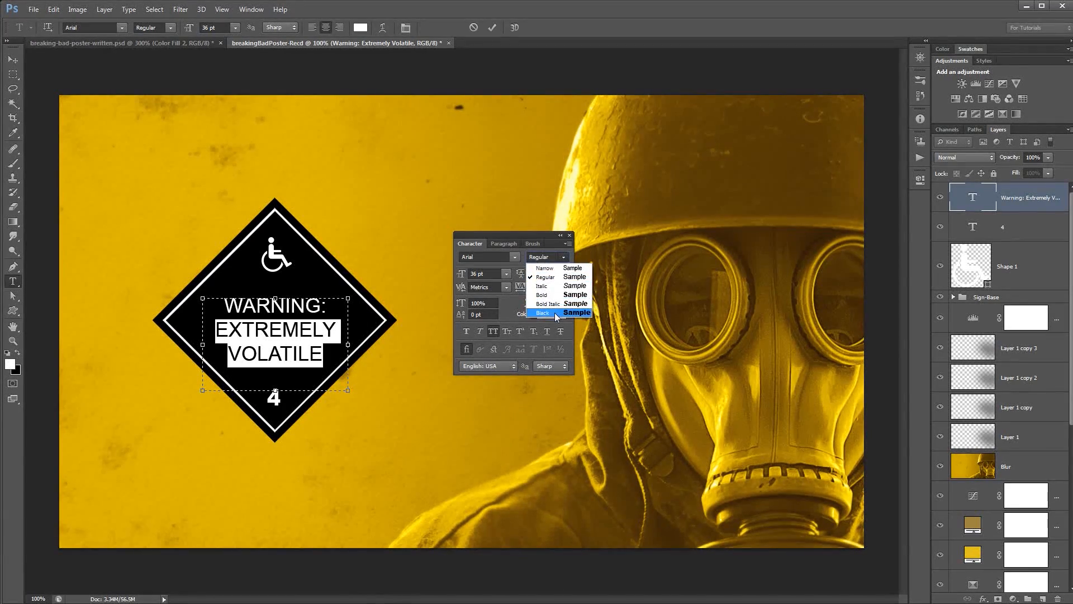
left_click(545, 309)
left_click(301, 332)
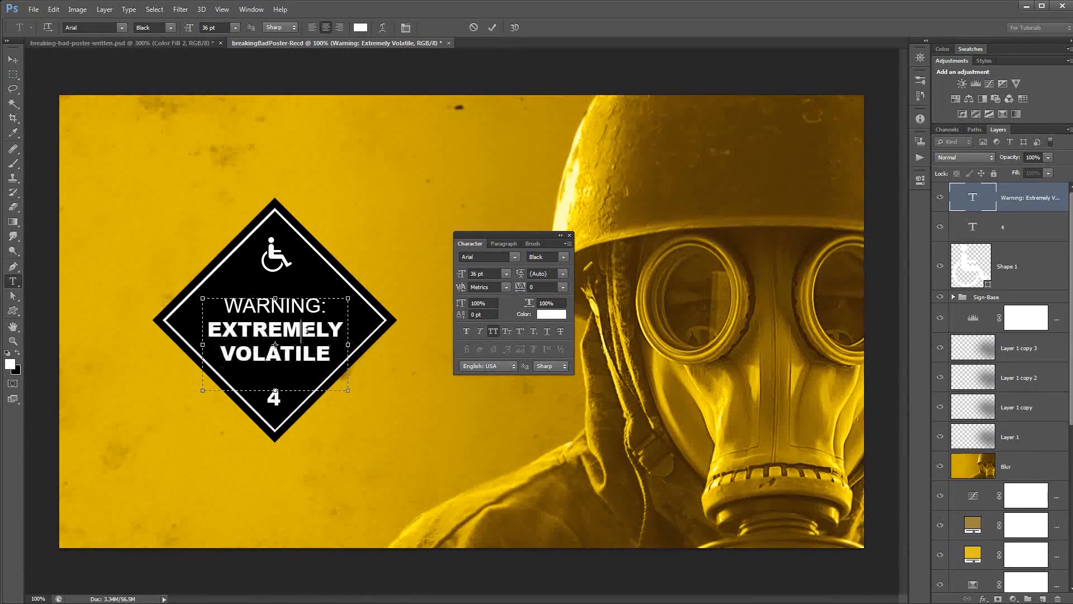
left_click(494, 28)
key("v")
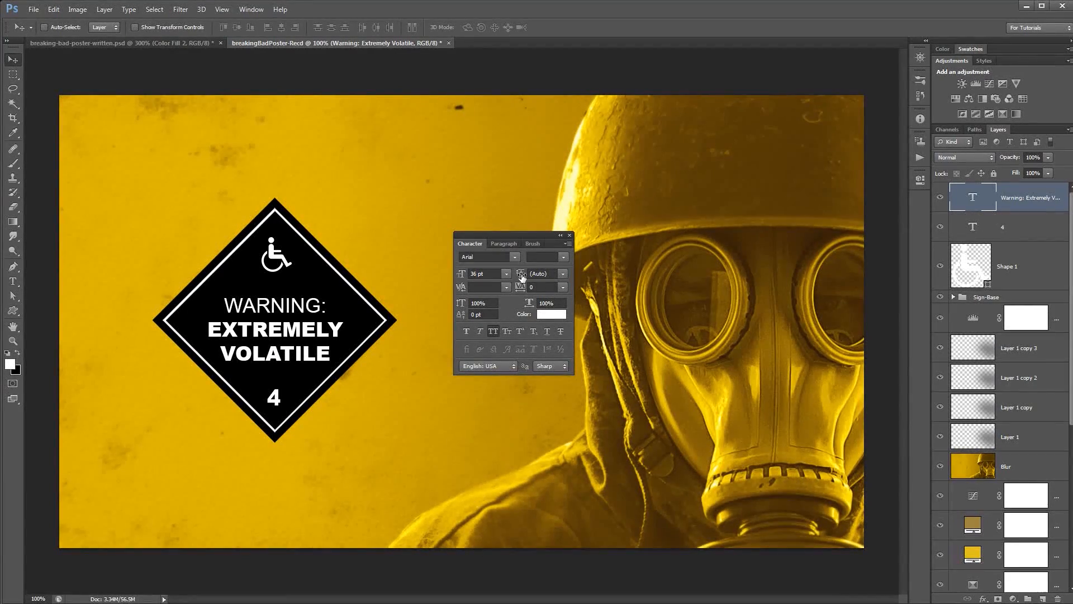
Set the leading of the whole warning text to 29 pt.
left_click(563, 273)
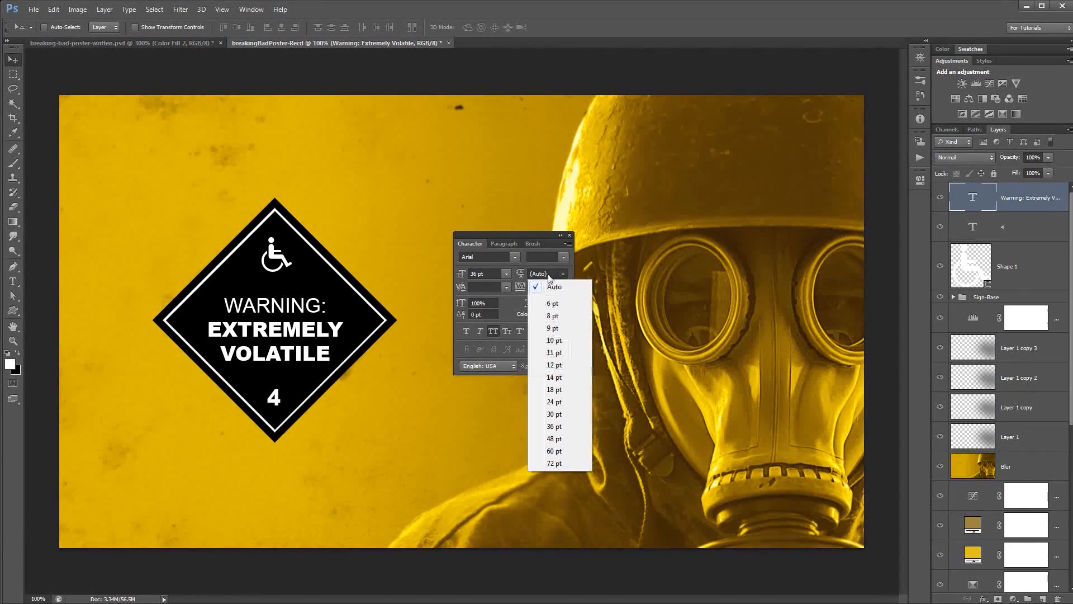
left_click(551, 273)
left_click(546, 273)
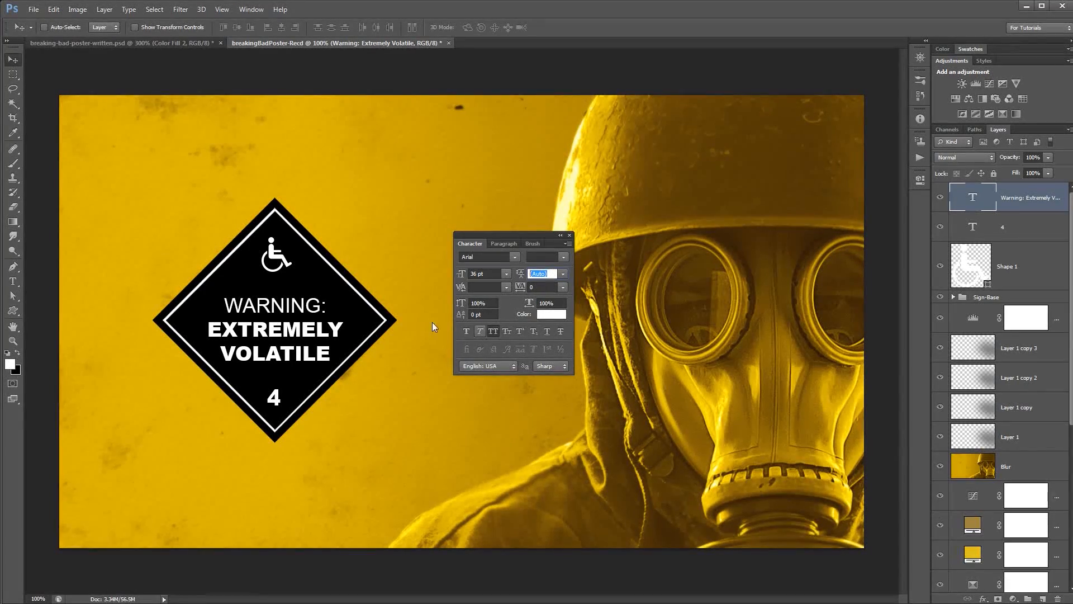
type("29")
key("Tab")
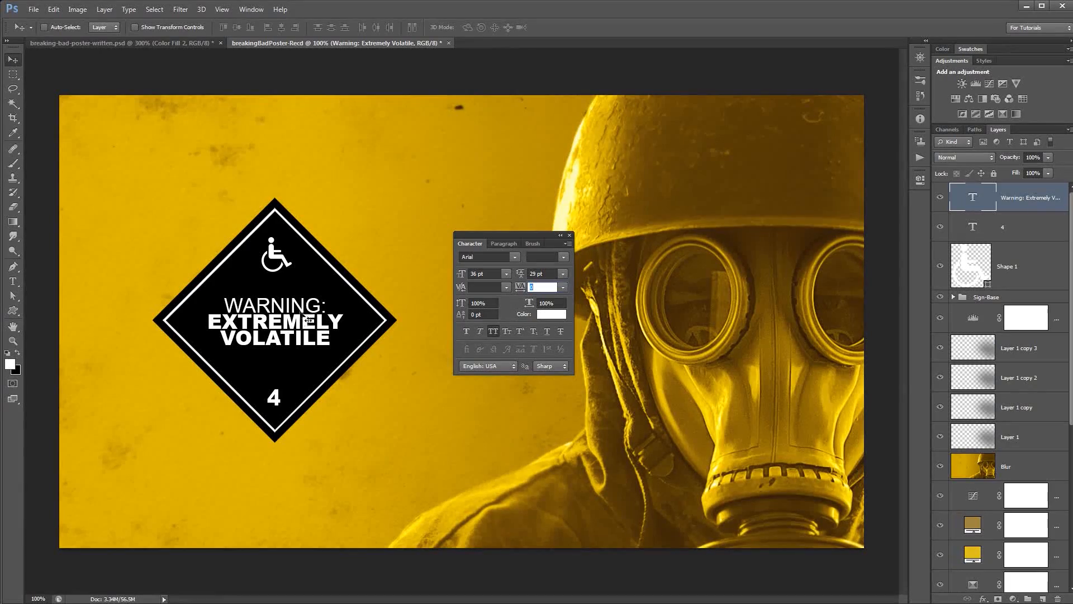
key("Return")
Nudge the warning text slightly down and dock the Character panel back among the collapsed panels.
left_click_drag(290, 320, 290, 319)
key("Down")
key("Down")
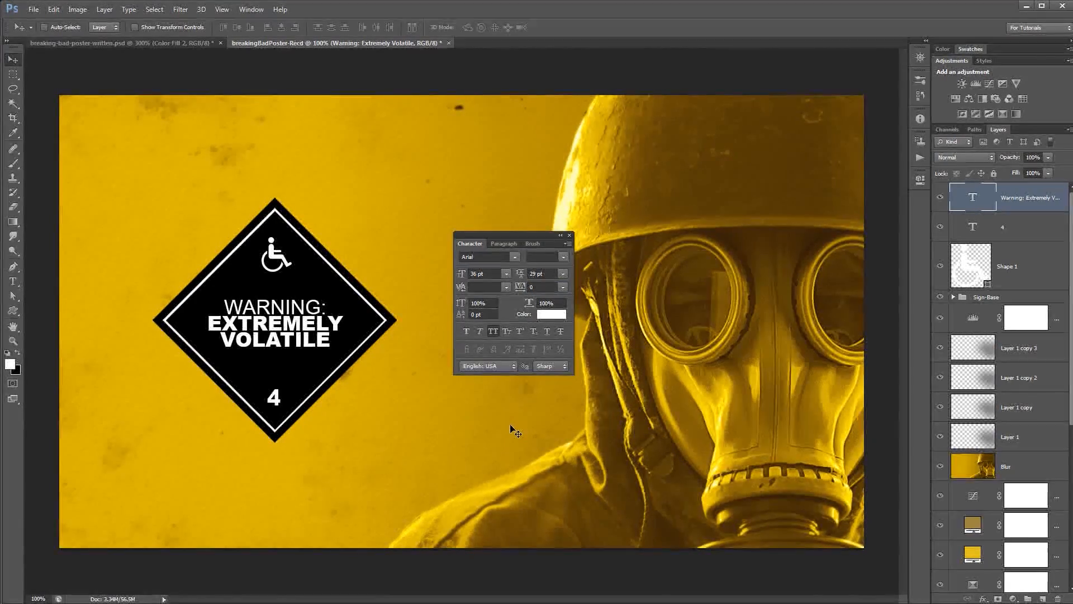
left_click_drag(523, 237, 921, 202)
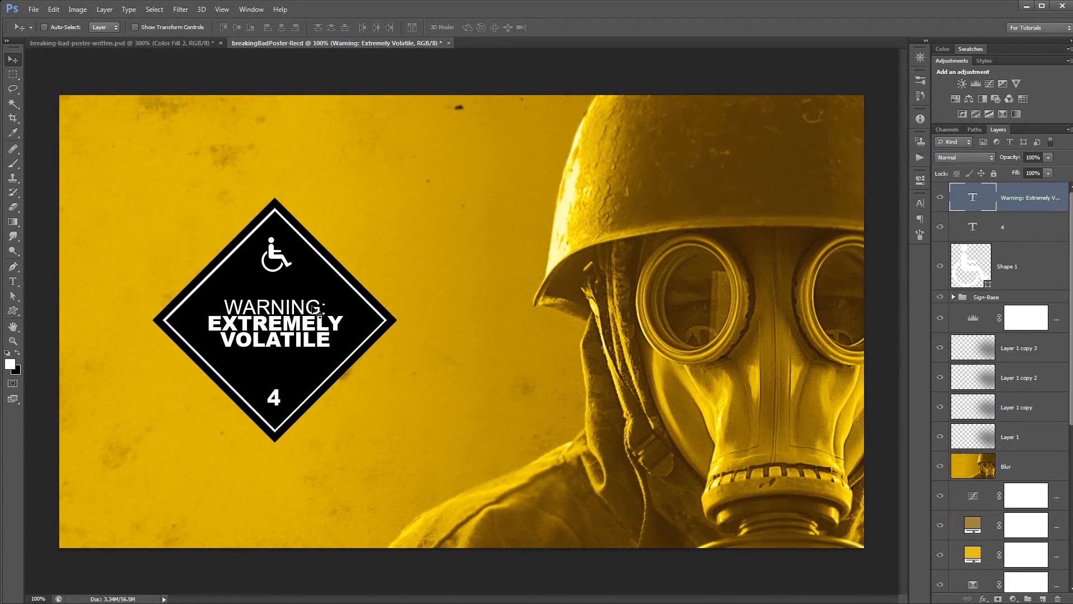
Lower the Sign-Base group's opacity to 85% and add a white layer mask to it.
left_click(998, 300)
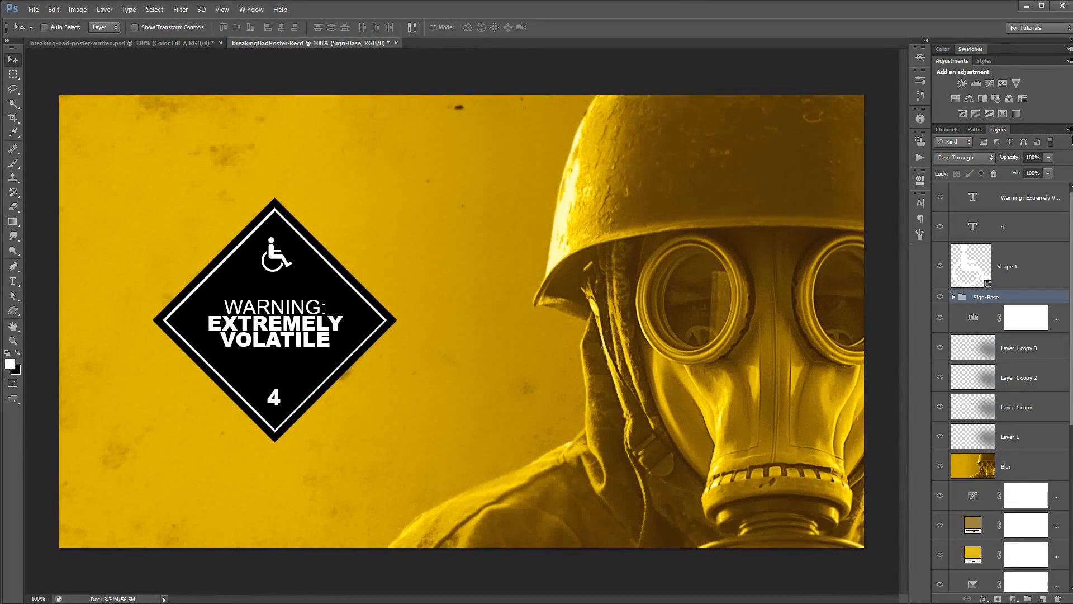
left_click_drag(1012, 157, 1006, 159)
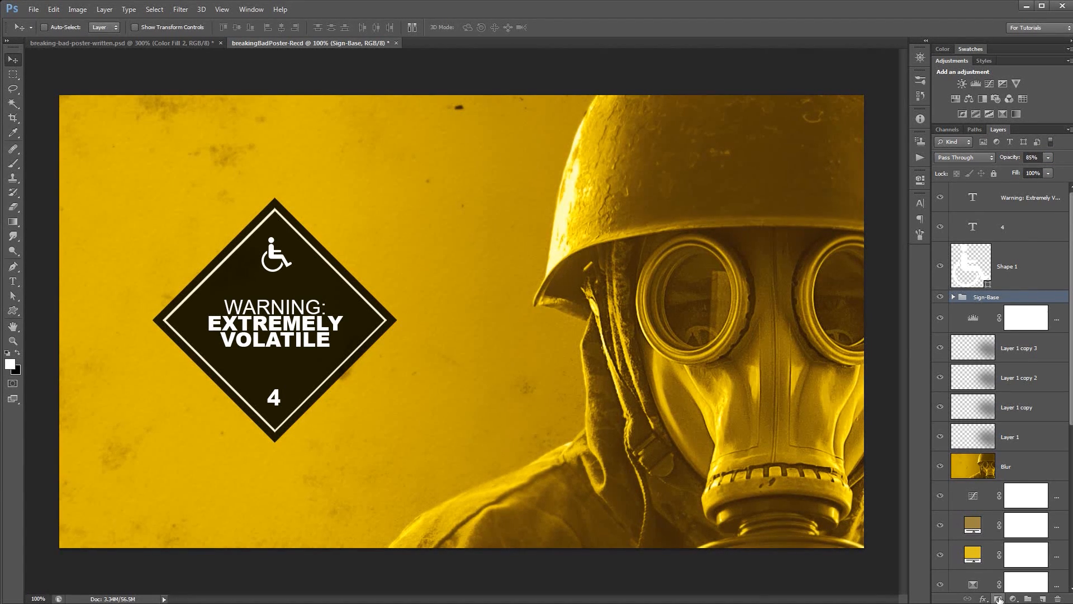
left_click(104, 8)
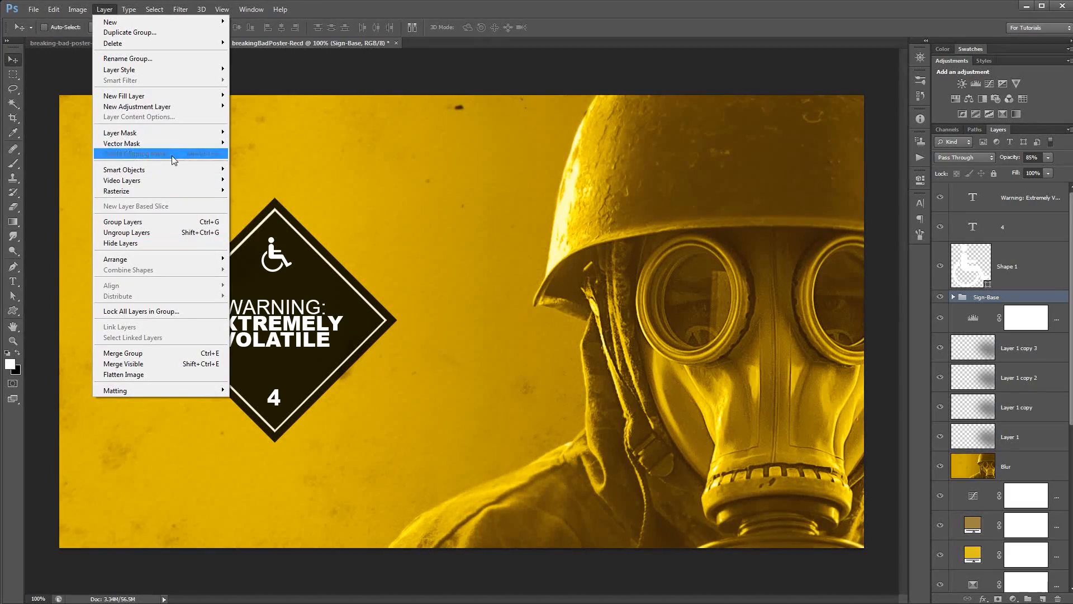
mouse_move(165, 135)
left_click(260, 142)
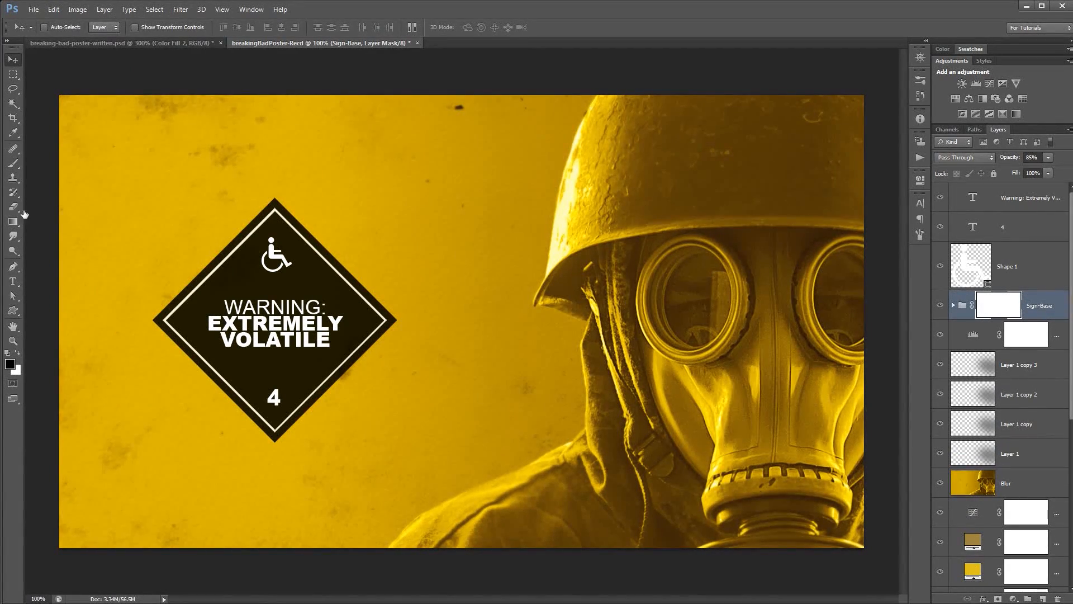
Choose the 2500 px splatter brush for painting in black on the mask and reduce its size to 411 px.
left_click(15, 162)
right_click(348, 257)
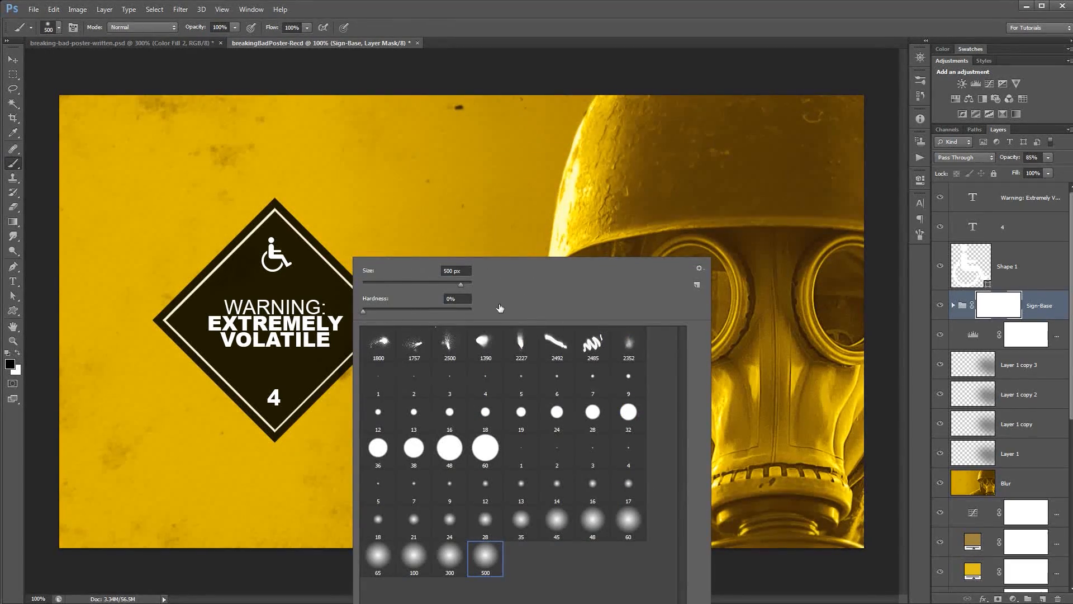
left_click(448, 347)
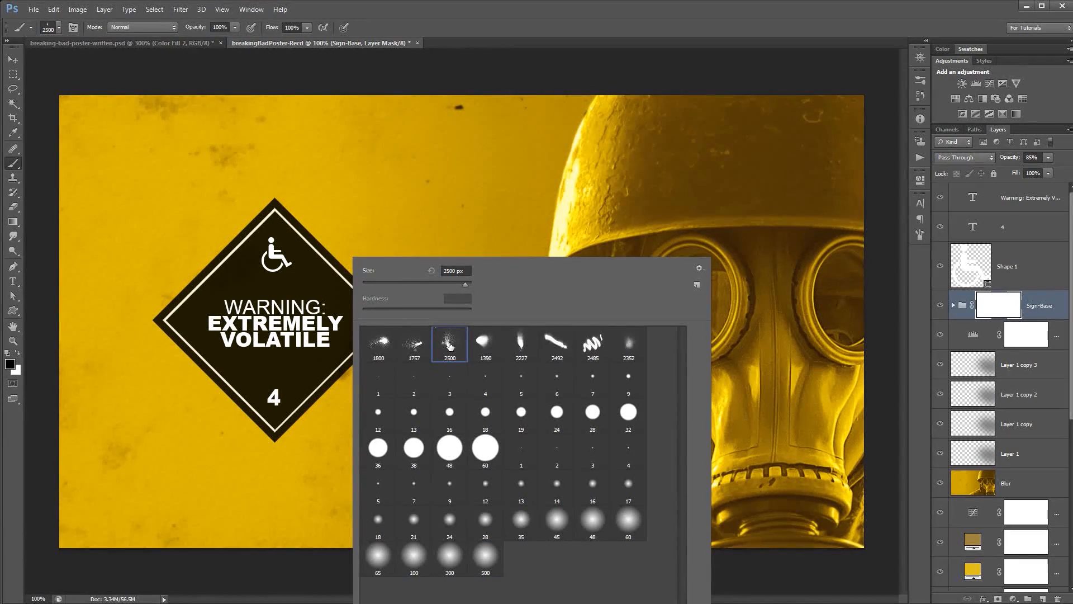
key("Return")
left_click(473, 165)
key("ctrl+z")
right_click(491, 289)
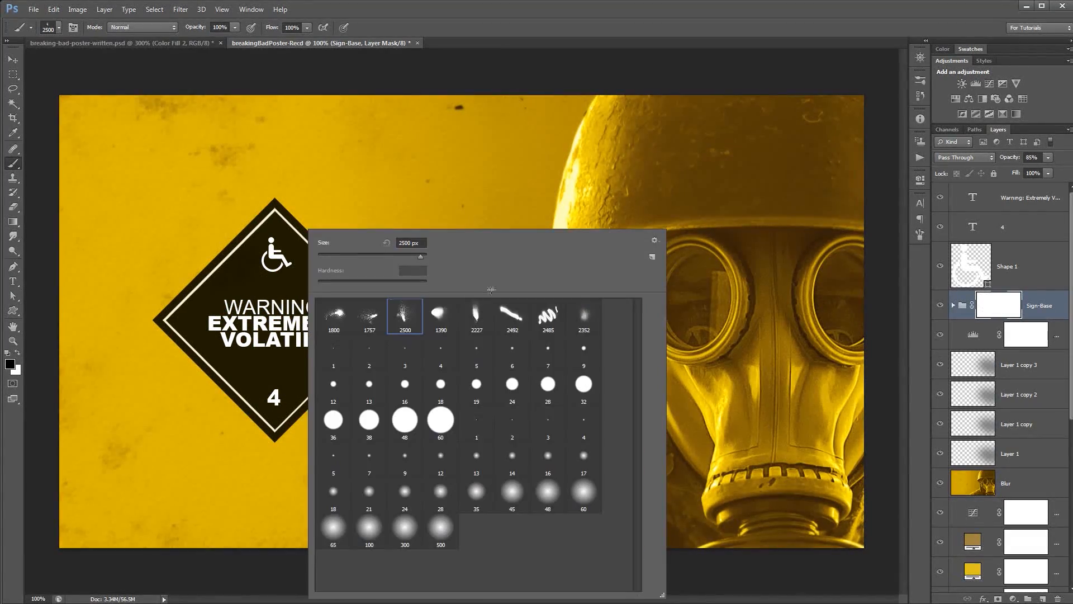
left_click_drag(407, 257, 411, 256)
left_click(724, 215)
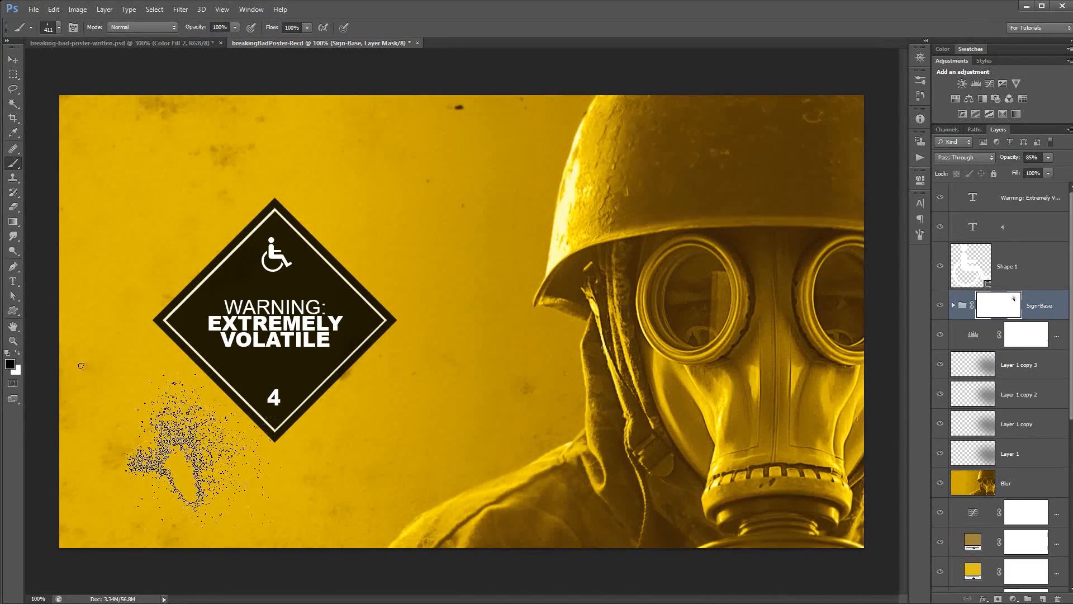
Stamp black splatters on the Sign-Base mask along the diamond's lower edges at varied brush sizes such as 400 px to wear them away.
key("bracketright")
key("bracketright")
key("bracketright")
left_click(235, 442)
key("bracketleft")
key("bracketleft")
key("bracketleft")
key("bracketleft")
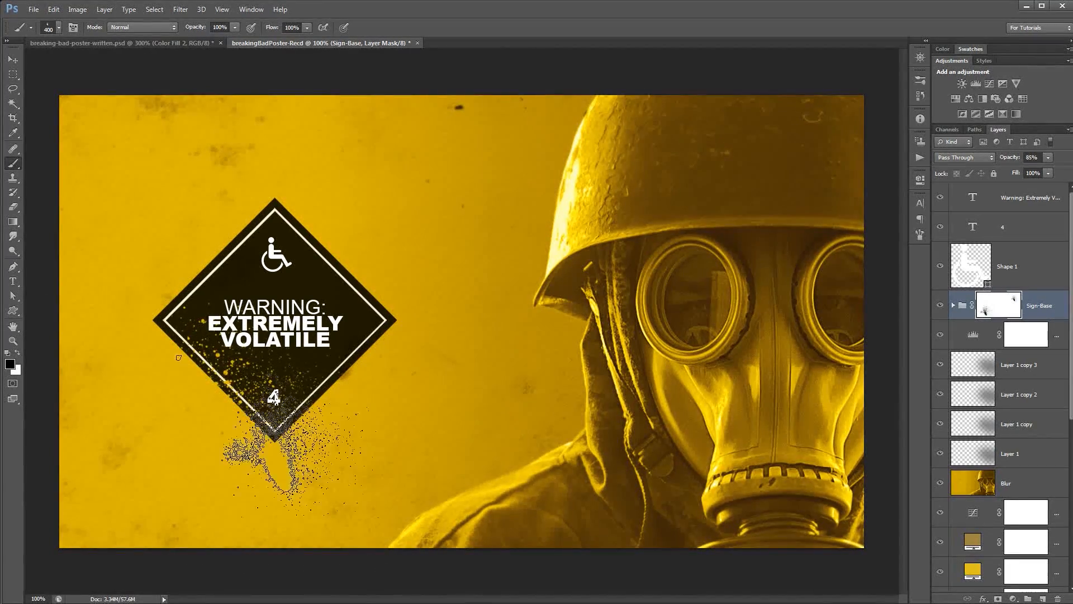
left_click(126, 332)
left_click(293, 464)
key("bracketleft")
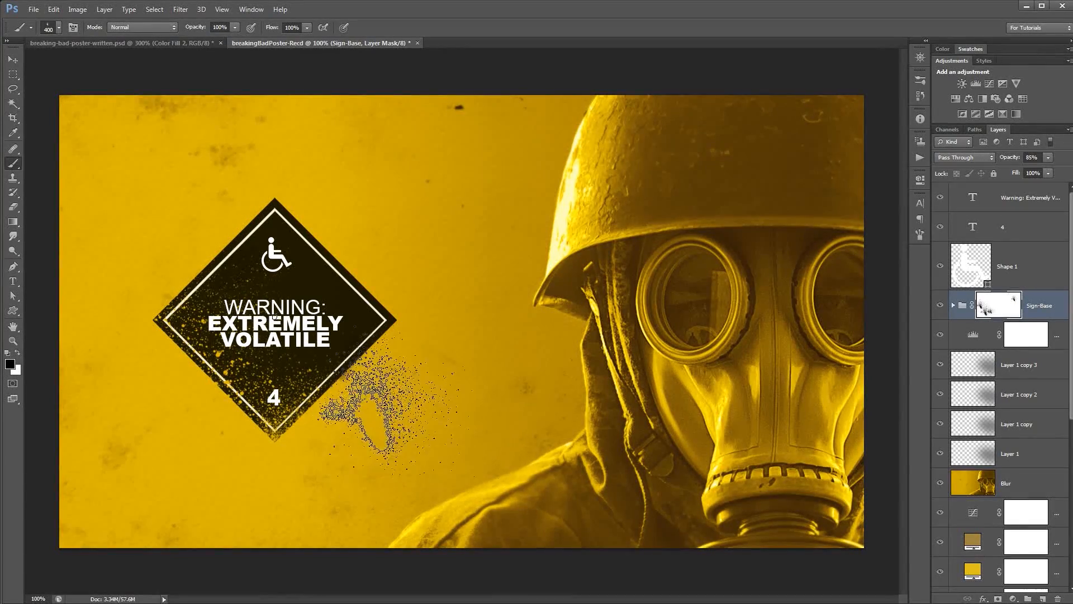
key("bracketright")
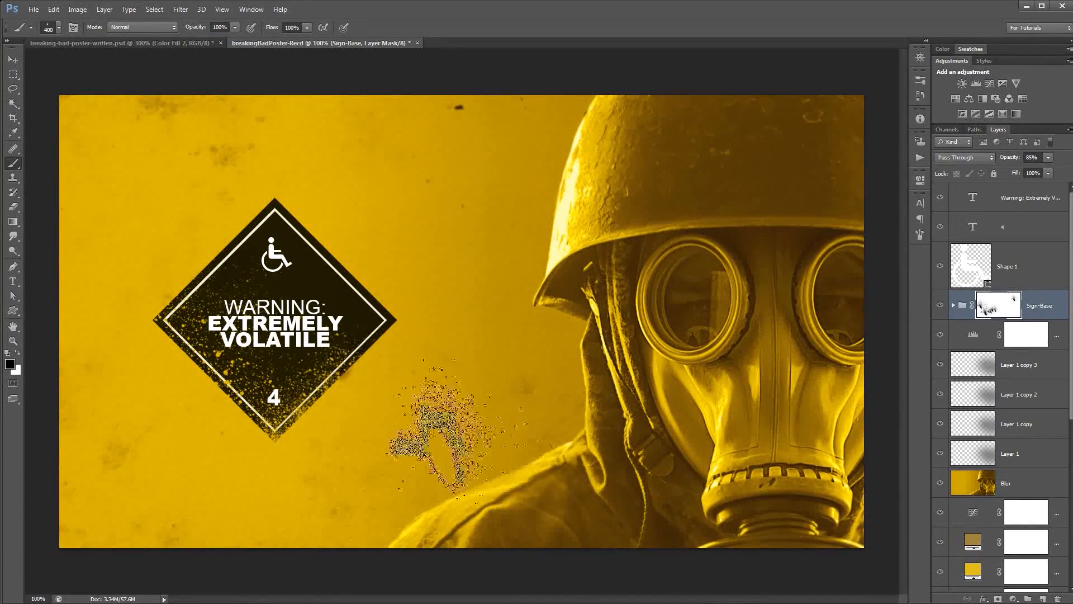
key("bracketright")
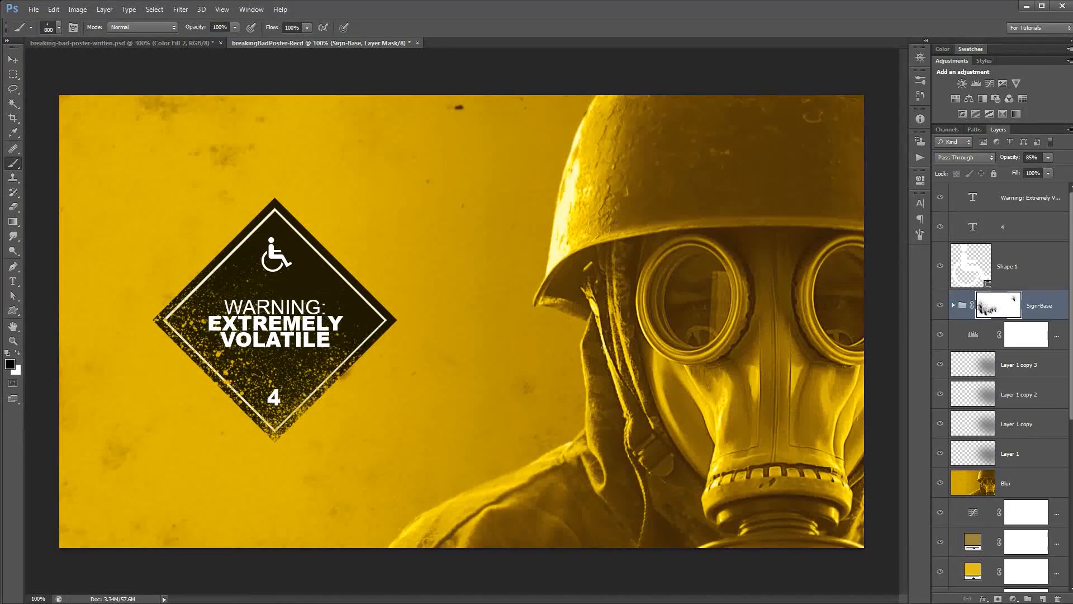
Switch to the Move tool, collapse the Layers panel and hide all panels to examine the distressed sign on the poster.
key("v")
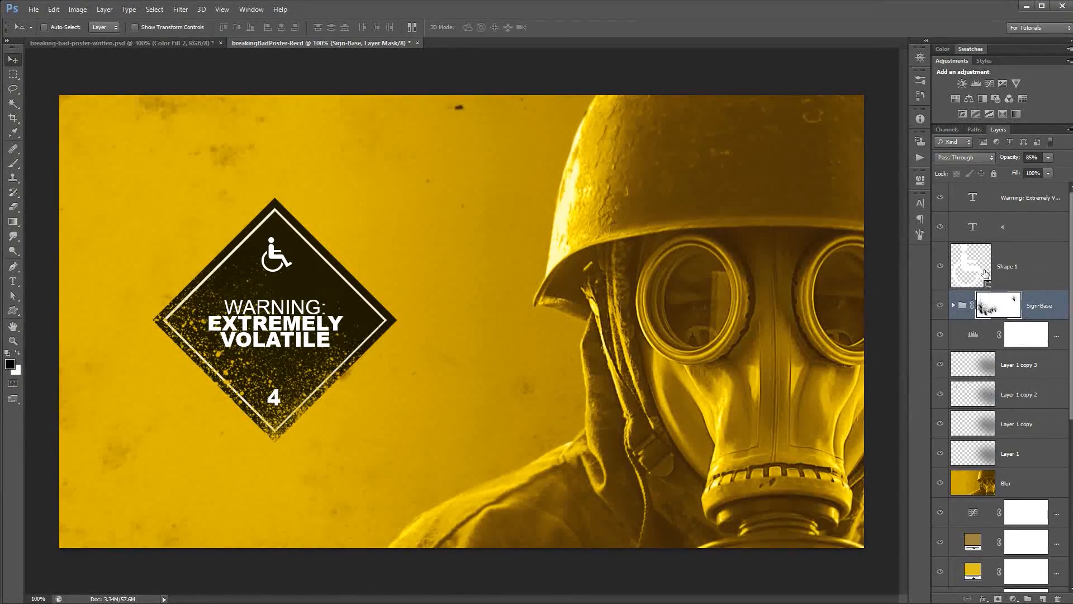
double_click(996, 130)
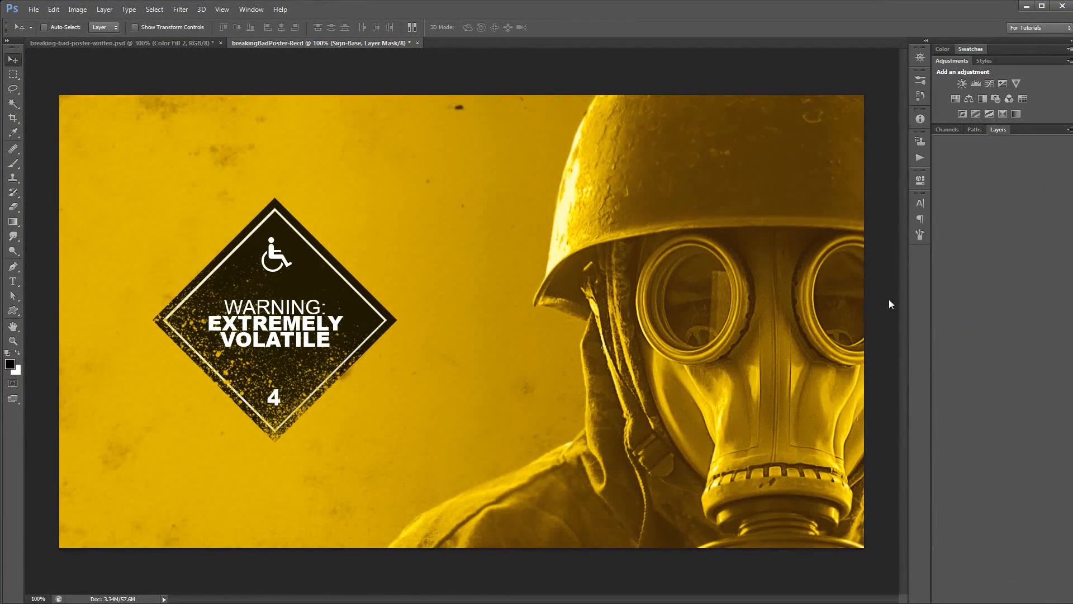
key("Tab")
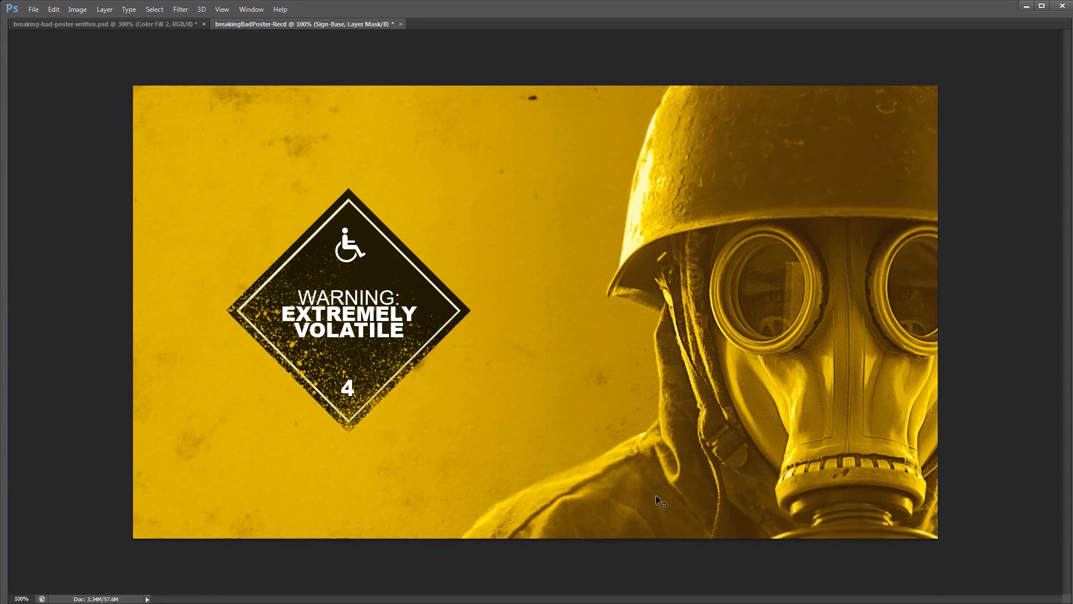